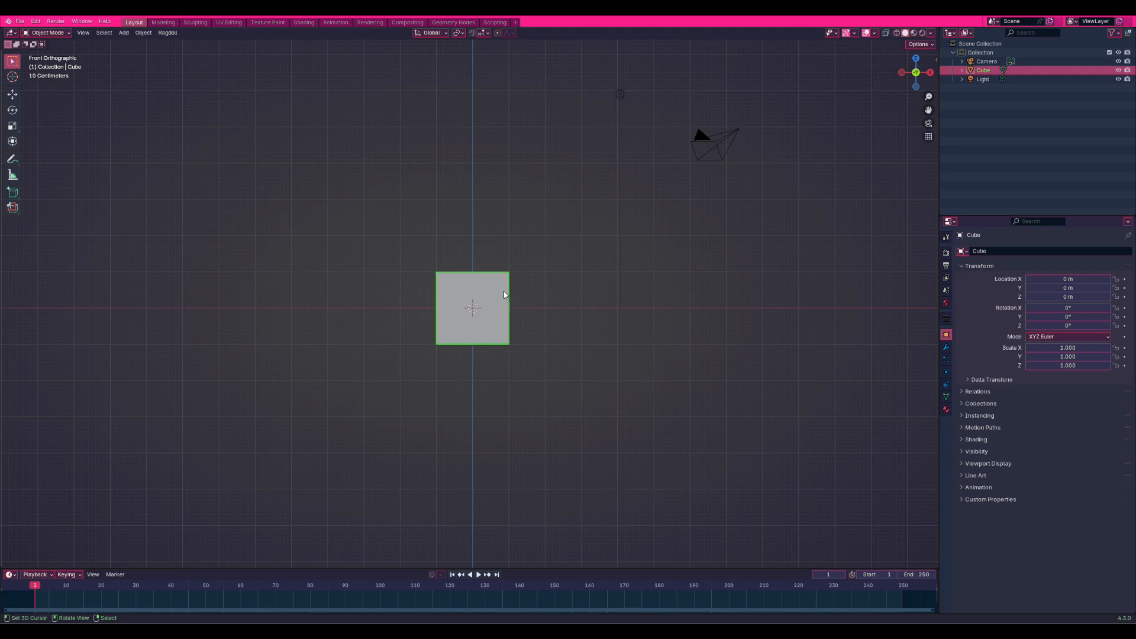
Delete the default cube and add a mesh cylinder in its place
key("Delete")
left_click(124, 33)
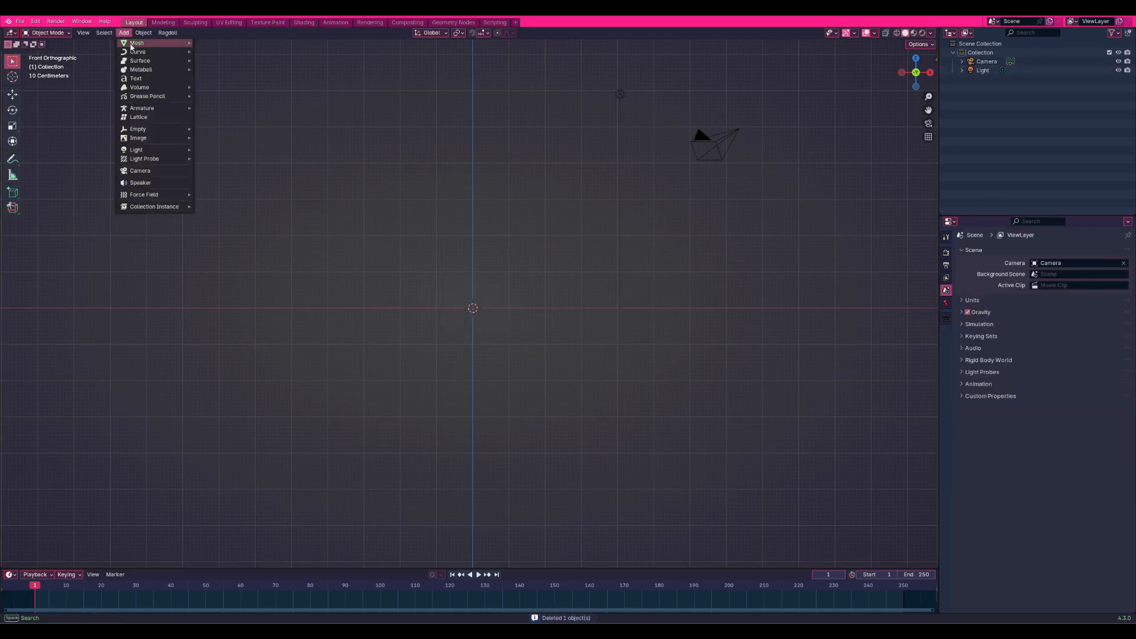
mouse_move(139, 43)
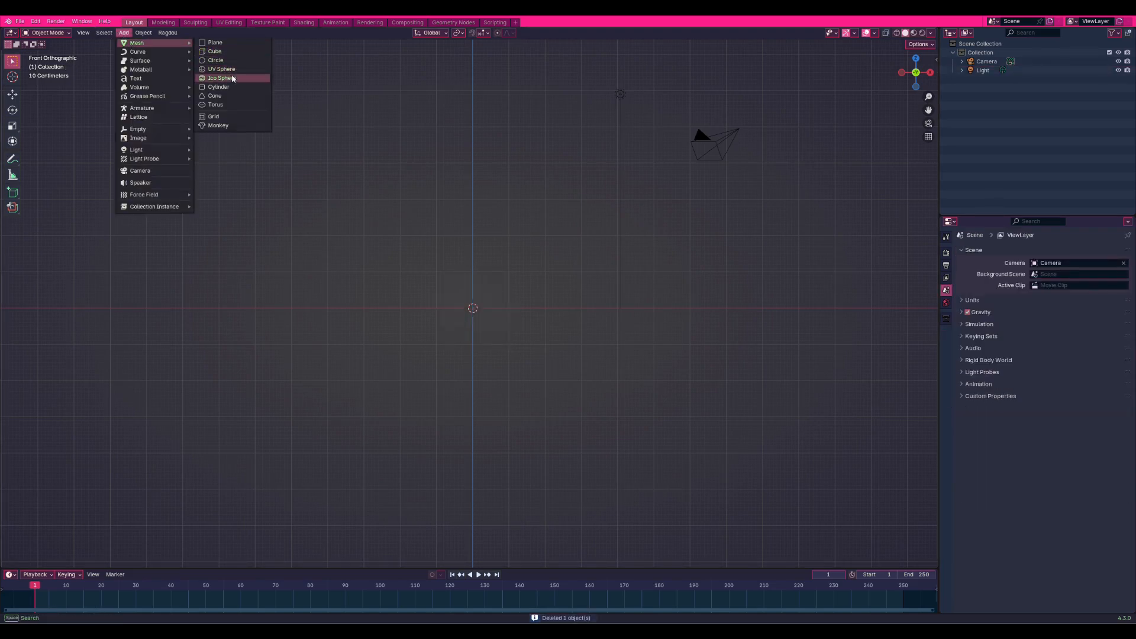
left_click(240, 89)
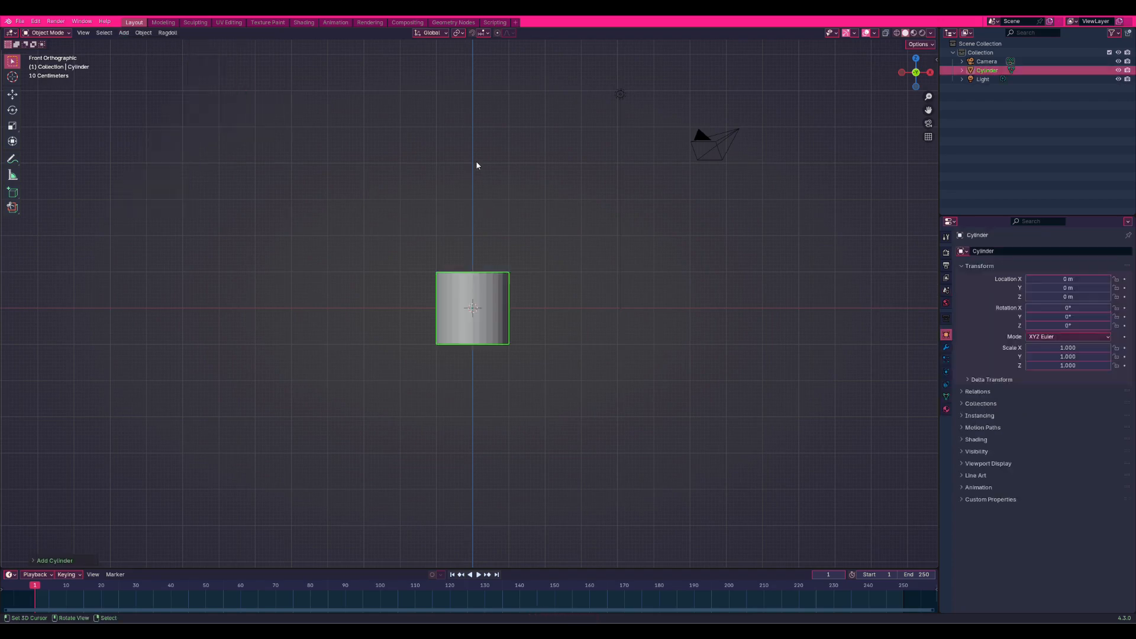
Set the new cylinder's vertex count to 18
left_click(34, 561)
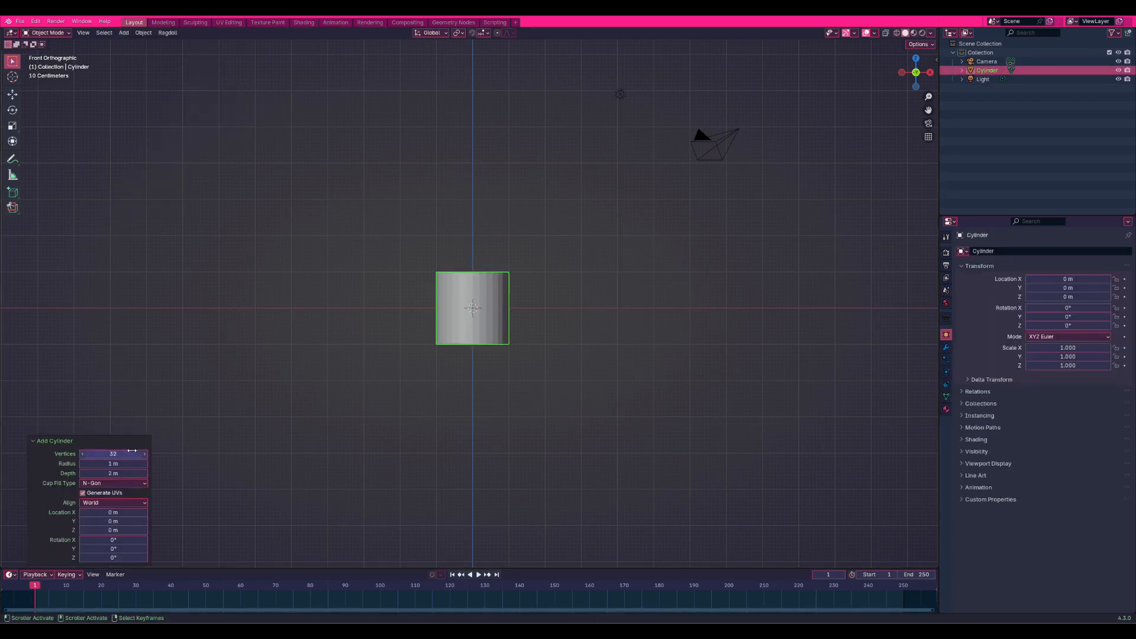
left_click_drag(136, 454, 122, 453)
left_click(130, 453)
type("1")
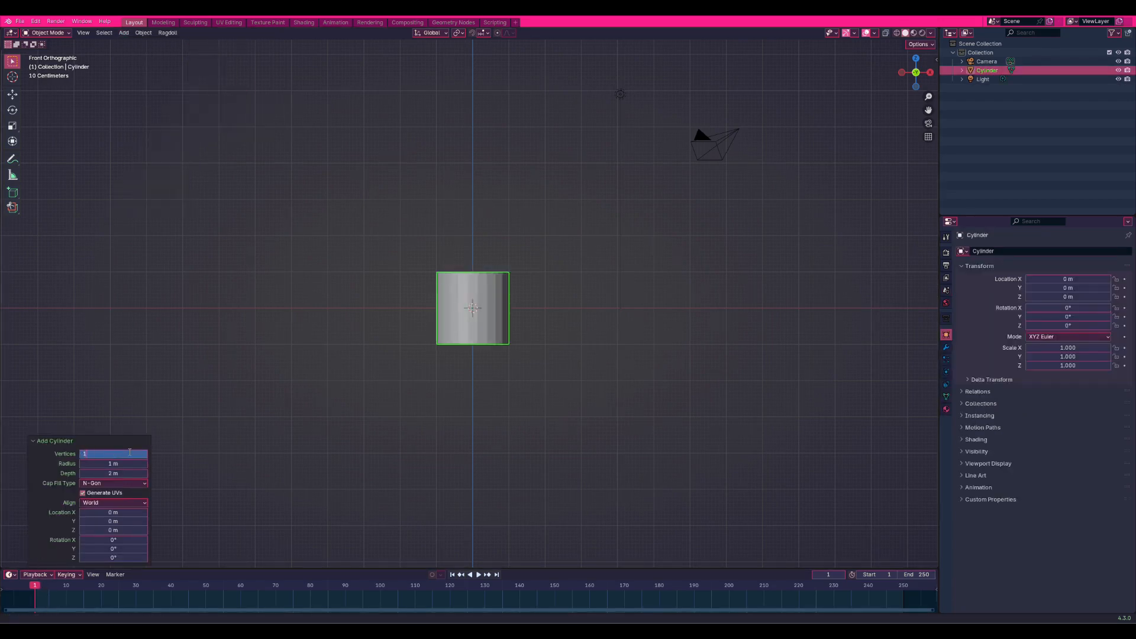
type("8")
key("Return")
Flatten the cylinder into a thin disc by scaling it to 0.2 along Z
scroll(470, 264, "up", 5)
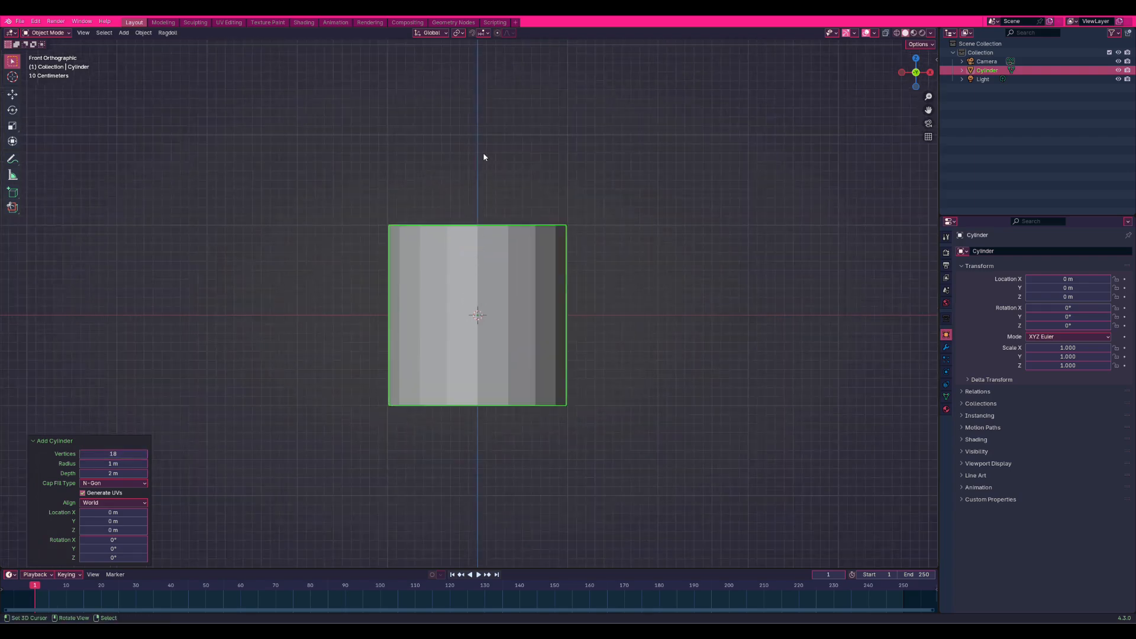
key("s")
key("z")
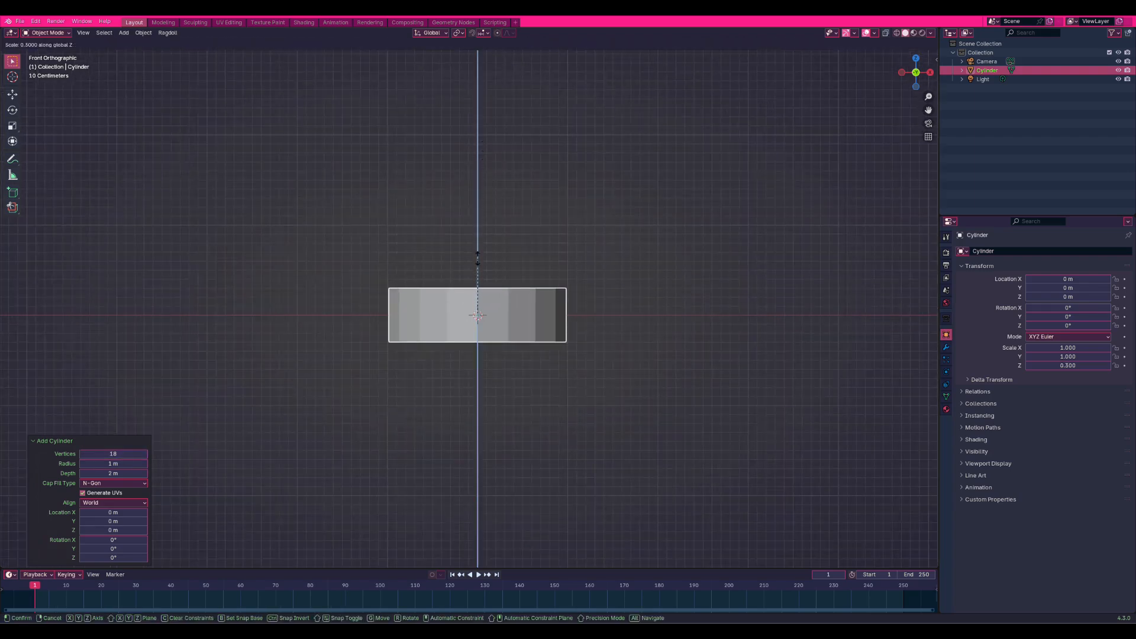
left_click(477, 282)
scroll(477, 276, "up", 2)
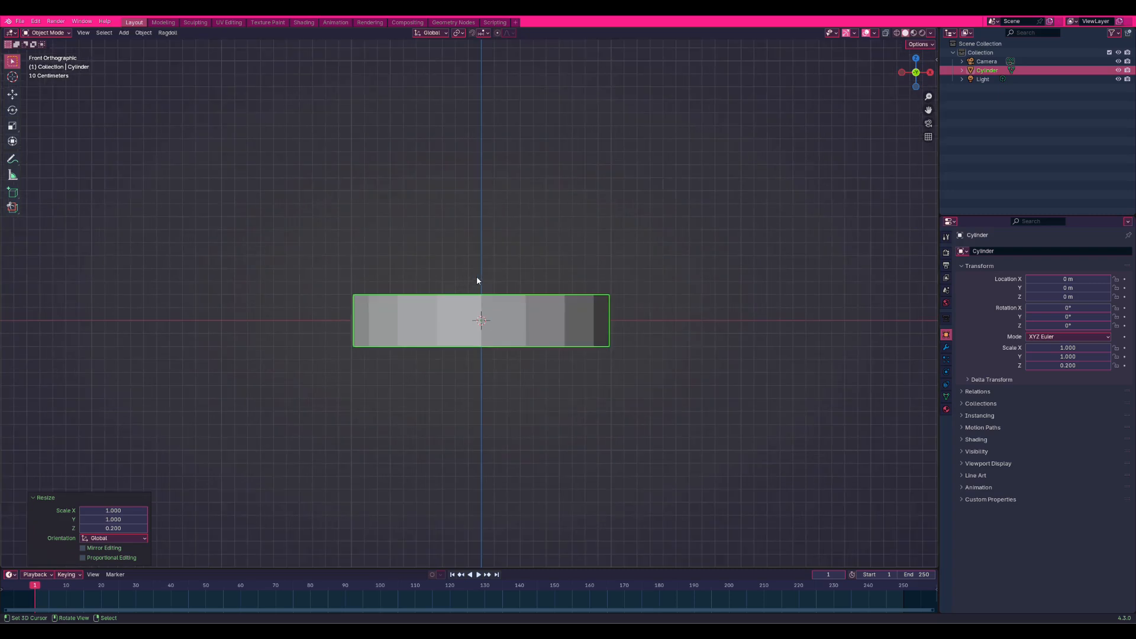
Select the disc's top and bottom faces in Edit Mode and inset them by about 0.23 m
middle_click_drag(471, 248, 476, 293)
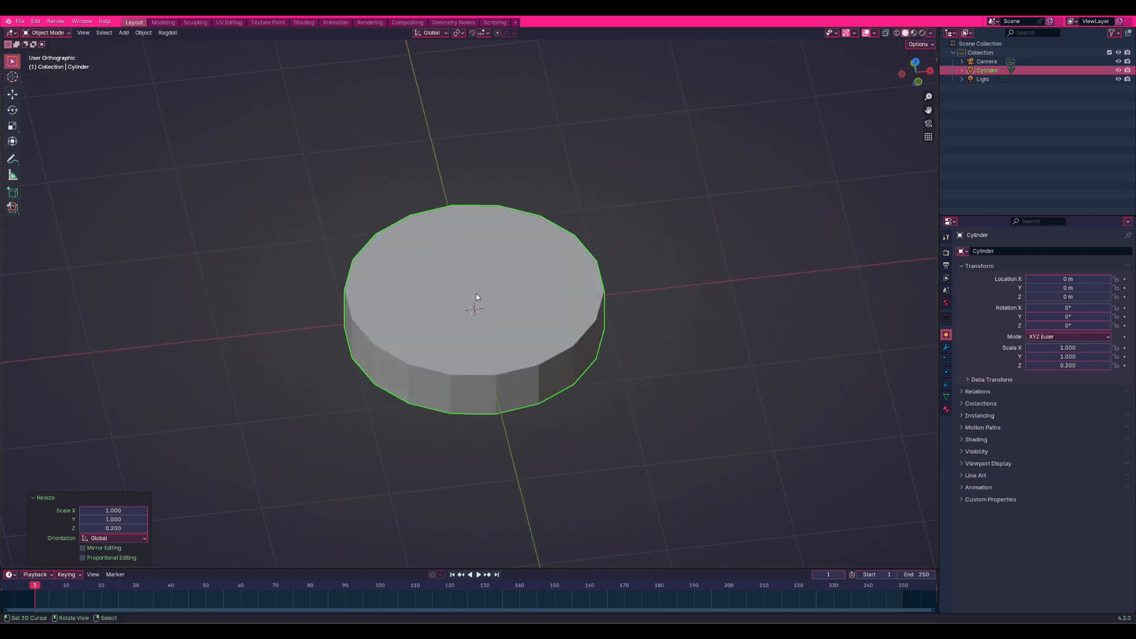
key("Tab")
key("3")
key("alt+a")
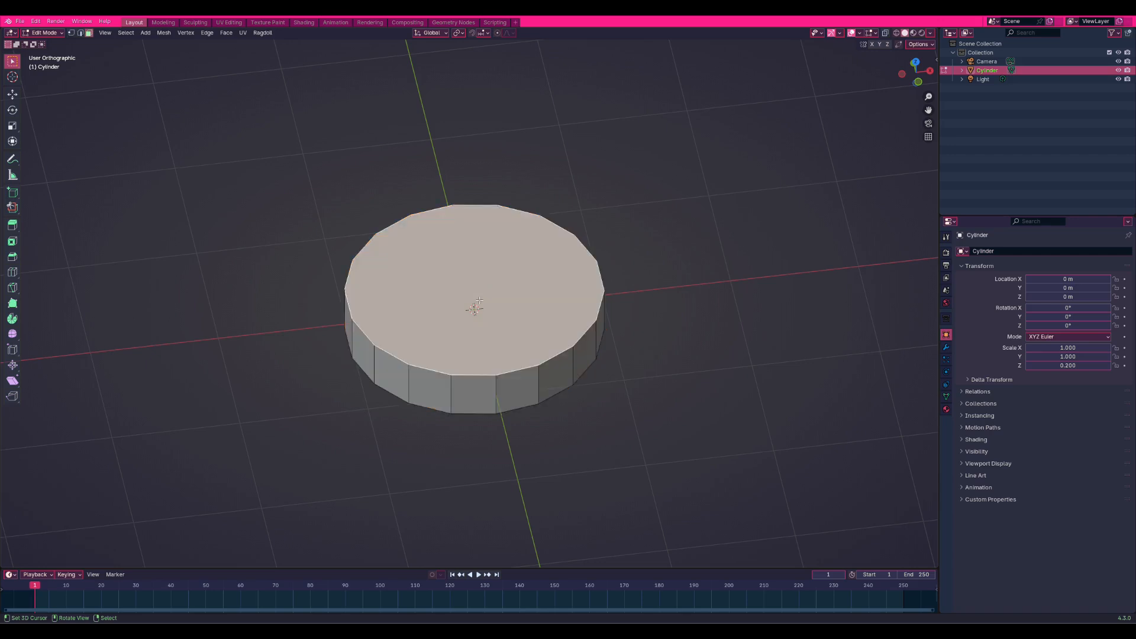
middle_click_drag(476, 294, 511, 365)
left_click(511, 365)
middle_click_drag(482, 203, 489, 243)
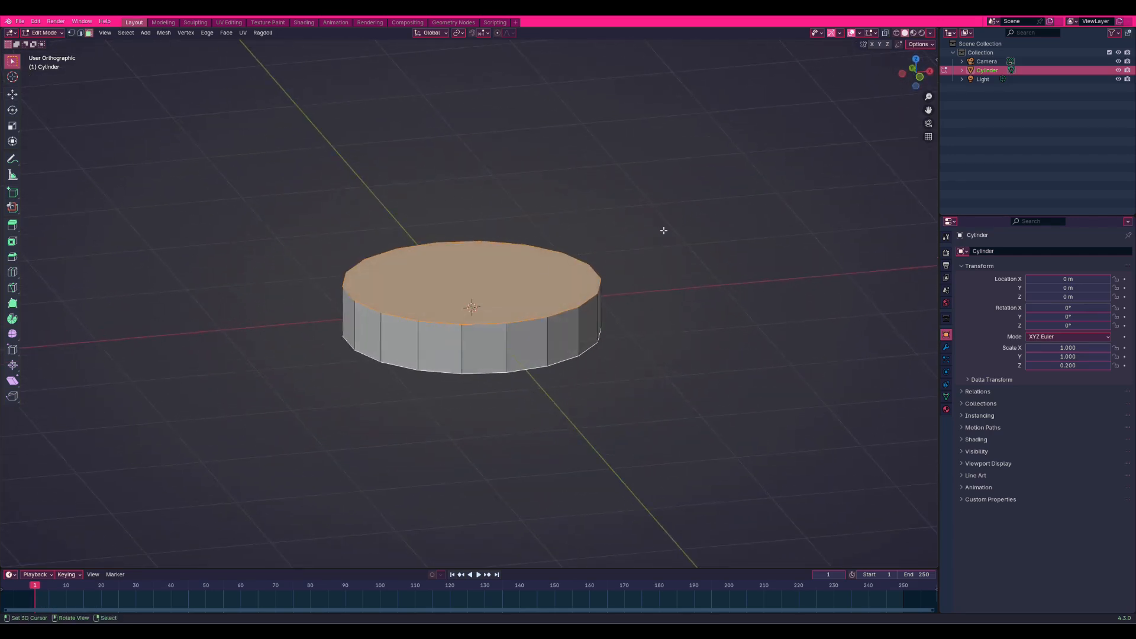
key("i")
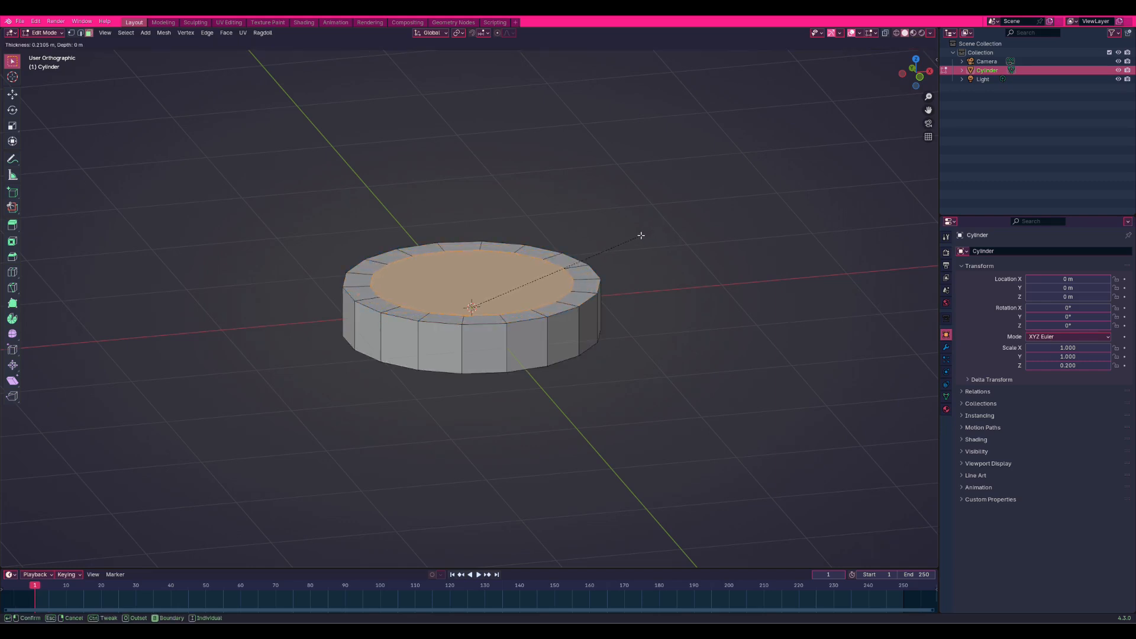
left_click(638, 235)
Extrude the inset faces and scale them inward along Z to recess both sides, and return to Object Mode
middle_click_drag(486, 198, 476, 174)
key("e")
key("s")
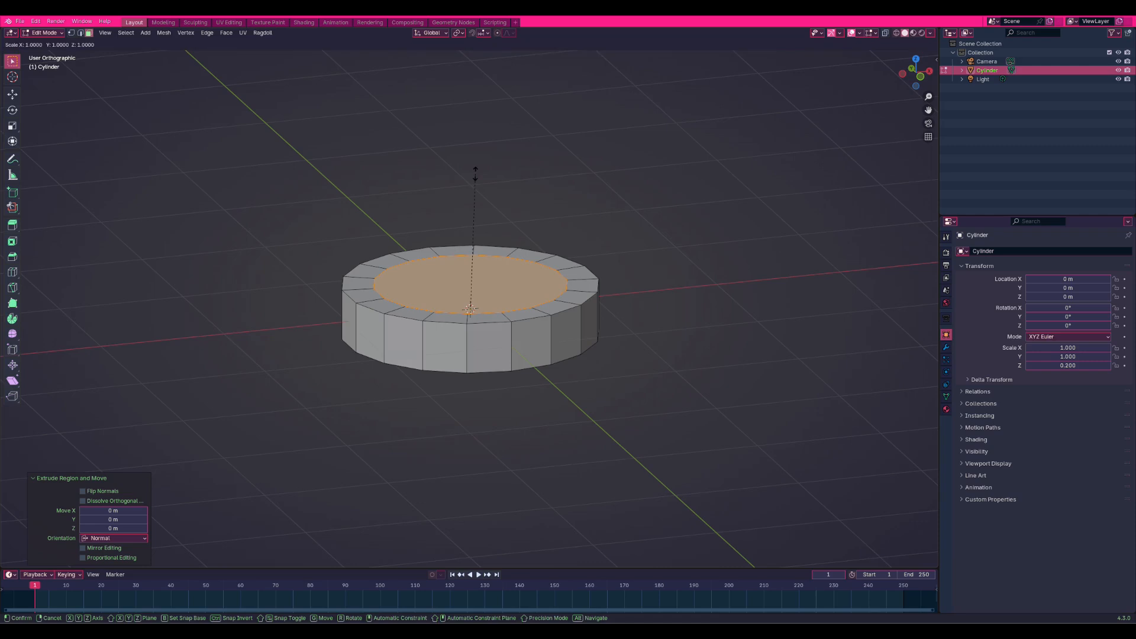
key("z")
left_click(475, 228)
mouse_move(474, 228)
middle_mouse_down()
mouse_move(461, 246)
mouse_move(460, 230)
mouse_move(528, 222)
mouse_move(481, 223)
mouse_move(491, 229)
middle_mouse_up()
key("Tab")
scroll(479, 236, "up", 3)
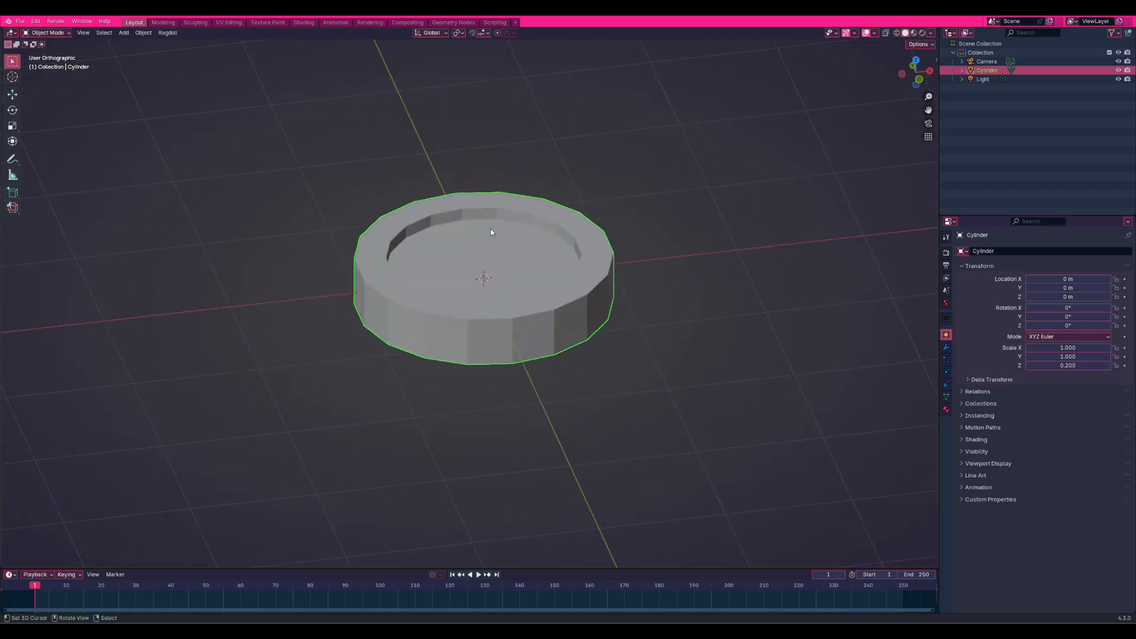
Create a new material for the disc with a Color Attribute as its Base Color
left_click(947, 409)
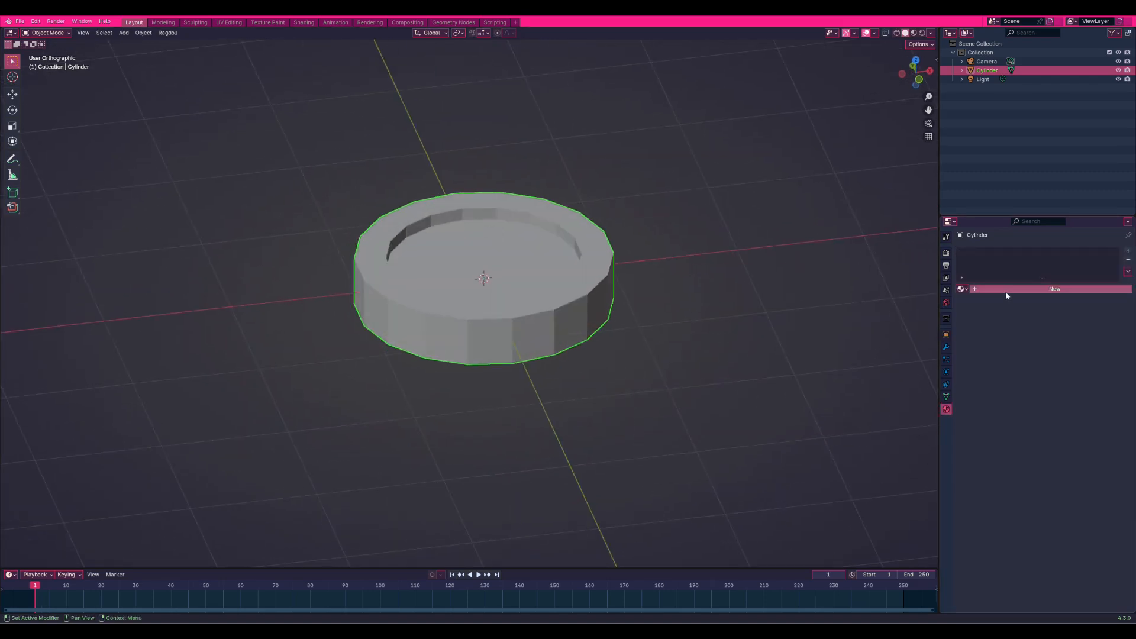
left_click(1006, 291)
left_click(1029, 345)
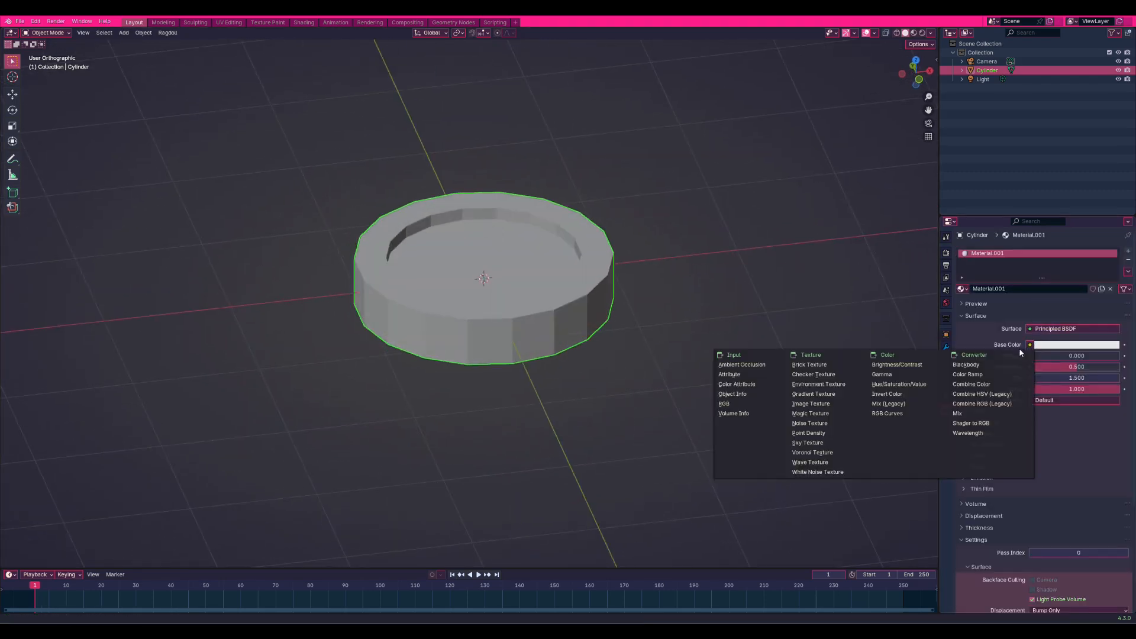
left_click(771, 385)
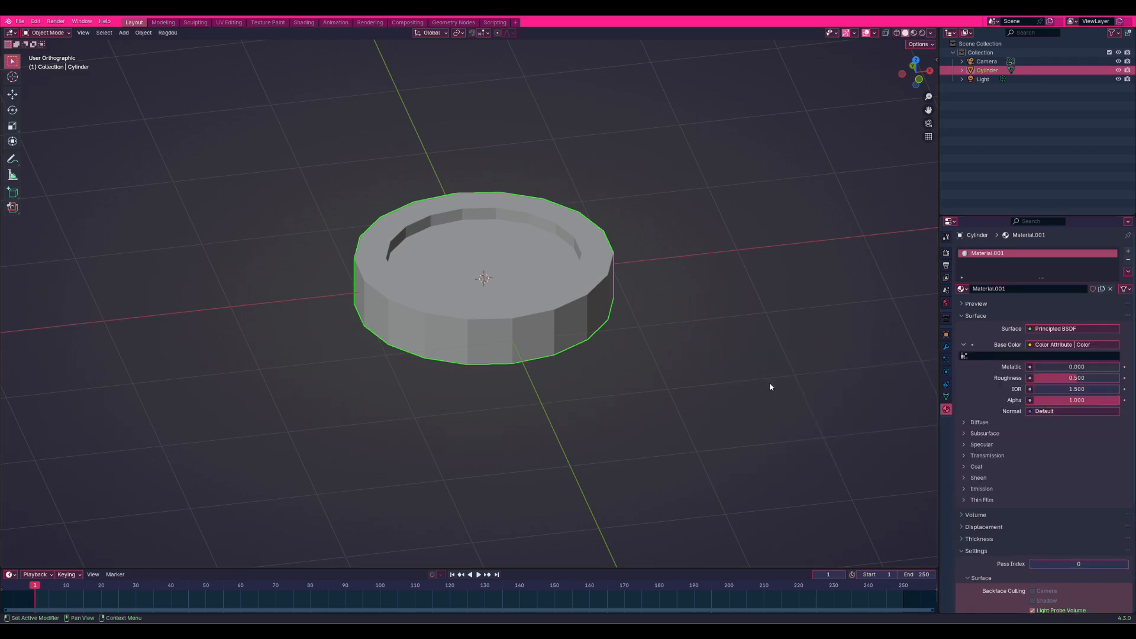
In Vertex Paint mode, apply a Vertex Color Master circular gradient from the disc's centre past its rim in top view
left_click(67, 34)
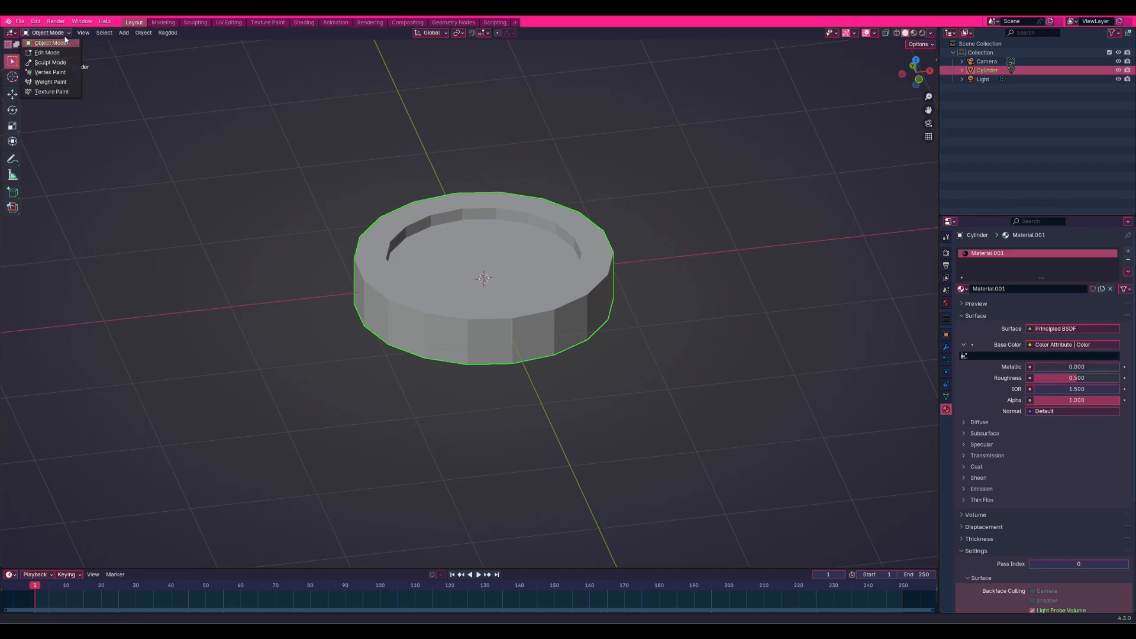
left_click(63, 72)
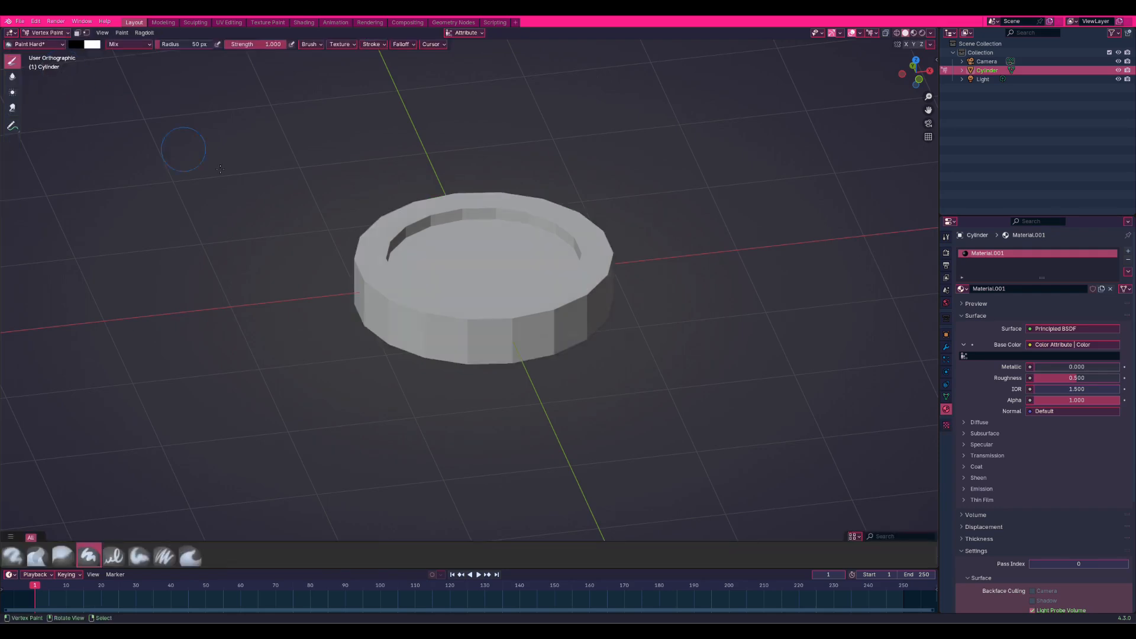
middle_click_drag(446, 206, 443, 226)
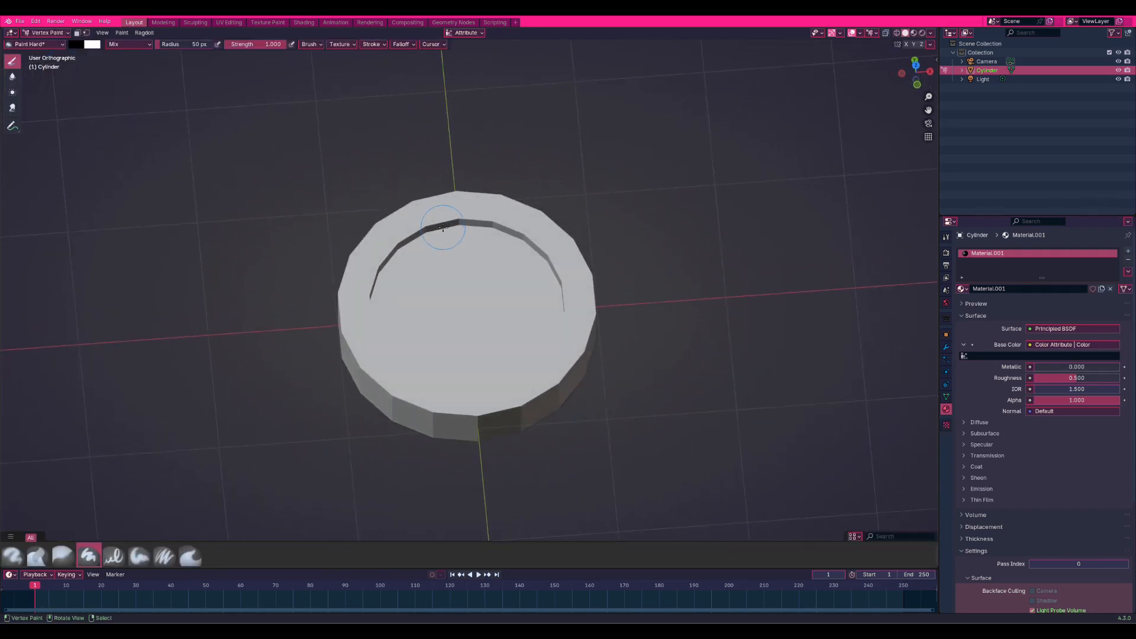
scroll(443, 227, "down", 3)
key("KP_7")
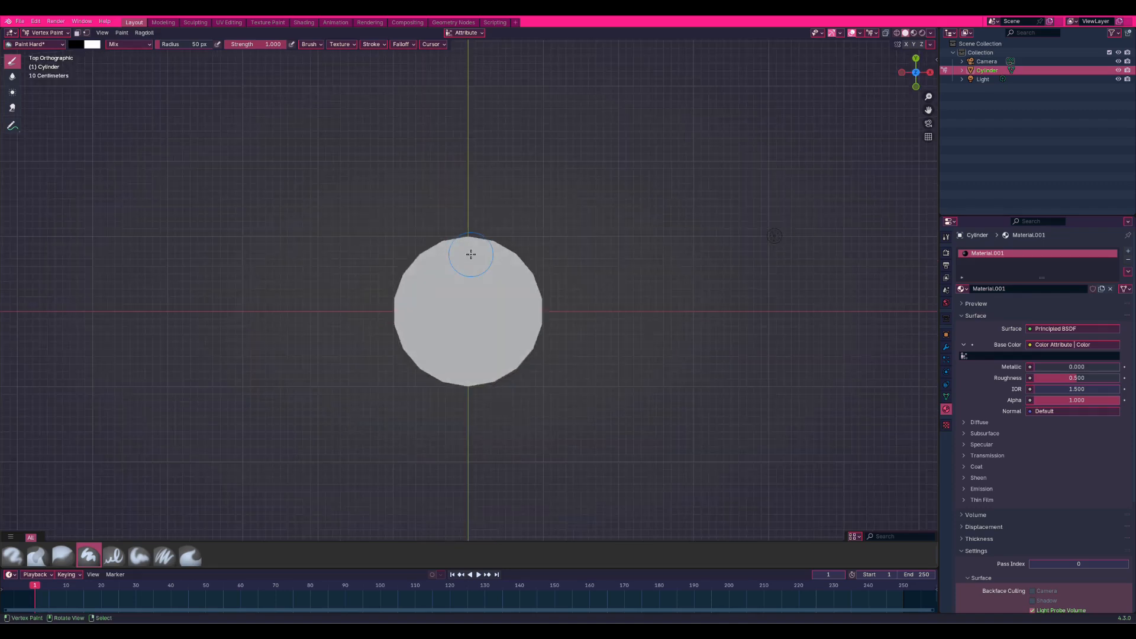
key("n")
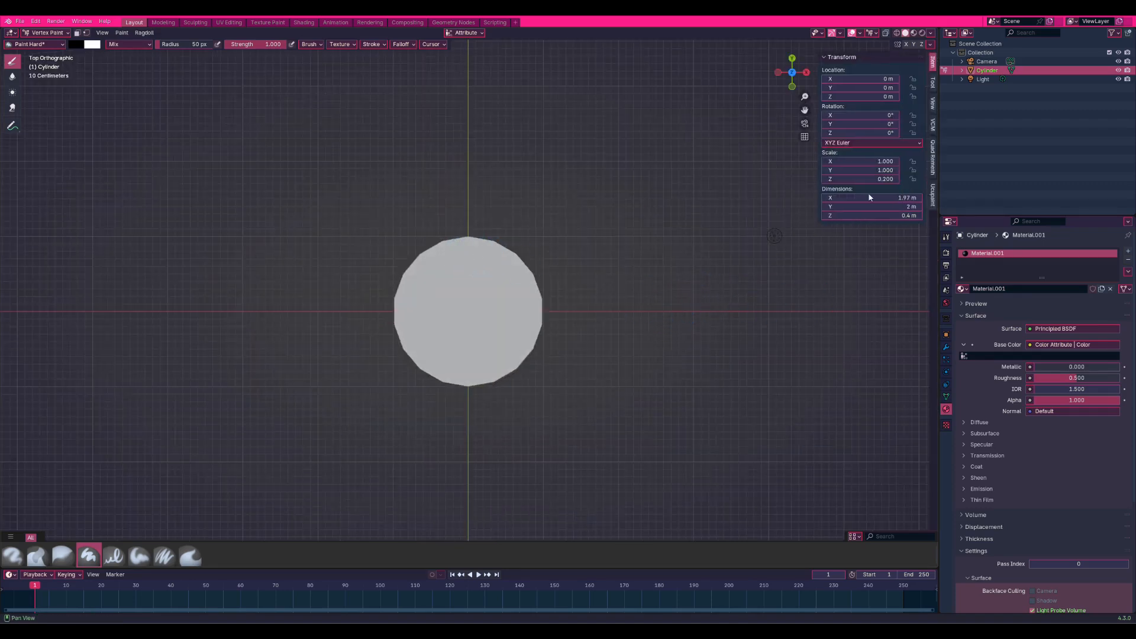
left_click(933, 126)
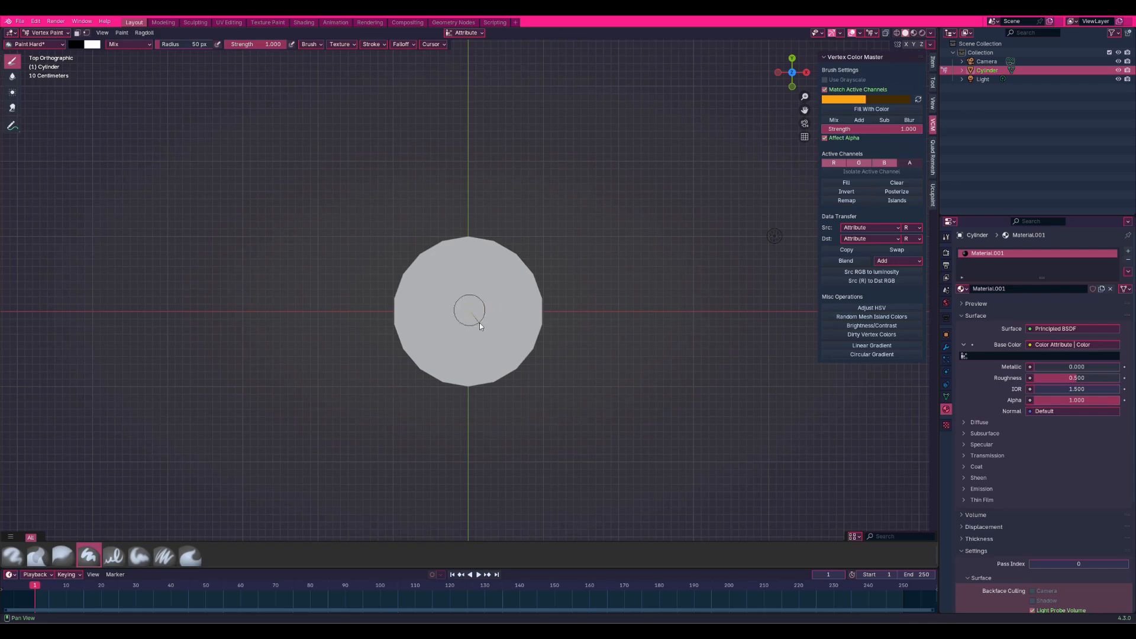
left_click_drag(479, 322, 520, 381)
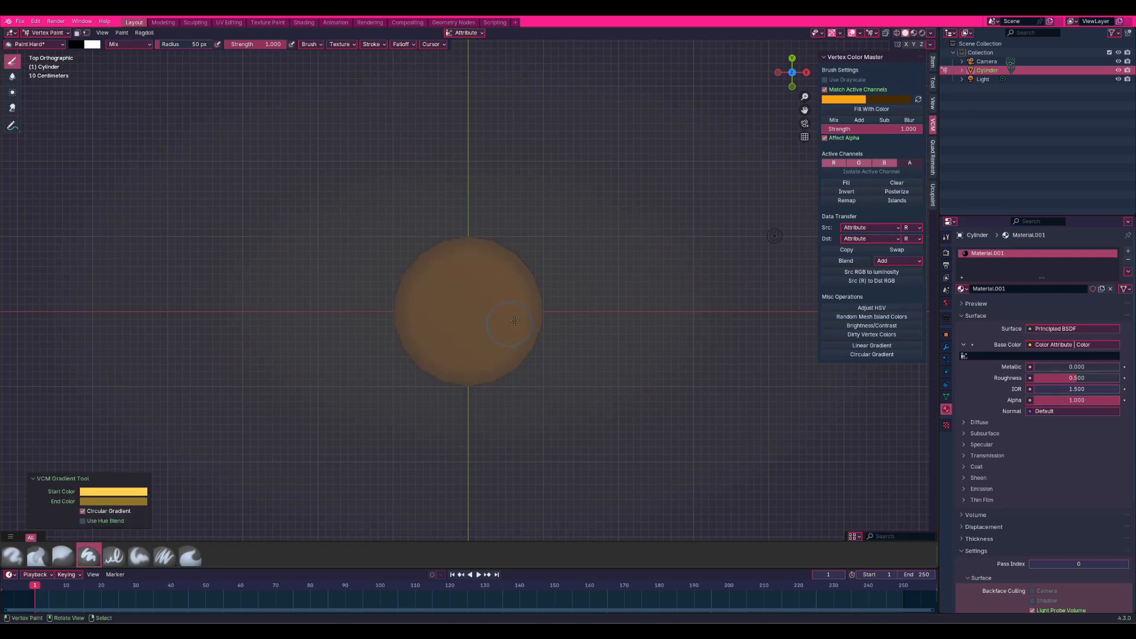
Set the viewport shading to Flat lighting with Attribute color
left_click(931, 33)
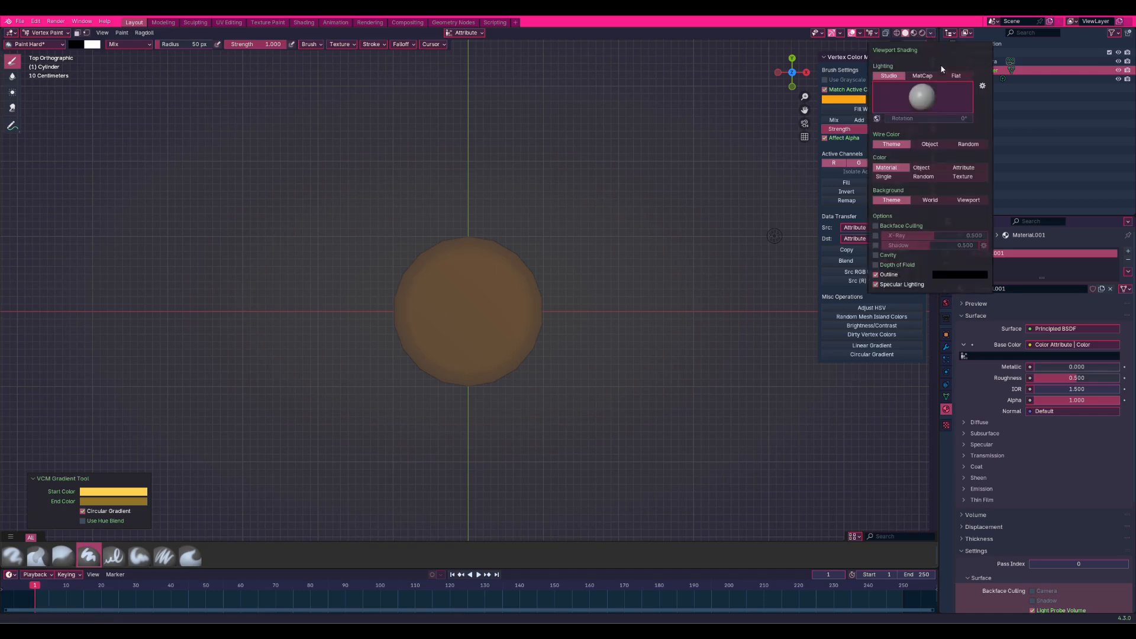
left_click(955, 76)
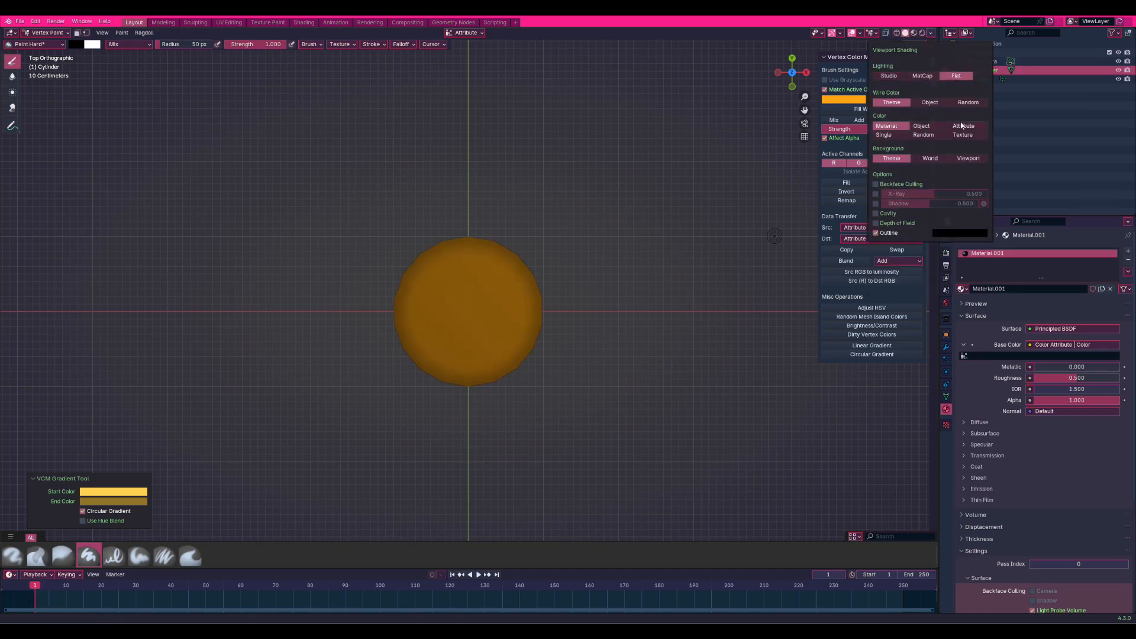
left_click(962, 126)
Reapply the circular gradient from the disc's centre past its rim, using a golden-yellow first color and a lighter brown second color
scroll(544, 263, "up", 2)
mouse_move(544, 263)
middle_mouse_down()
mouse_move(560, 181)
mouse_move(540, 170)
mouse_move(555, 177)
middle_mouse_up()
key("KP_7")
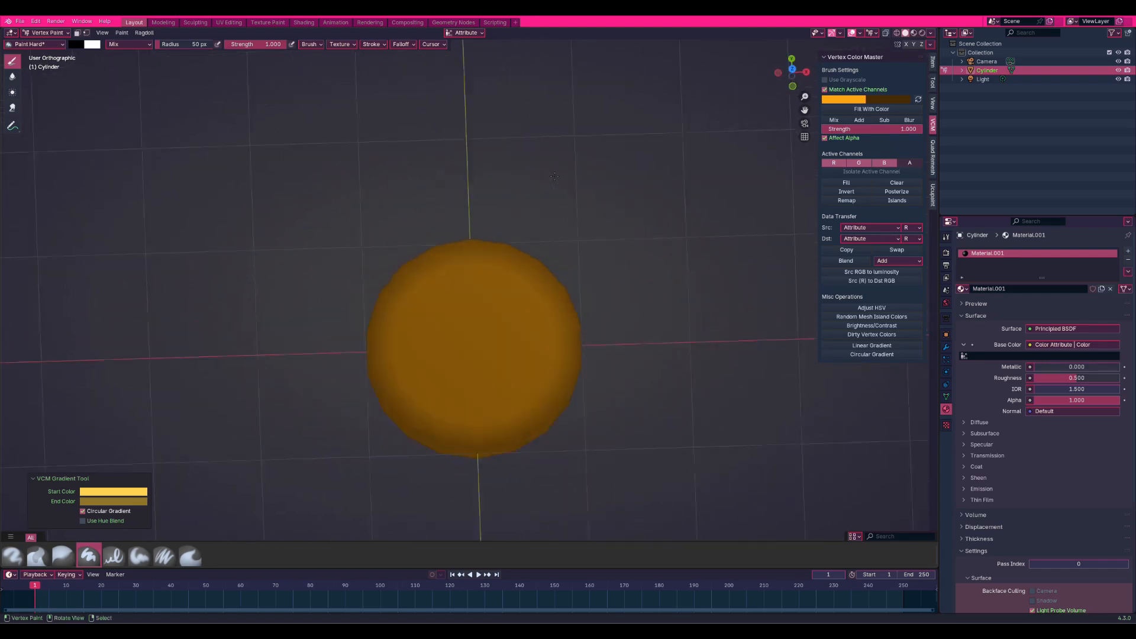
key("KP_1")
key("KP_7")
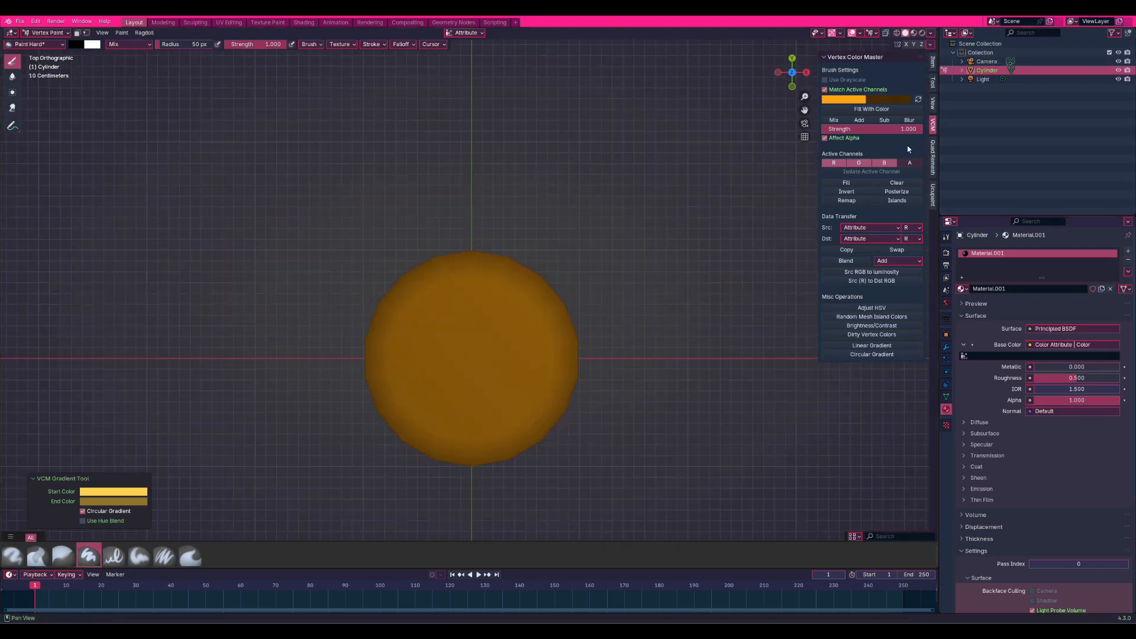
left_click(903, 100)
left_click(848, 101)
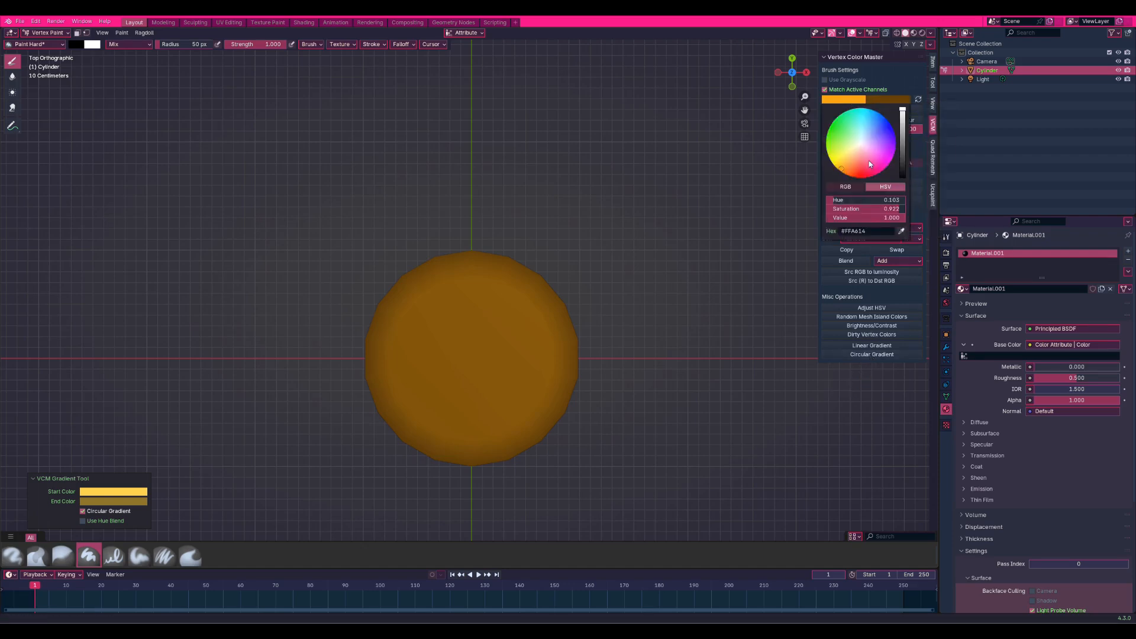
left_click_drag(845, 165, 835, 167)
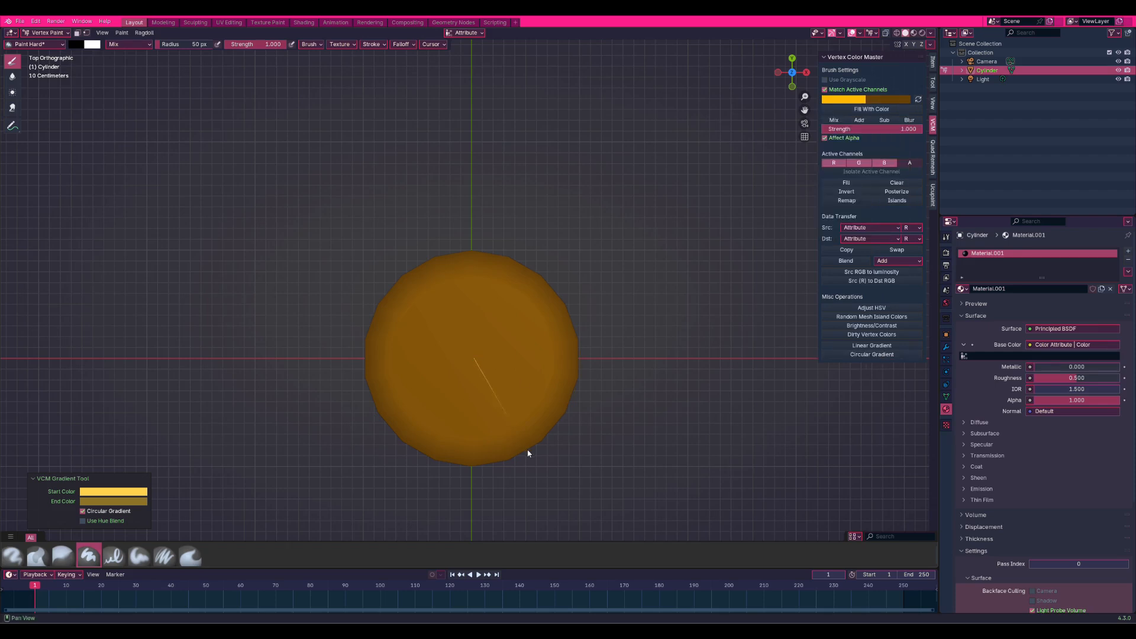
left_click_drag(541, 475, 540, 473)
In Edit Mode, select the disc's outer edge loops around the top and bottom rims
middle_click_drag(527, 408, 556, 279)
key("Tab")
key("Tab")
key("Tab")
key("2")
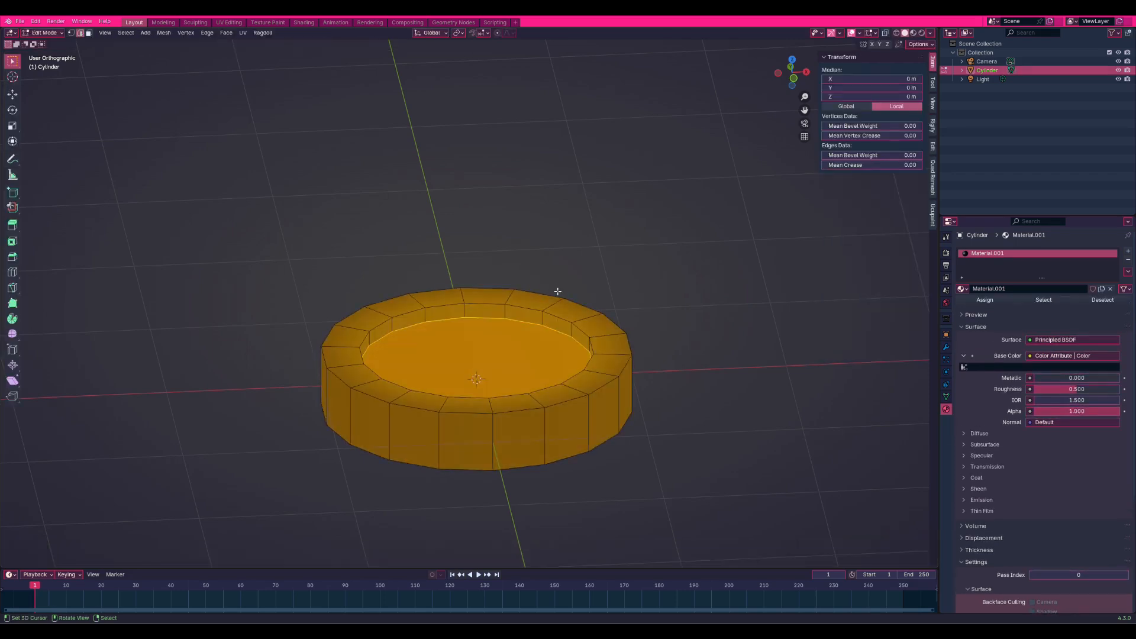
middle_click_drag(610, 379, 599, 366)
scroll(649, 374, "up", 2)
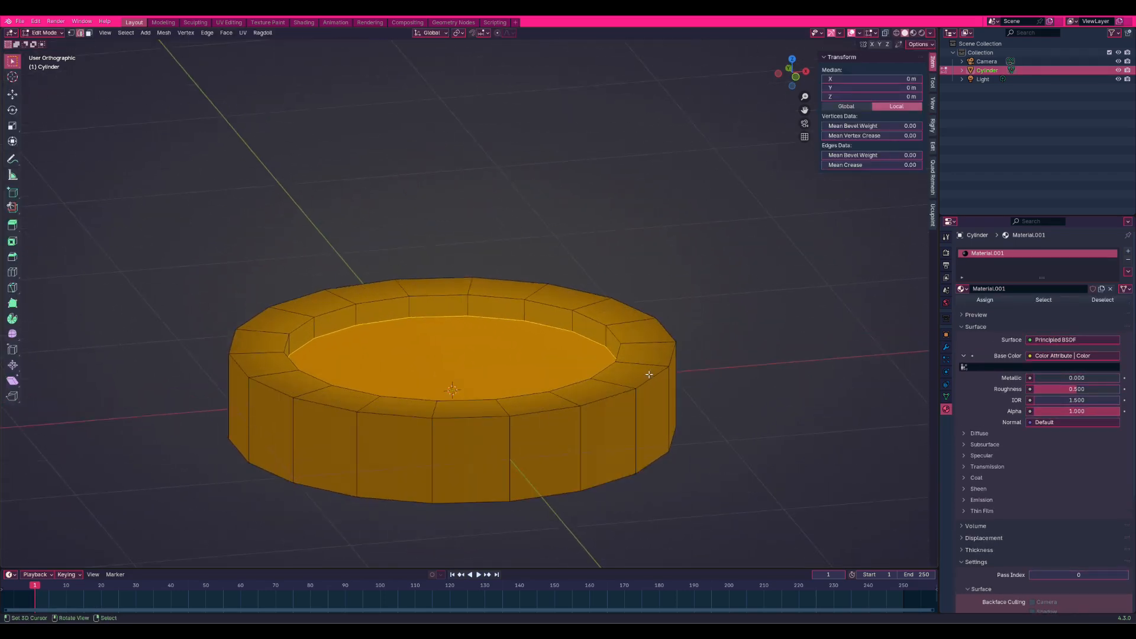
key("alt+a")
middle_click_drag(707, 356, 572, 298)
left_click(635, 396)
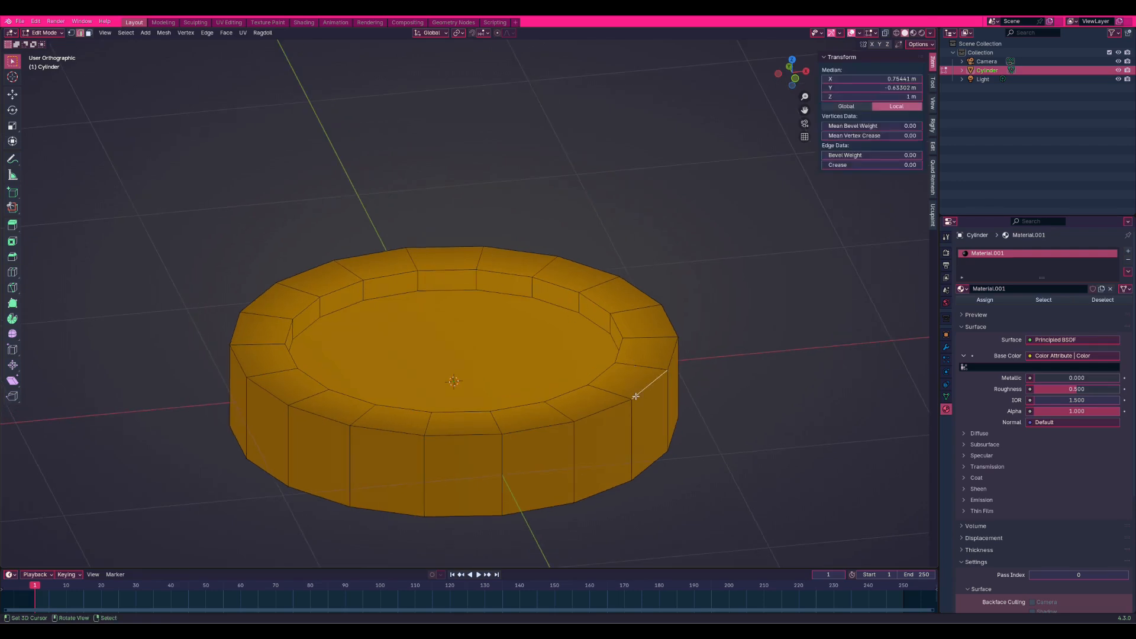
key("alt+a")
right_click(635, 394, "alt")
right_click(596, 495, "alt+shift")
Apply all transforms to the disc in Object Mode and return to Edit Mode
key("Tab")
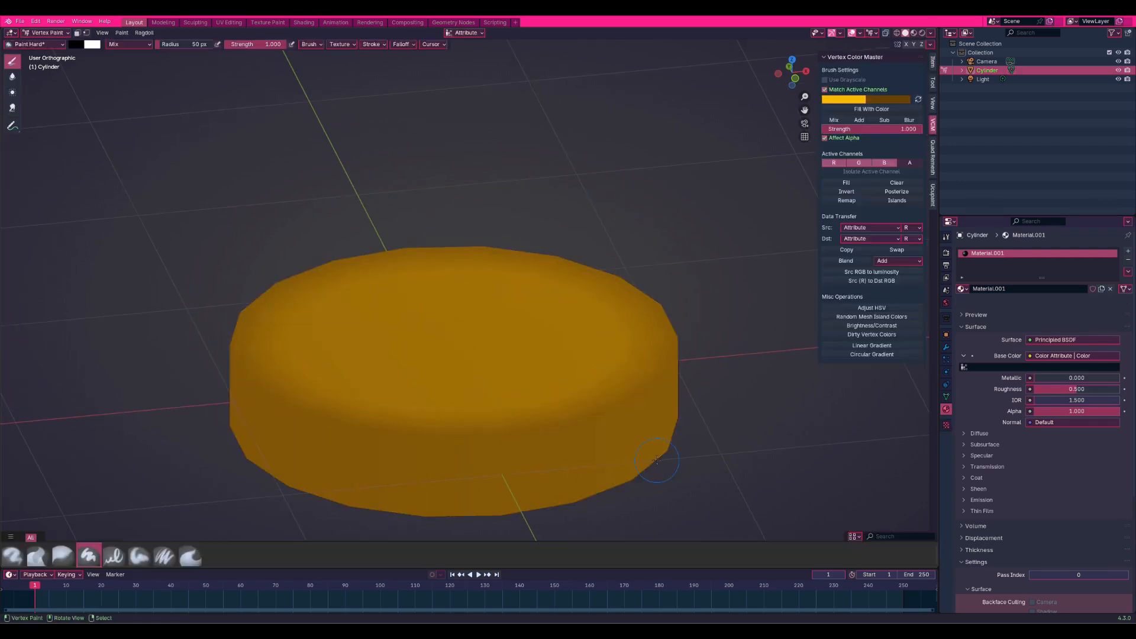
left_click(47, 33)
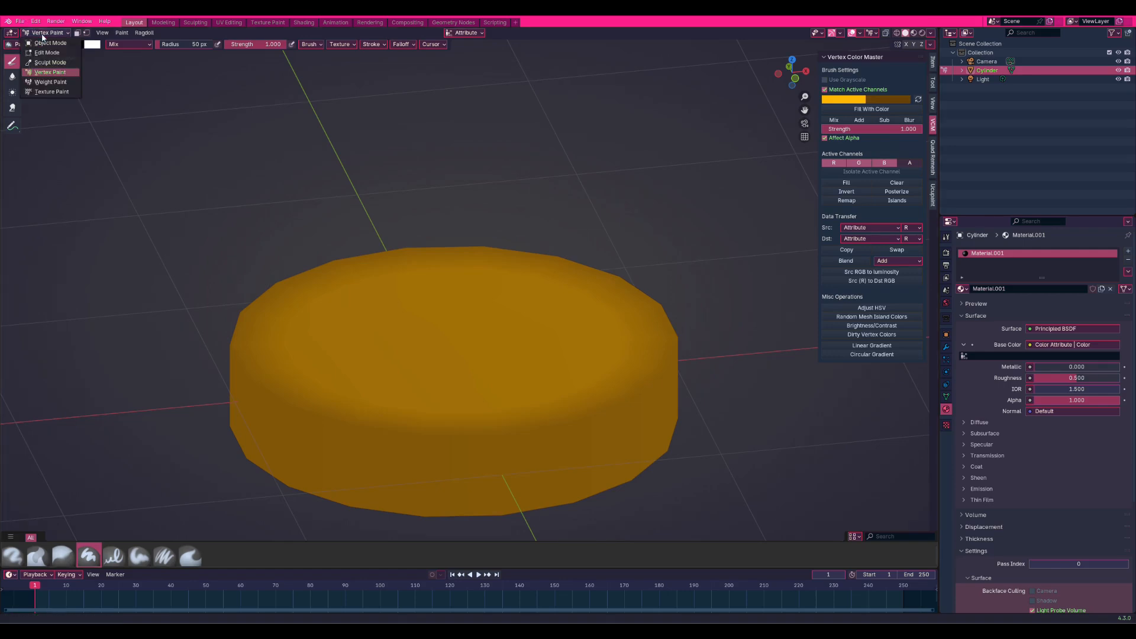
left_click(46, 45)
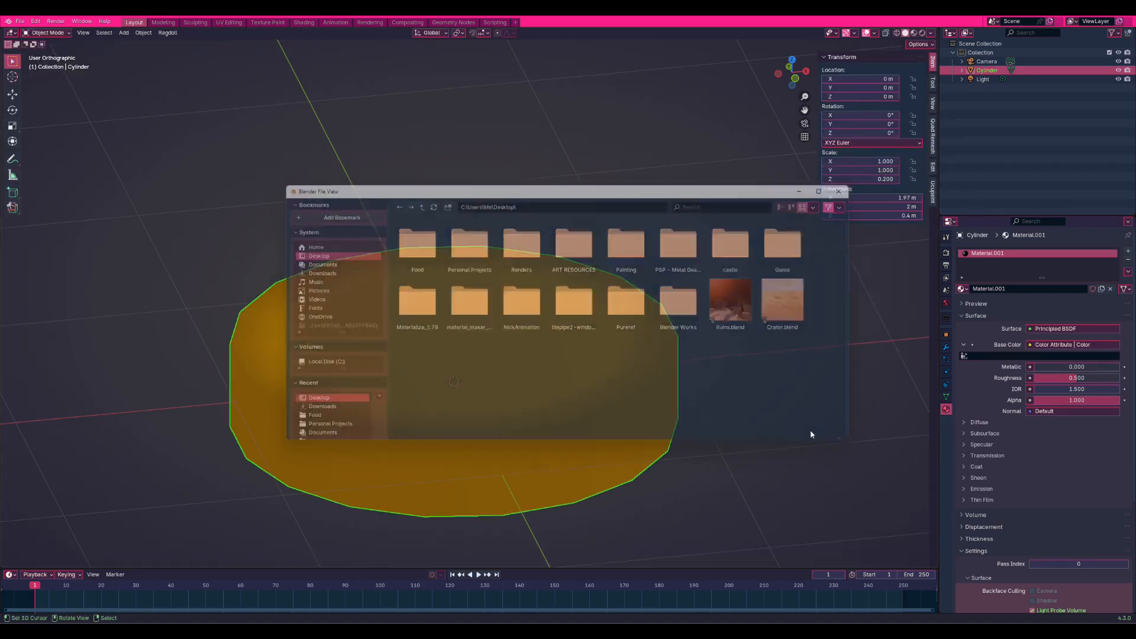
key("ctrl+a")
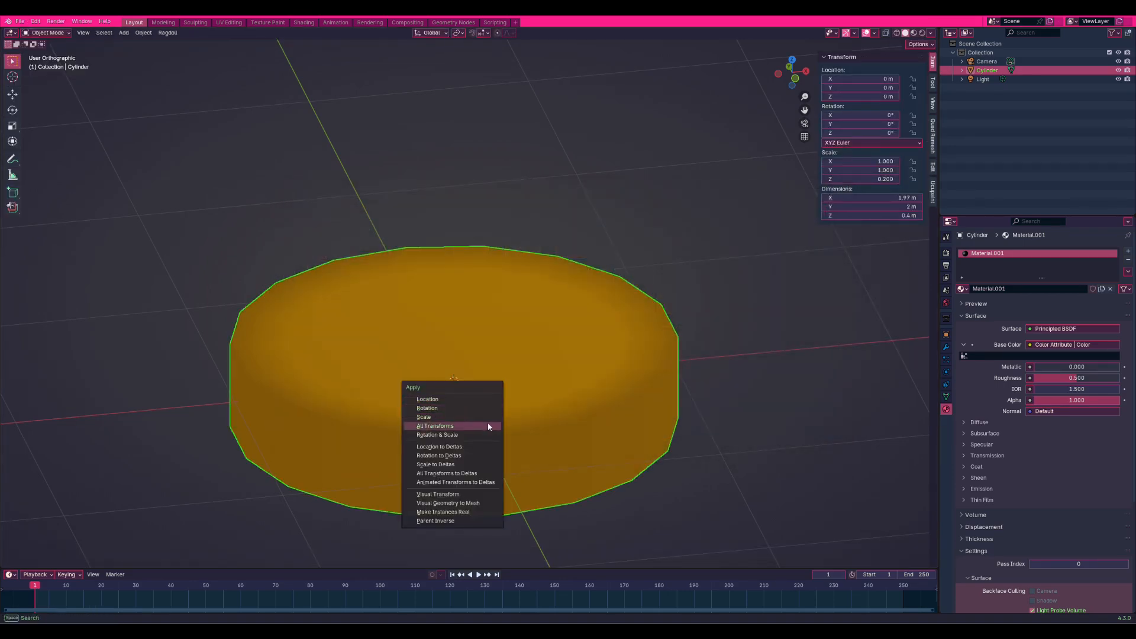
left_click(488, 425)
key("Tab")
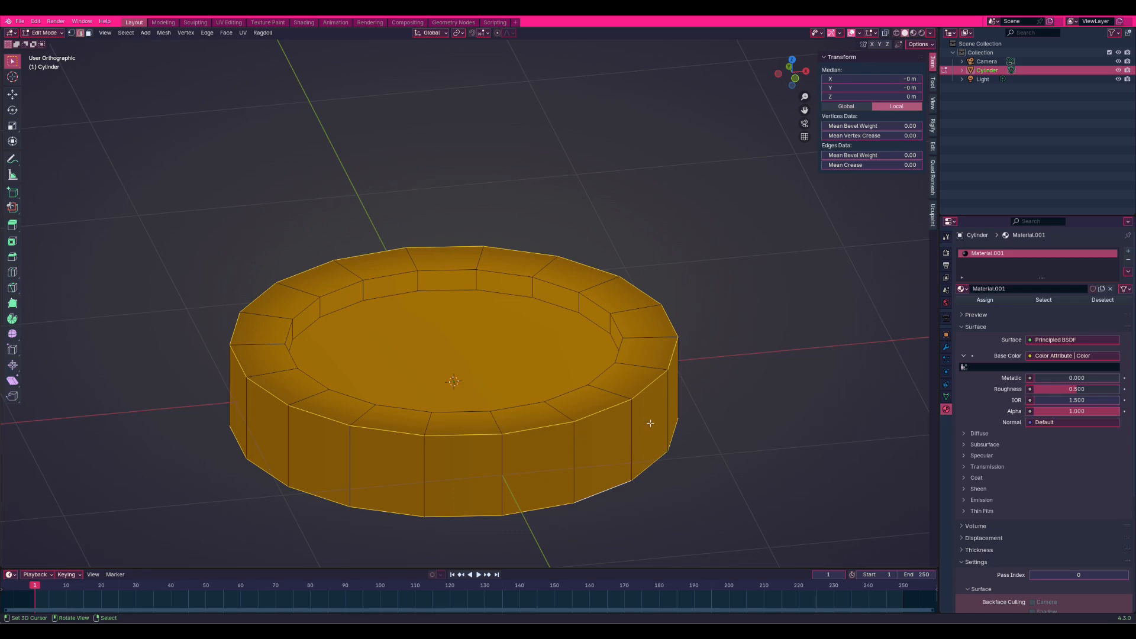
Bevel the selected top and bottom outer rim edges by about 0.02 m with one segment
key("ctrl+b")
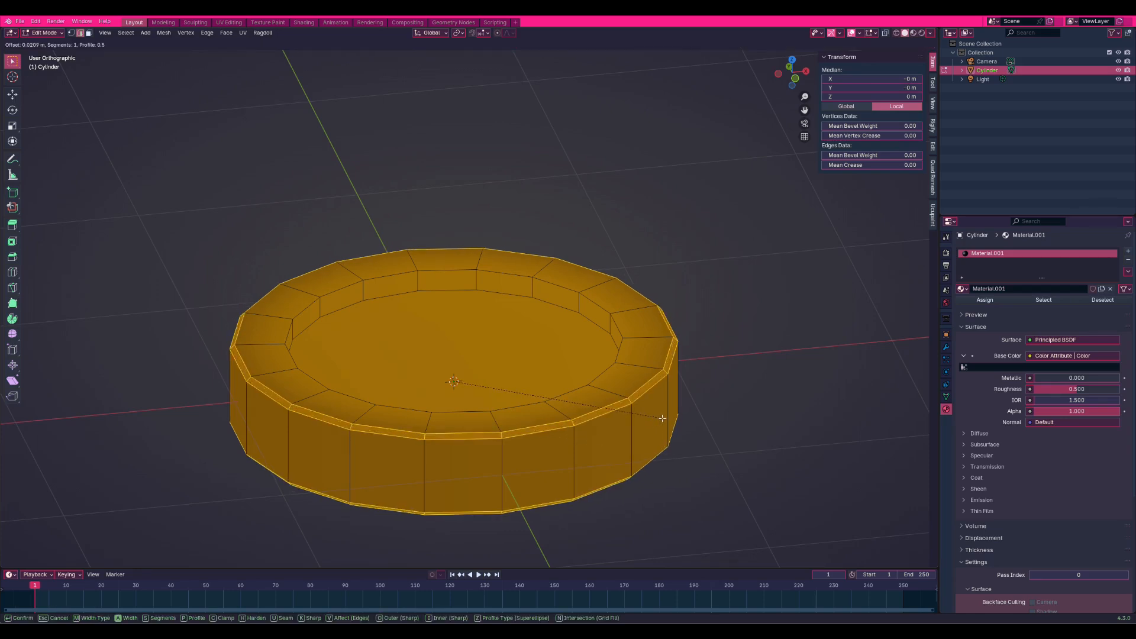
left_click(662, 419)
key("Tab")
key("Tab")
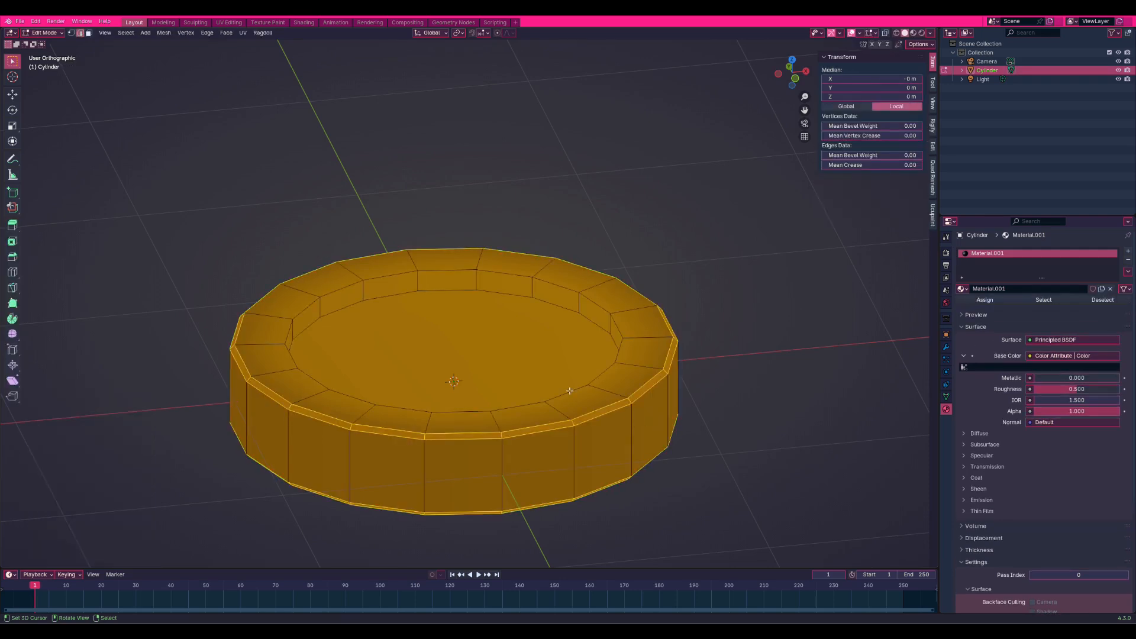
Select only the inner edge loop of the new top rim bevel and its counterpart on the bottom rim
middle_click_drag(570, 390, 613, 429)
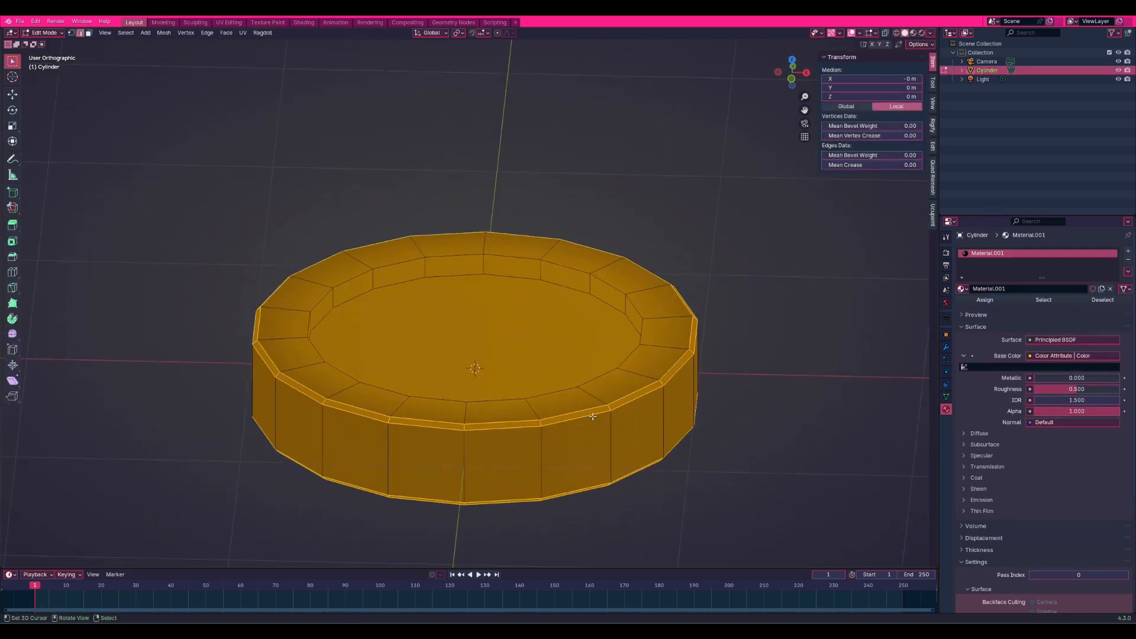
left_click(592, 416)
left_click(591, 410)
key("alt+a")
left_click(590, 410, "alt")
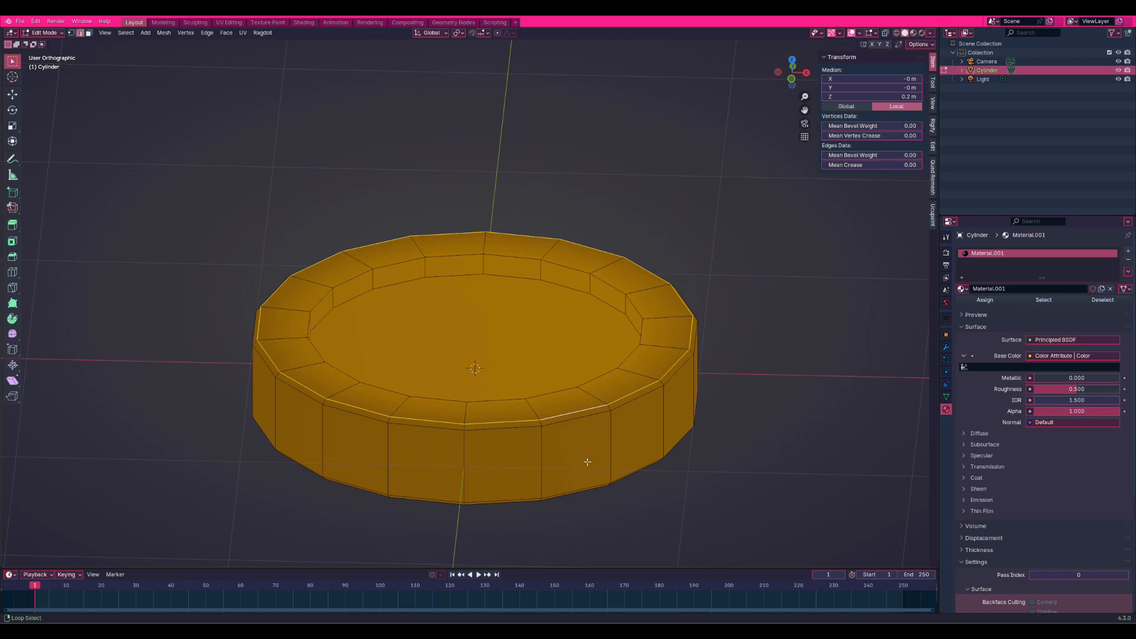
middle_click_drag(578, 481, 578, 452)
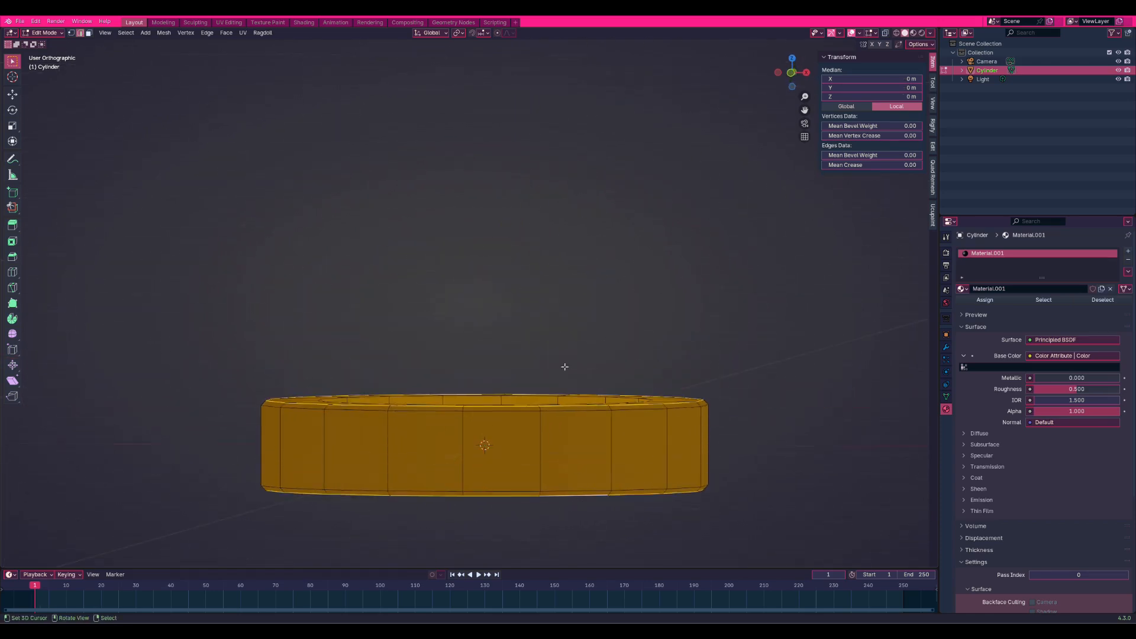
middle_click_drag(565, 367, 448, 337)
Switch the disc to Vertex Paint mode and enable vertex selection masking
left_click(44, 33)
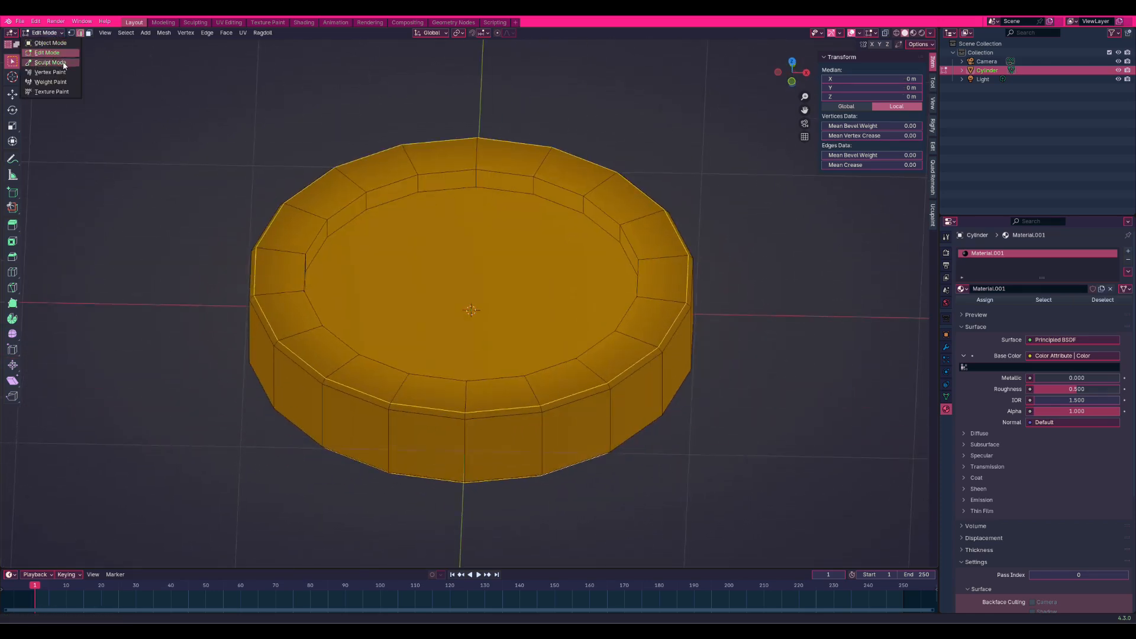
left_click(43, 71)
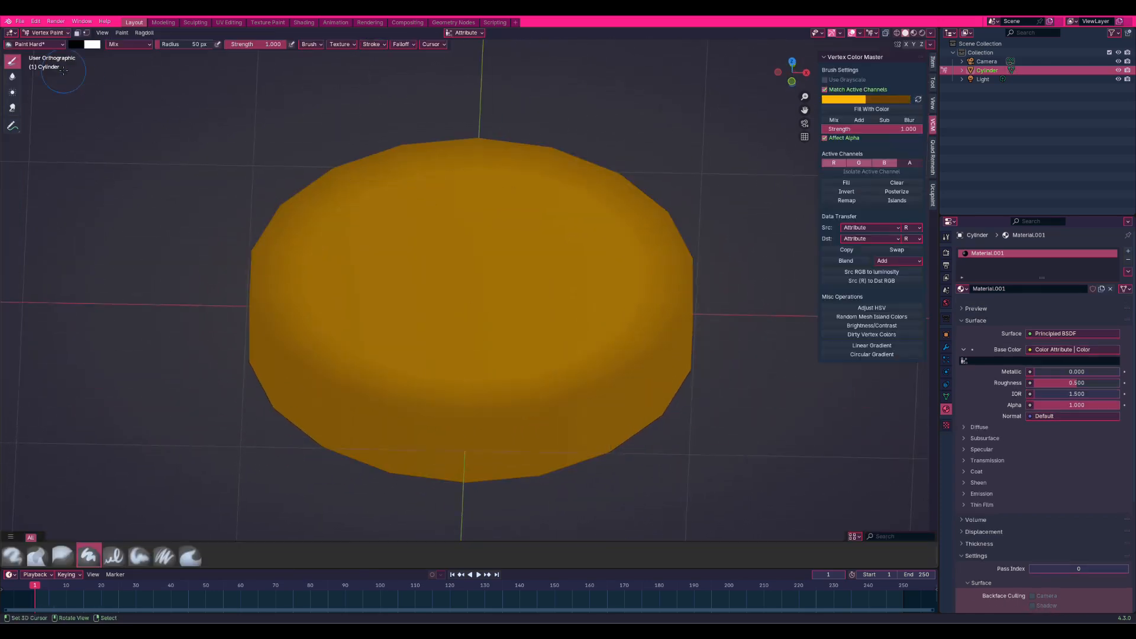
left_click(87, 33)
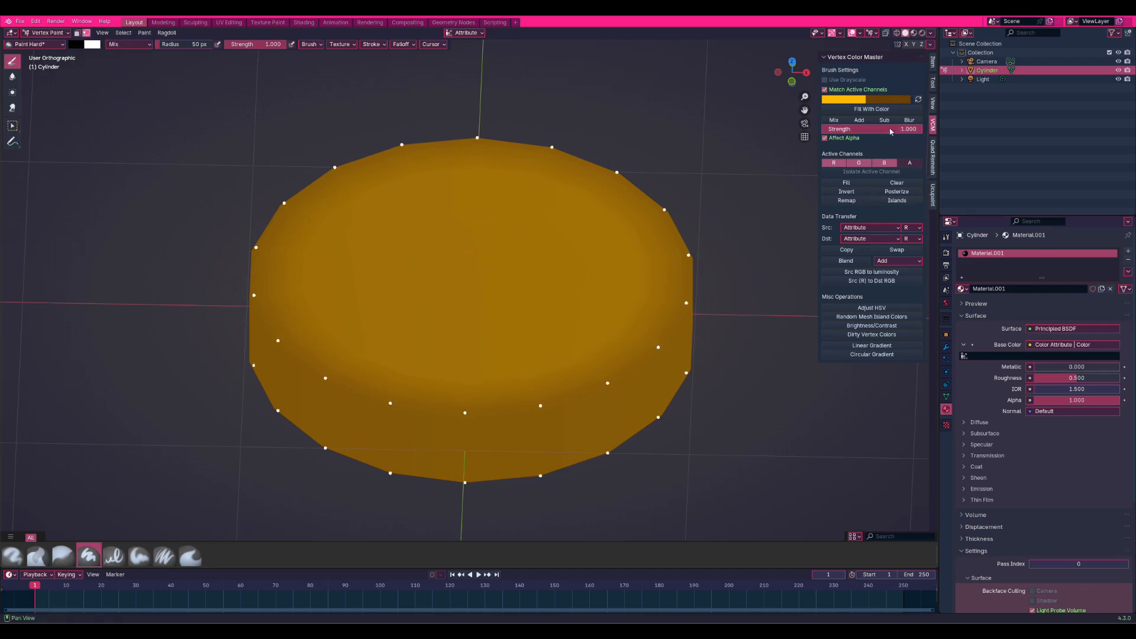
Try filling the selected rim vertices with a lighter yellow based on the sampled first gradient color, and undo the fill
left_click(75, 51)
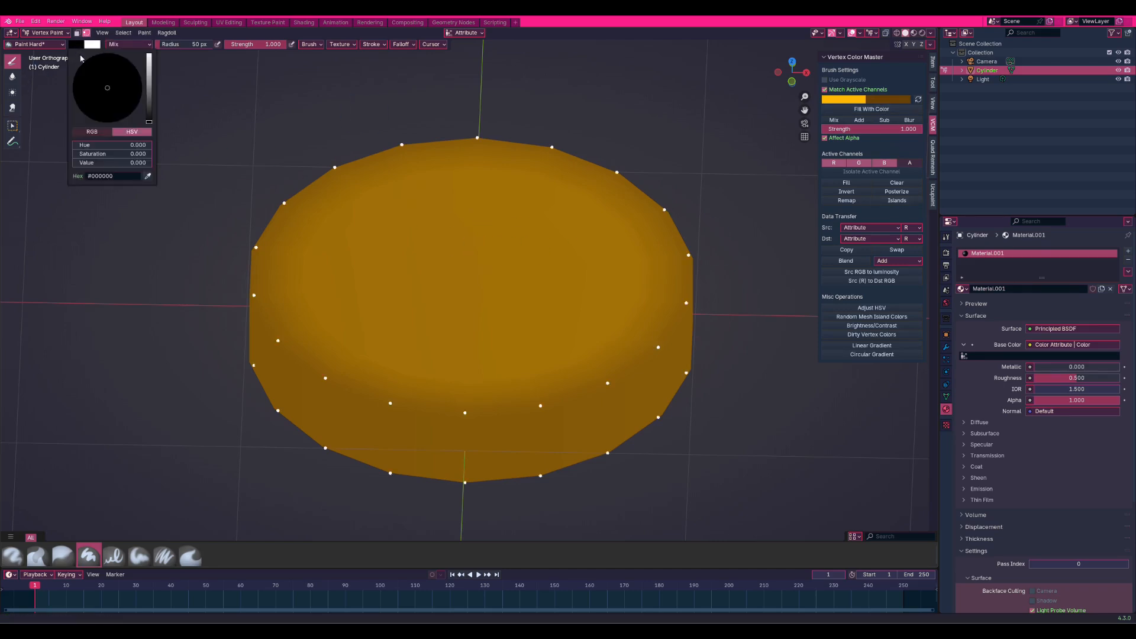
left_click(151, 178)
left_click(840, 92)
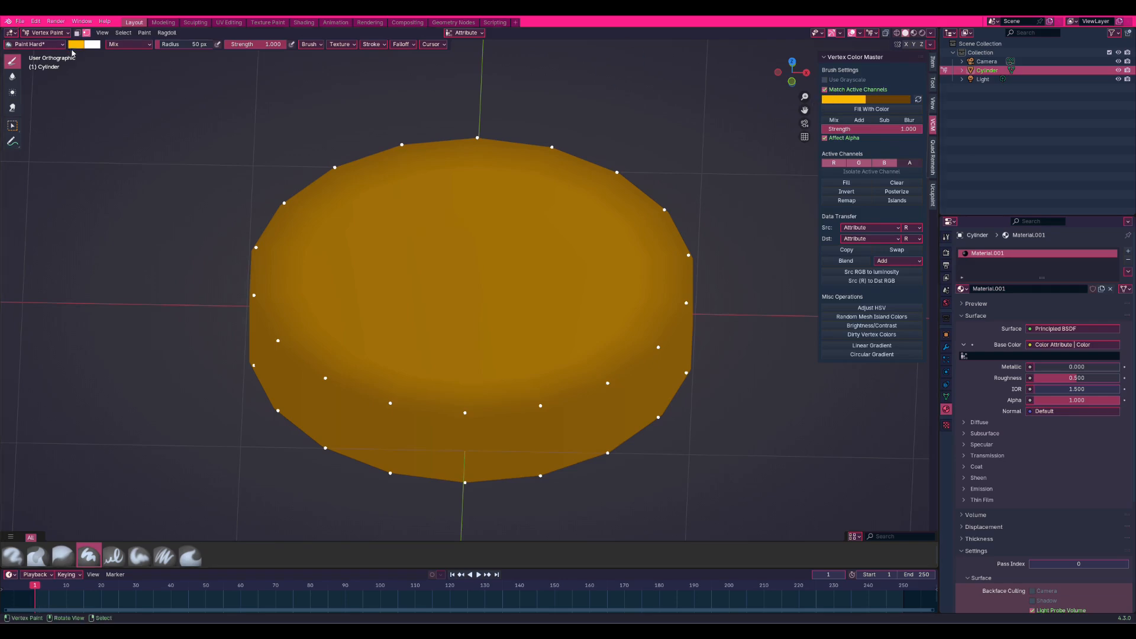
left_click(75, 45)
key("shift+k")
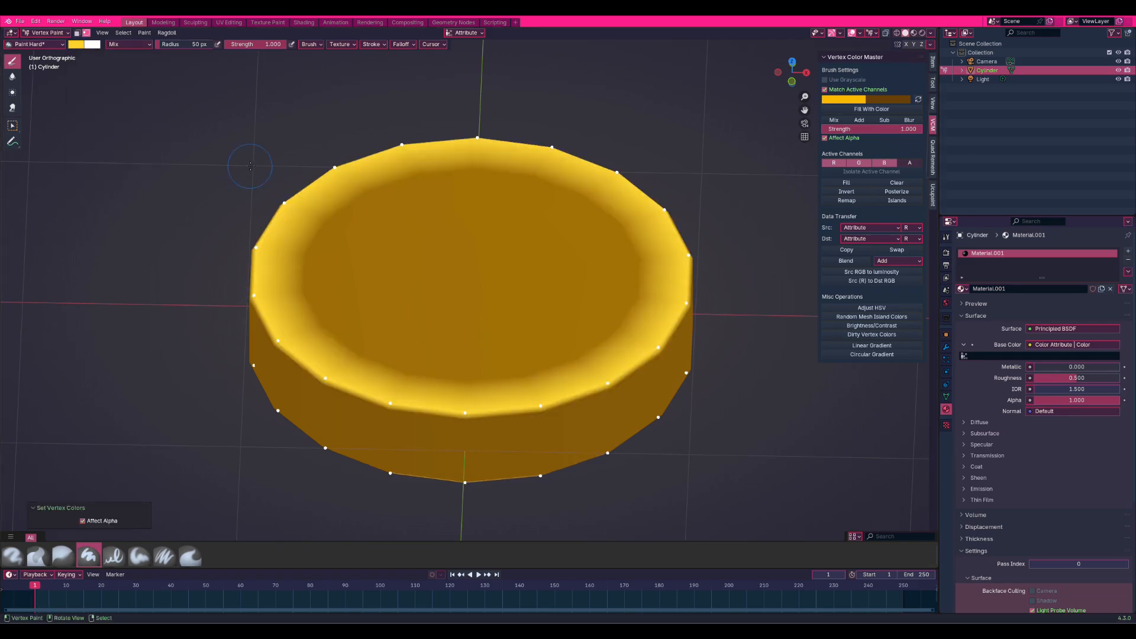
mouse_move(379, 161)
middle_mouse_down()
mouse_move(387, 129)
mouse_move(388, 156)
middle_mouse_up()
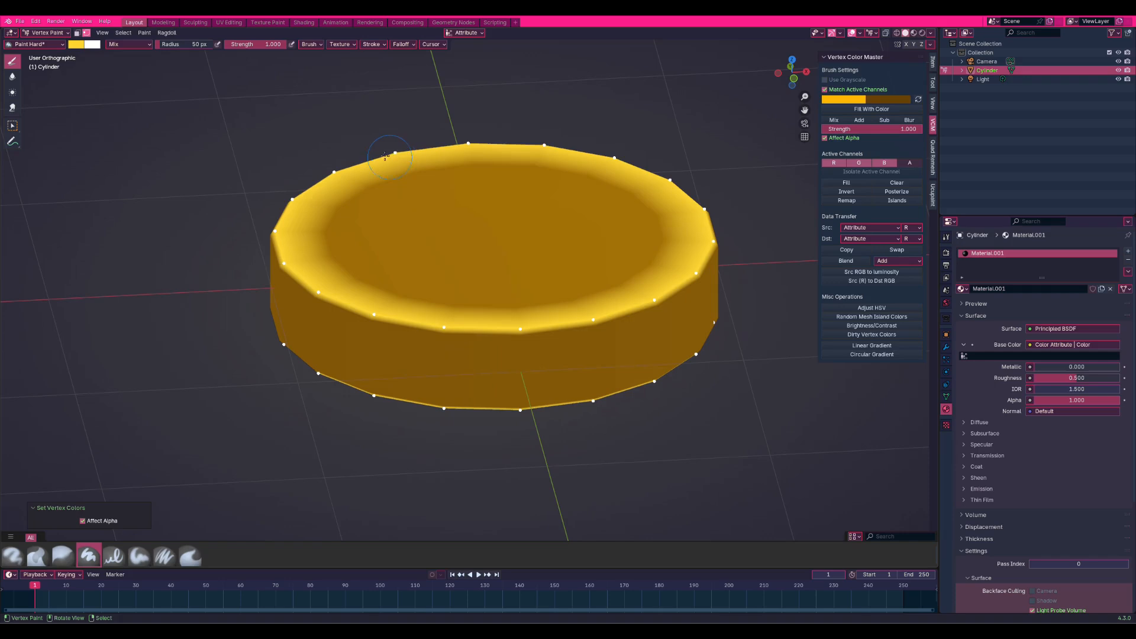
key("ctrl+z")
Sample the golden-yellow gradient color, adjust the brush color to #FFCA0F and fill the selected rim vertices with it
left_click(77, 46)
left_click(149, 175)
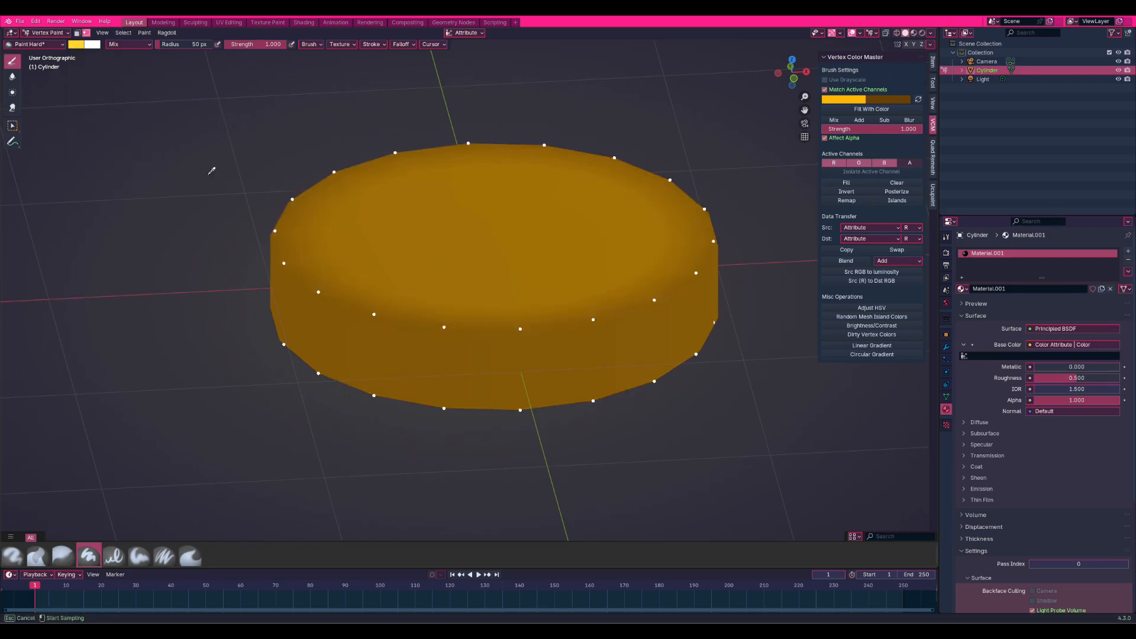
left_click(848, 98)
left_click(76, 45)
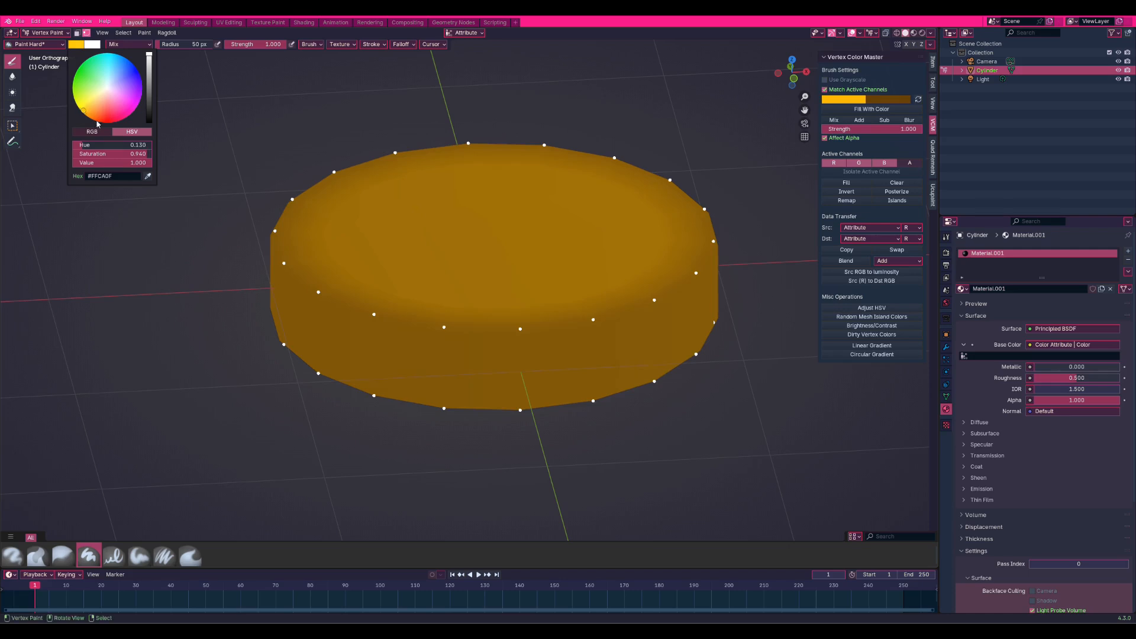
key("shift+k")
mouse_move(337, 172)
middle_mouse_down()
mouse_move(364, 157)
mouse_move(417, 220)
mouse_move(360, 191)
middle_mouse_up()
scroll(489, 291, "up", 3)
In Edit Mode, bevel the floor edge loops of both recesses by about 0.017 m with one segment
key("Tab")
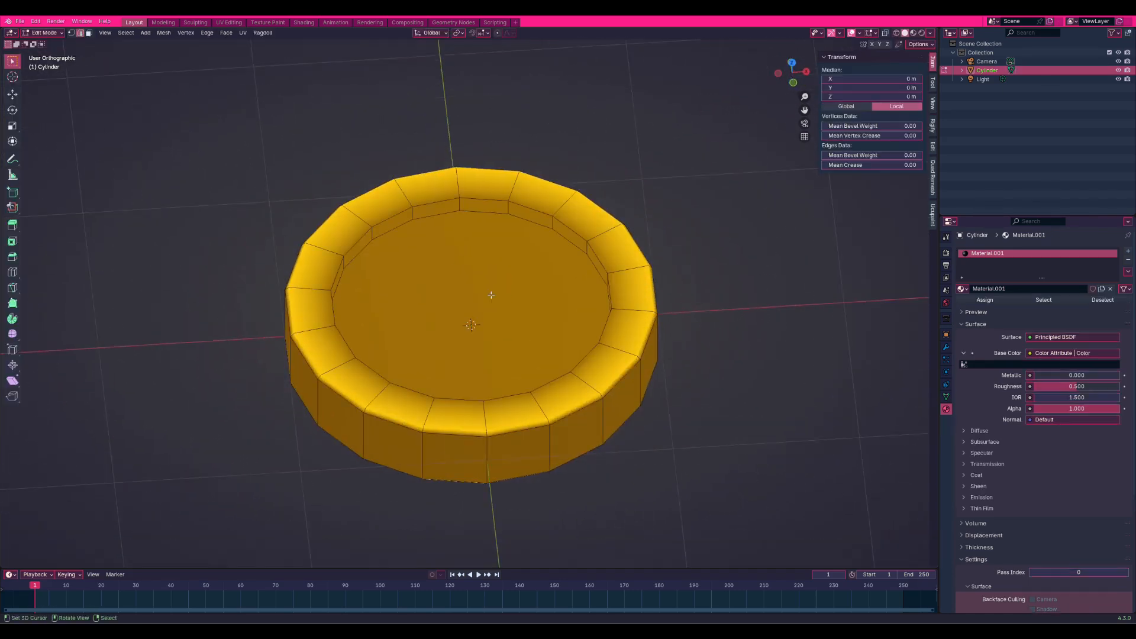
right_click(436, 220)
left_click(436, 220, "alt")
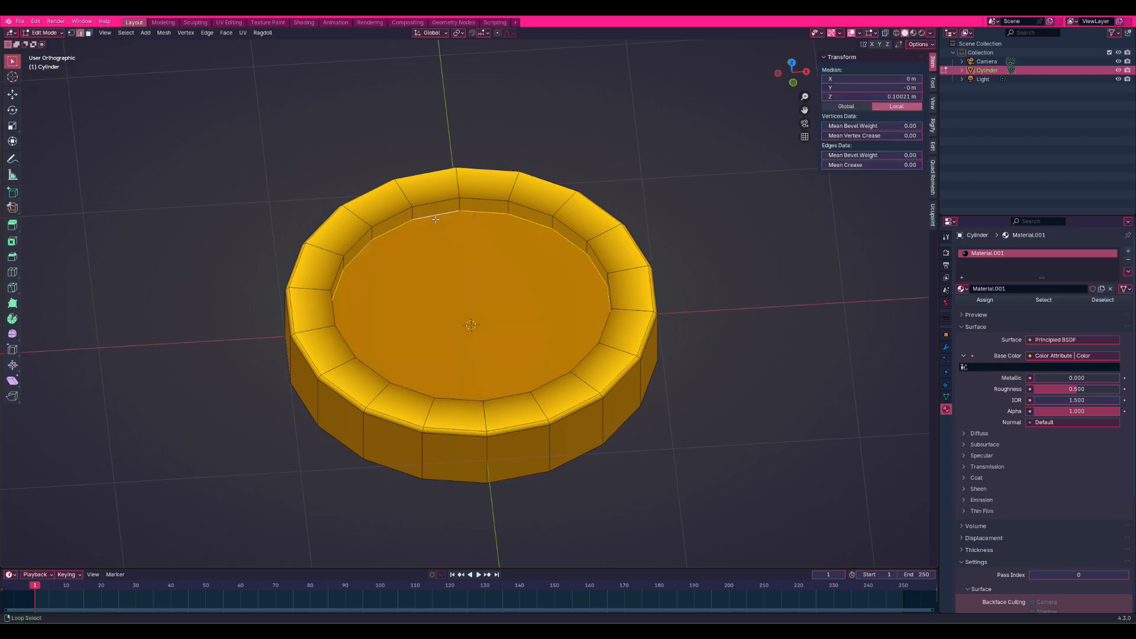
middle_click_drag(435, 220, 491, 184)
scroll(492, 184, "up", 3)
key("ctrl+b")
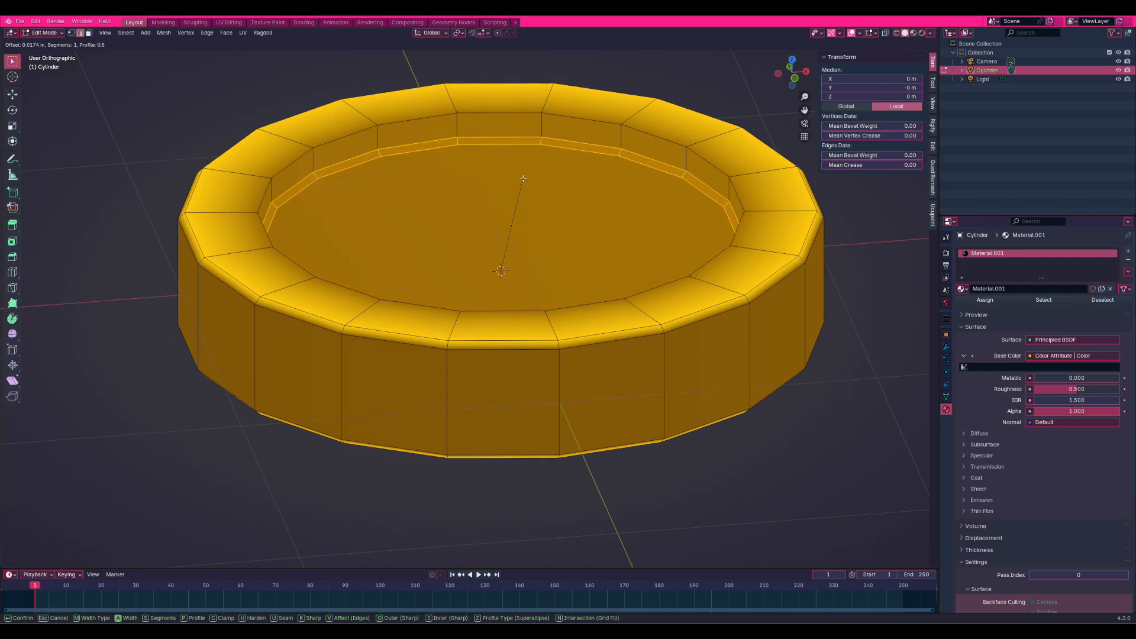
left_click(524, 179)
Select only the outer edge loops of the new bevels inside both recesses and return to Vertex Paint mode
left_click(517, 140)
key("alt+a")
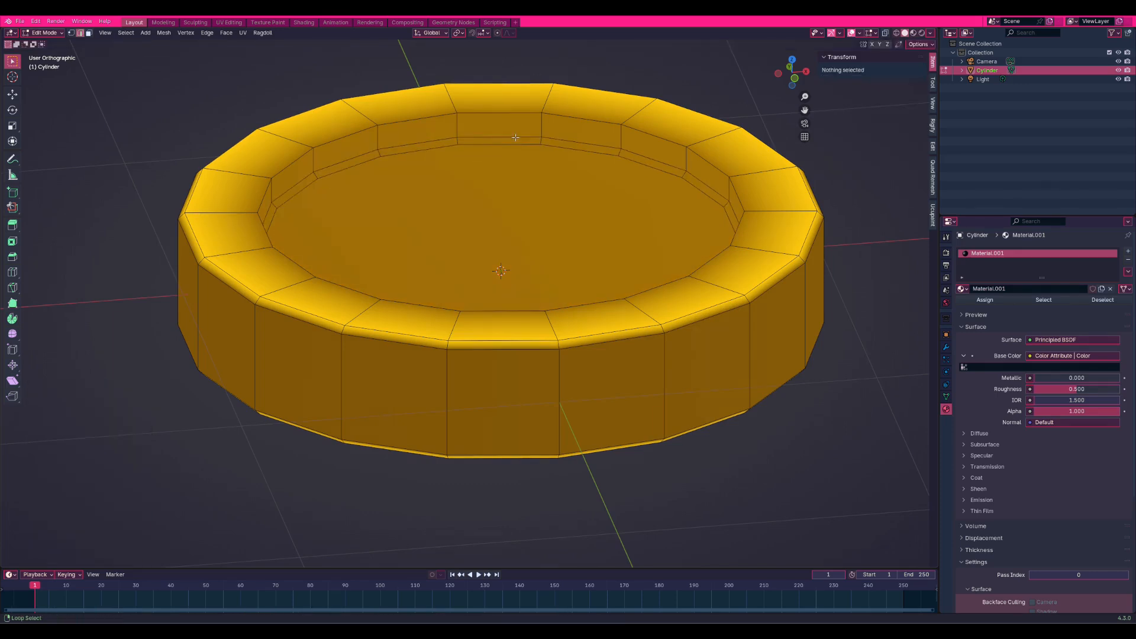
left_click(515, 139, "alt")
mouse_move(499, 196)
middle_mouse_down()
mouse_move(499, 137)
mouse_move(503, 213)
middle_mouse_up()
left_click(432, 312, "alt+shift")
scroll(504, 213, "down", 3)
middle_click_drag(517, 154, 517, 205, "shift")
scroll(516, 205, "up", 3)
key("Tab")
middle_click_drag(515, 151, 499, 251, "shift")
Sample the brown second gradient color for the brush and fill the selected recess edge vertices with it
left_click(75, 44)
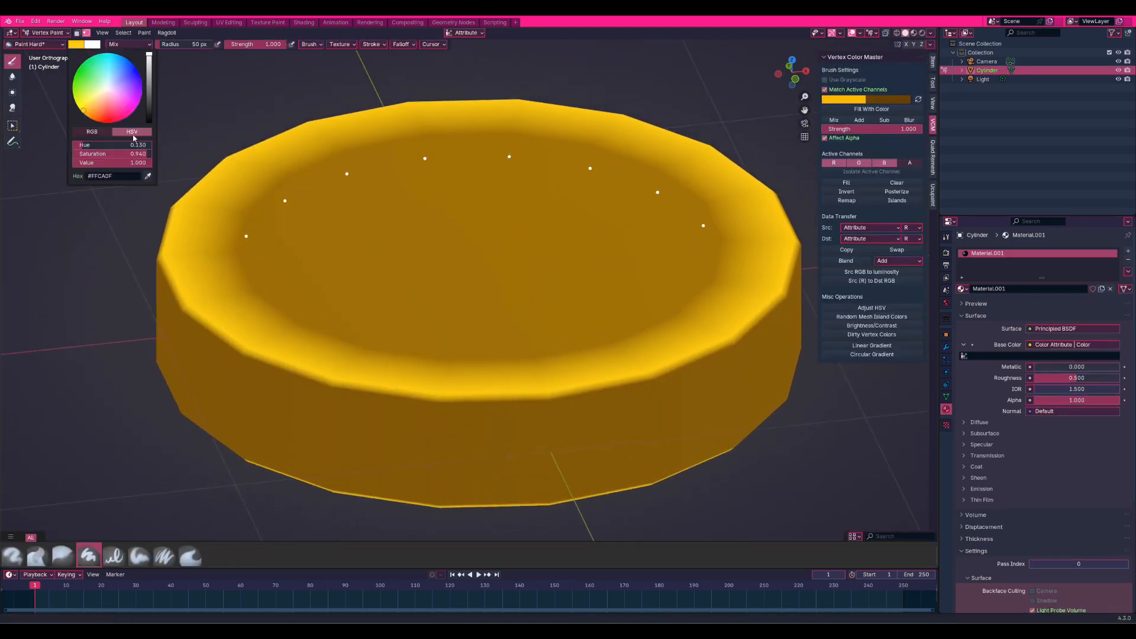
left_click(146, 176)
left_click(897, 96)
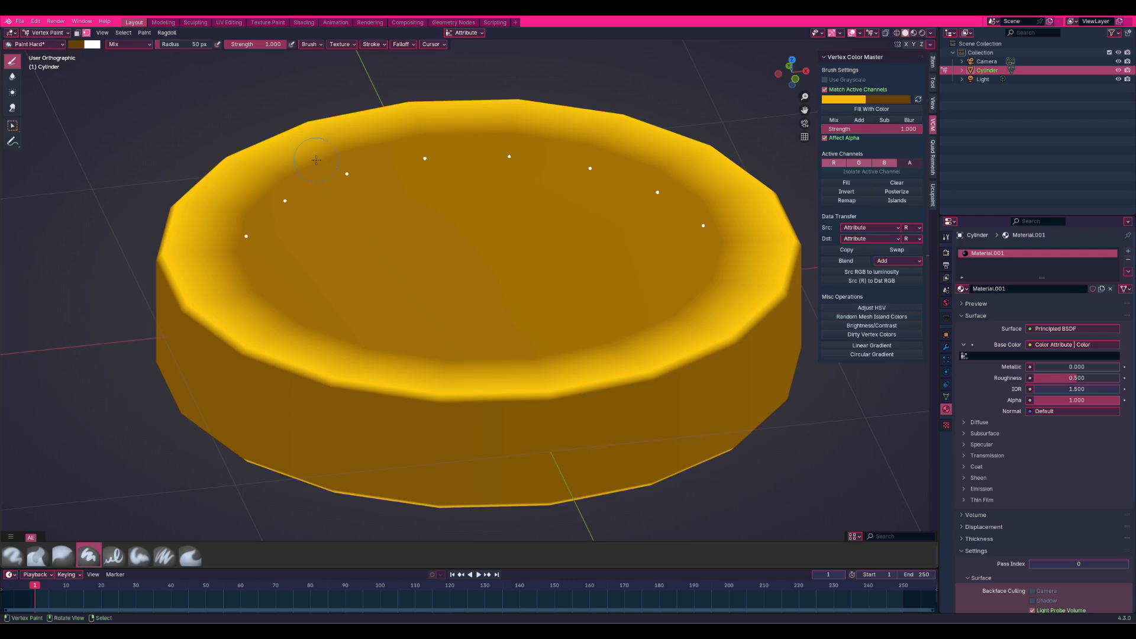
key("ctrl+x")
Return the disc to Object Mode and inspect its painted top face
scroll(418, 195, "down", 4)
key("Tab")
mouse_move(421, 193)
middle_mouse_down()
mouse_move(439, 253)
mouse_move(445, 225)
middle_mouse_up()
left_click(45, 33)
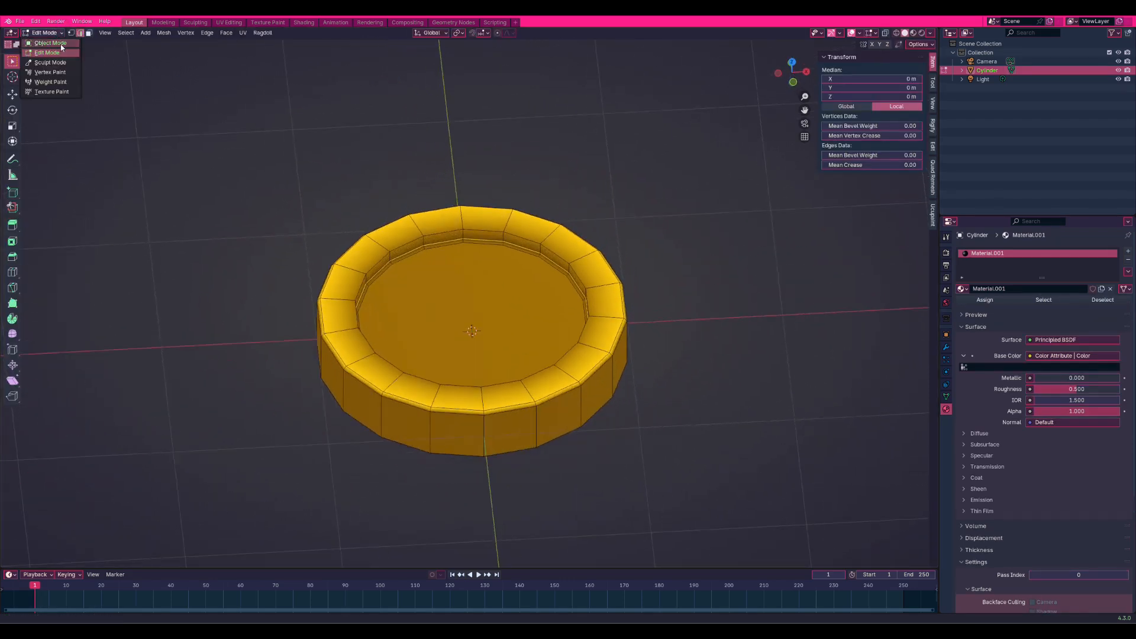
left_click(44, 42)
middle_click_drag(513, 200, 553, 252)
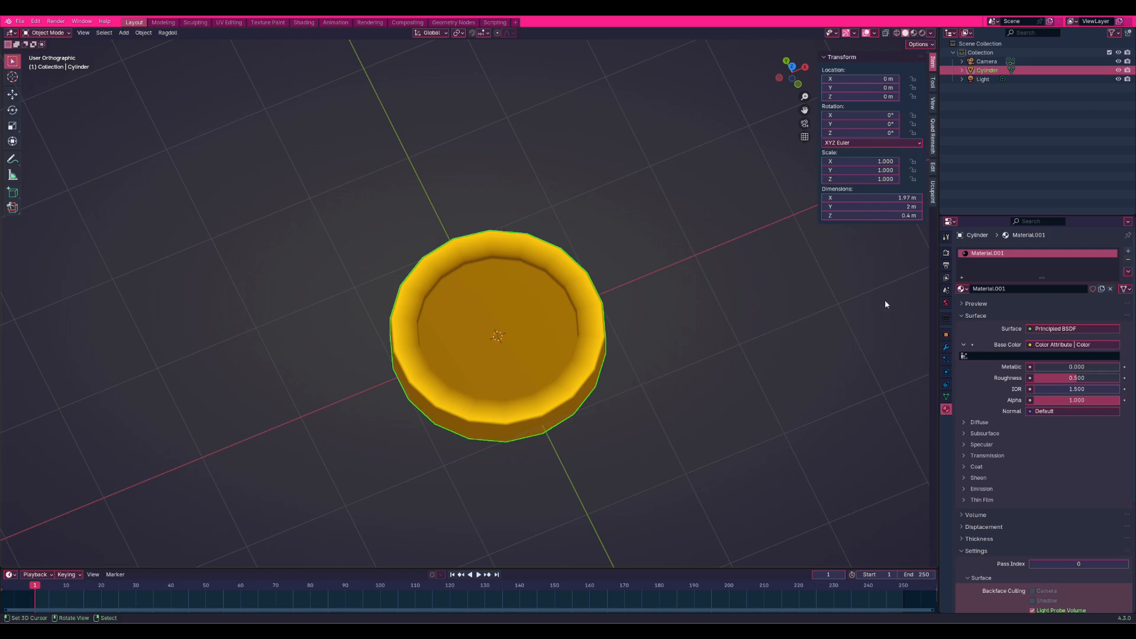
Enable the Transparent film option in the render settings and try lowering the film's filter size
left_click(947, 253)
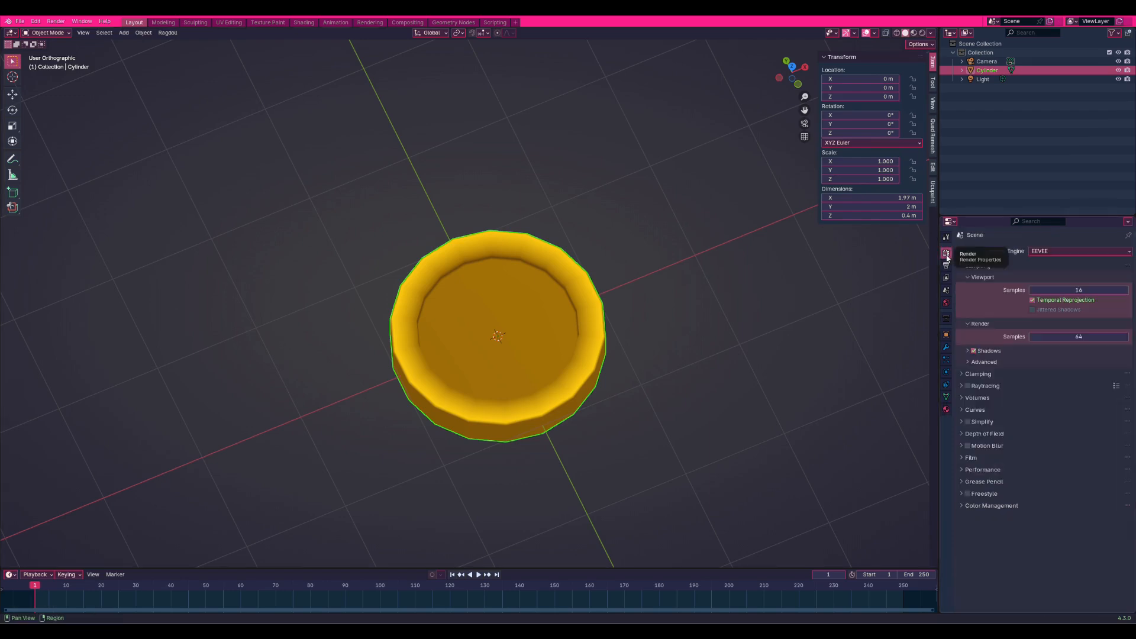
left_click(961, 457)
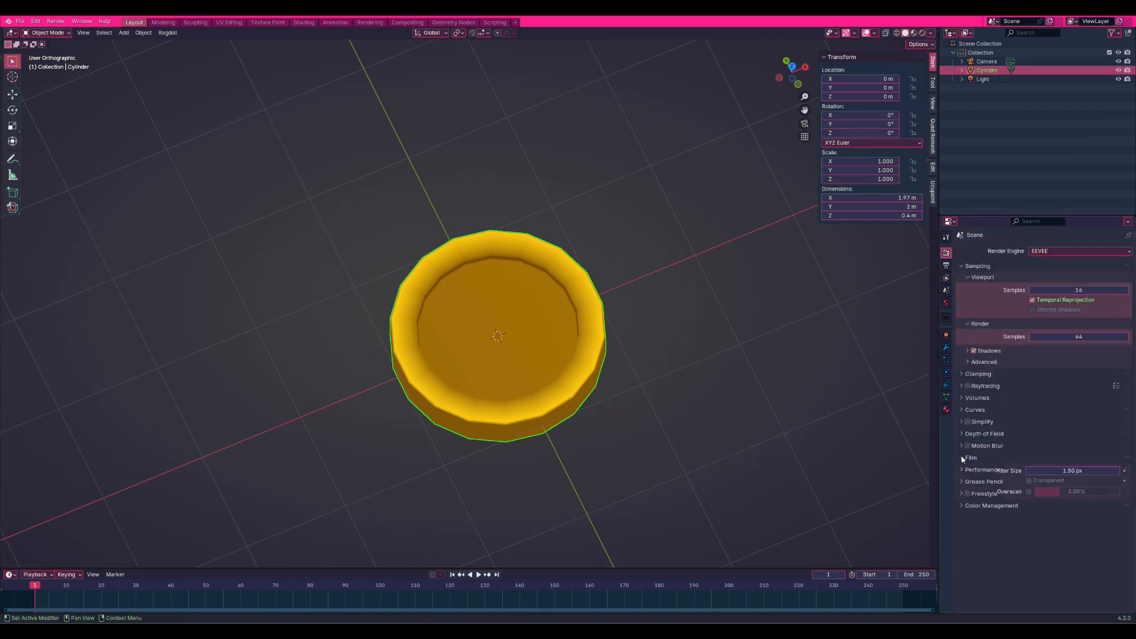
left_click(1028, 480)
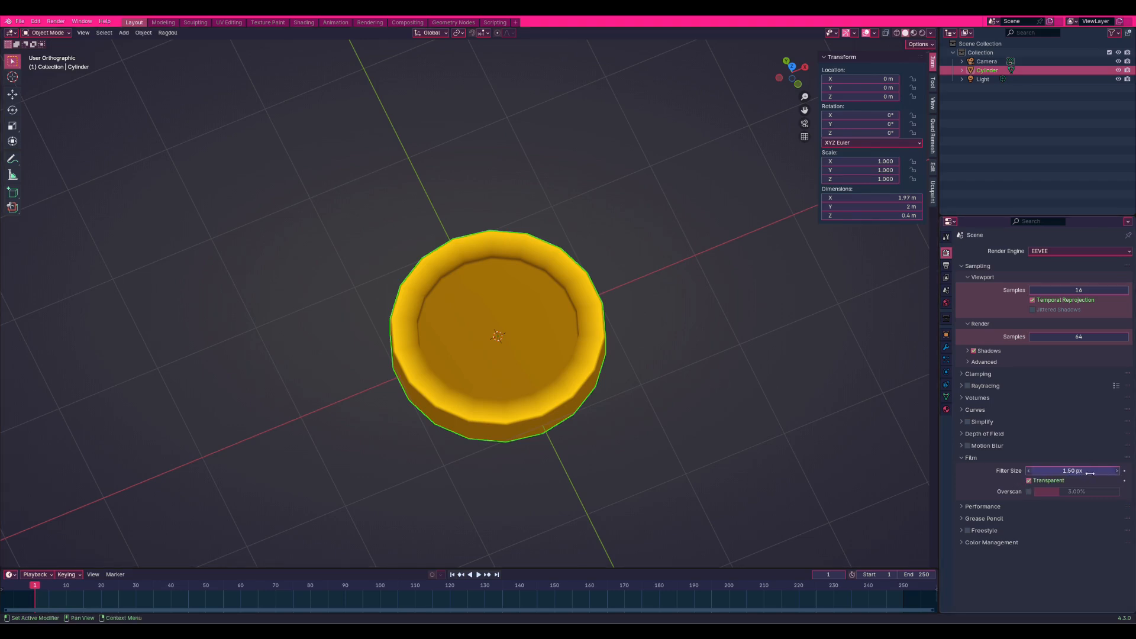
left_click_drag(1099, 471, 1042, 470)
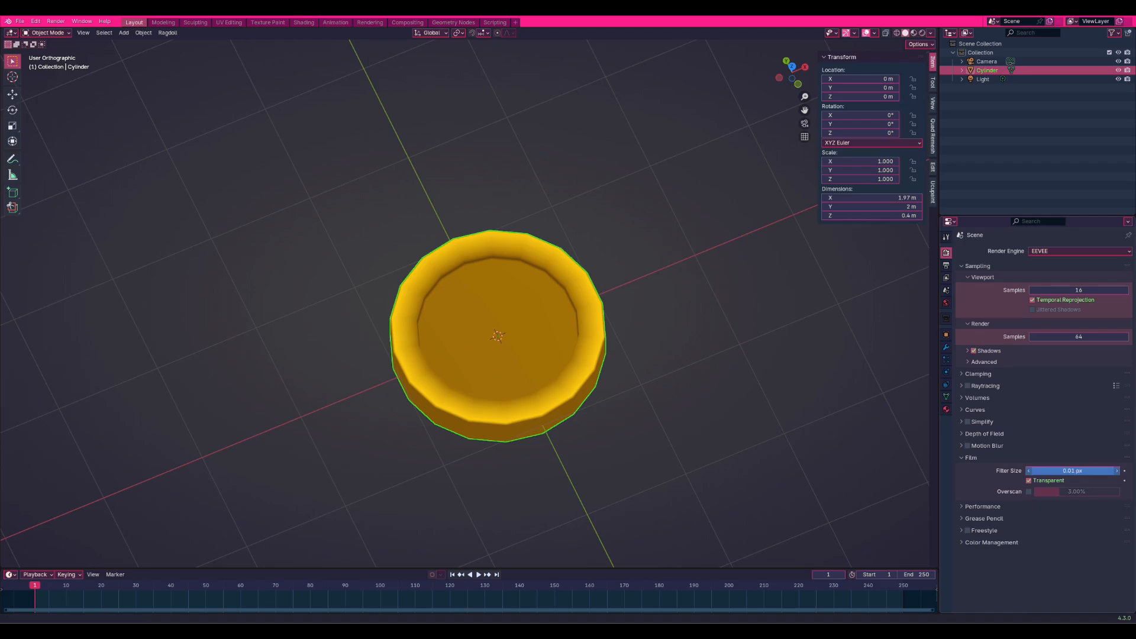
View the disc through the camera, render a test image and close the render result
key("KP_0")
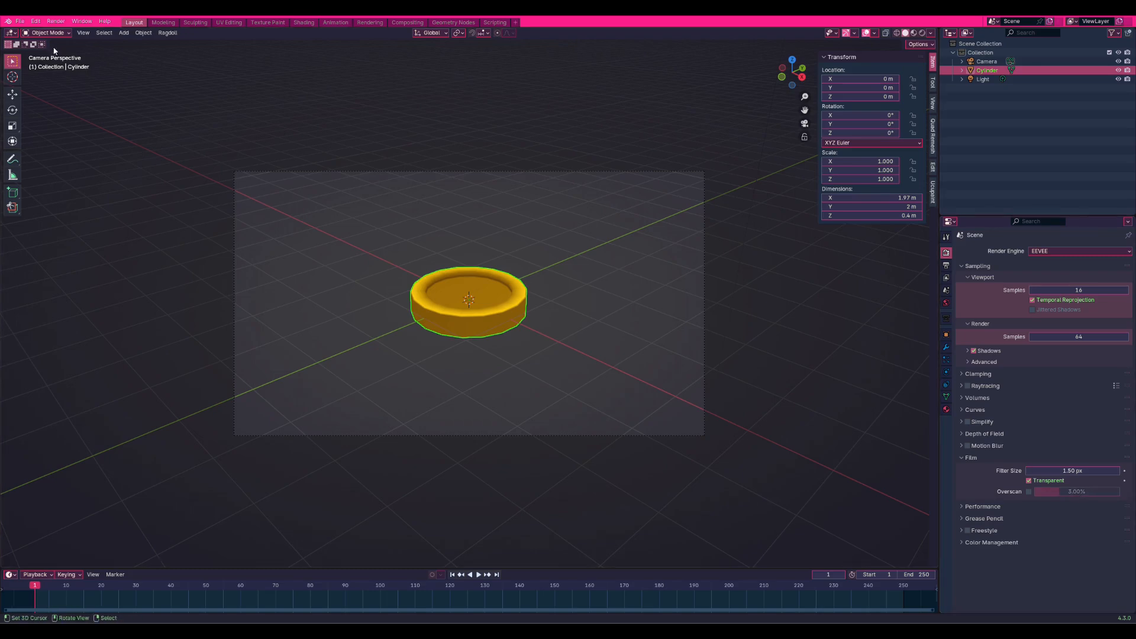
left_click(56, 20)
left_click(65, 30)
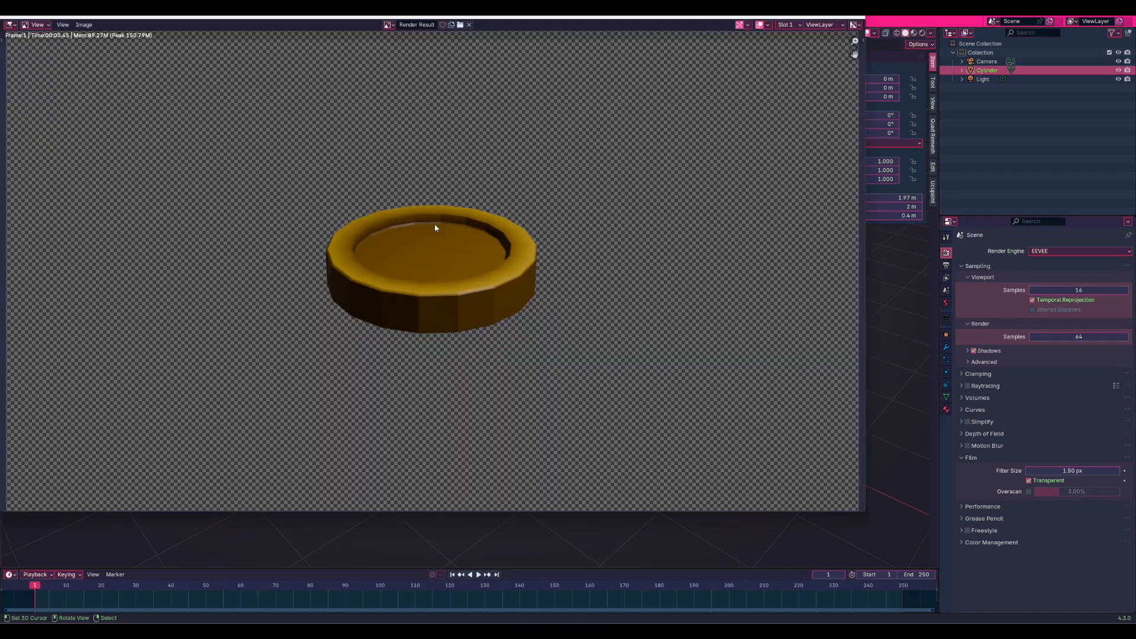
key("Escape")
Set the output resolution to 50 px in both X and Y
left_click(946, 265)
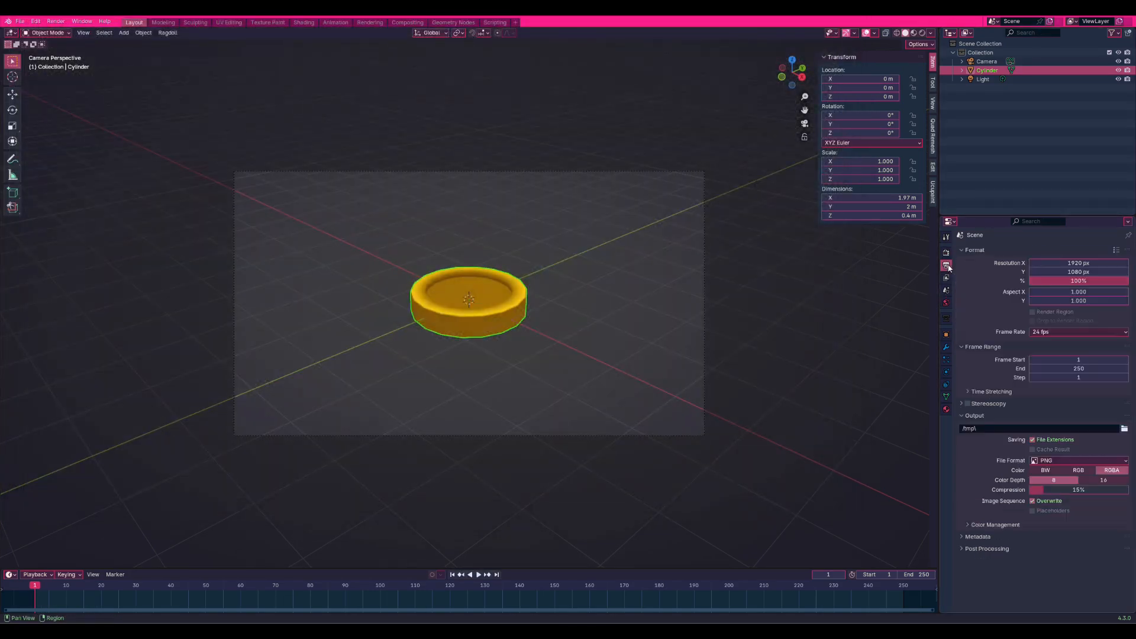
left_click_drag(1053, 263, 960, 280)
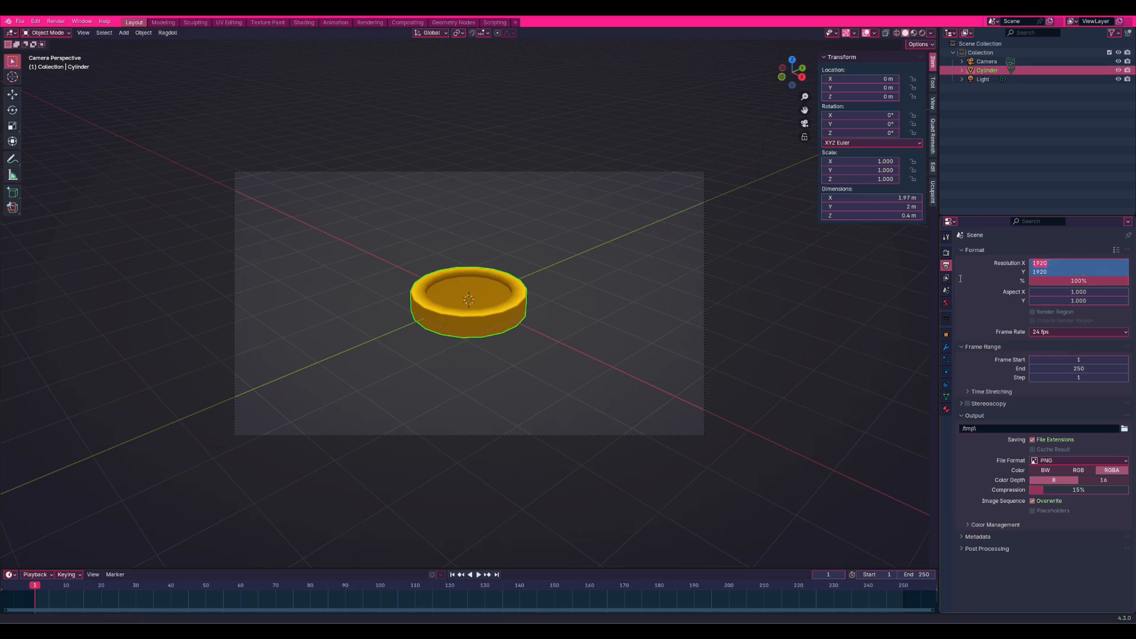
type("50")
key("Return")
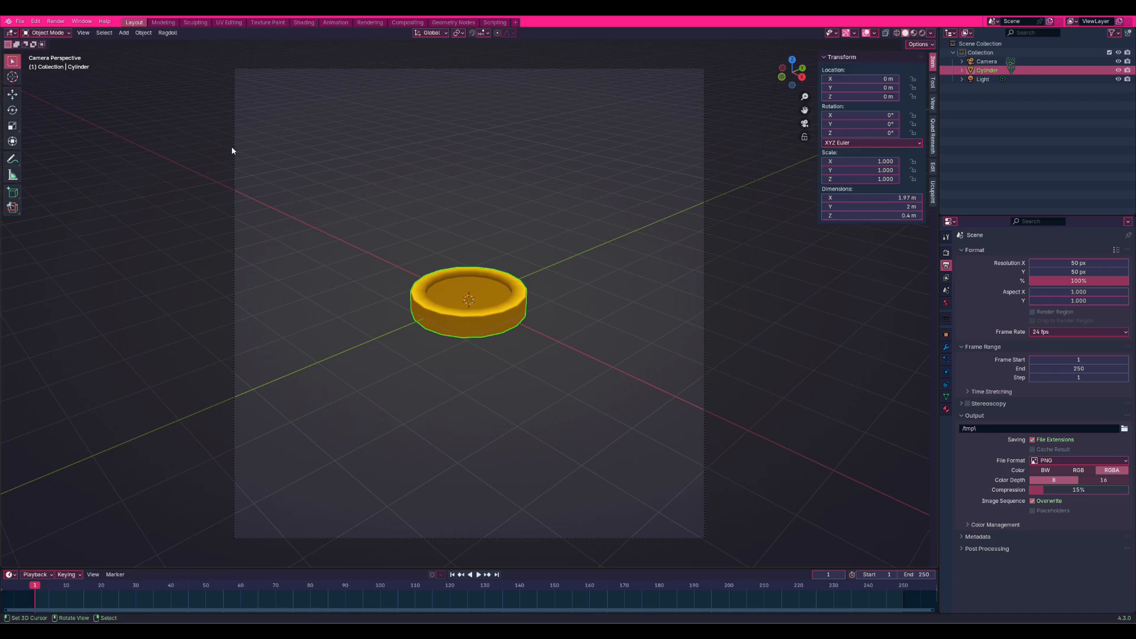
Render a test image at the low resolution, zoom in on its pixels and close the render result
left_click(55, 21)
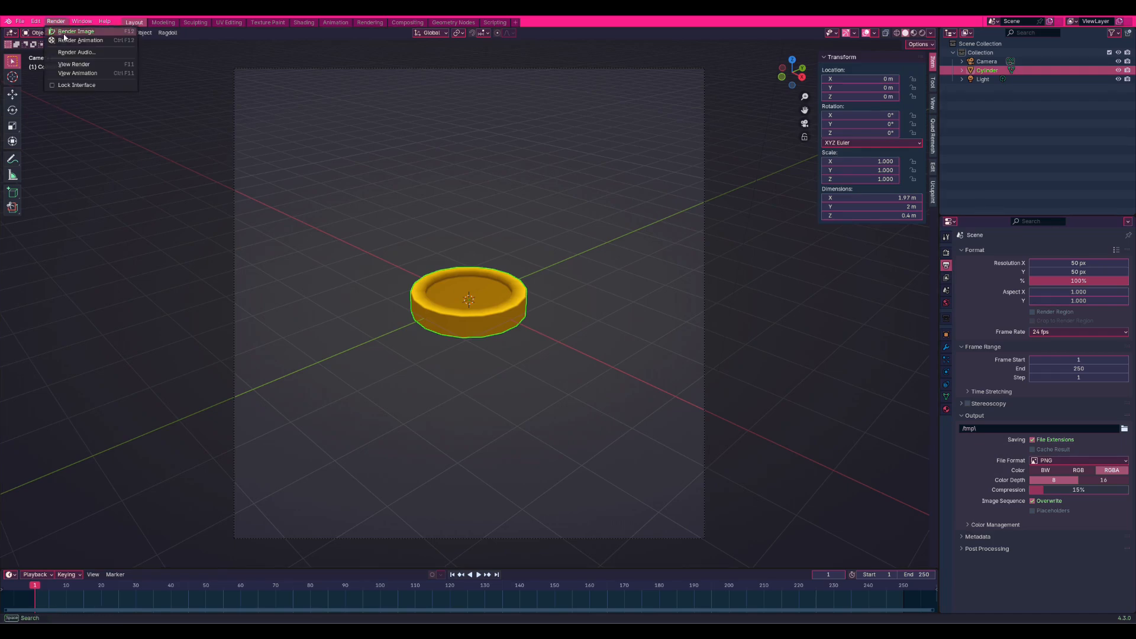
left_click(65, 31)
left_click(115, 16)
scroll(580, 329, "up", 16)
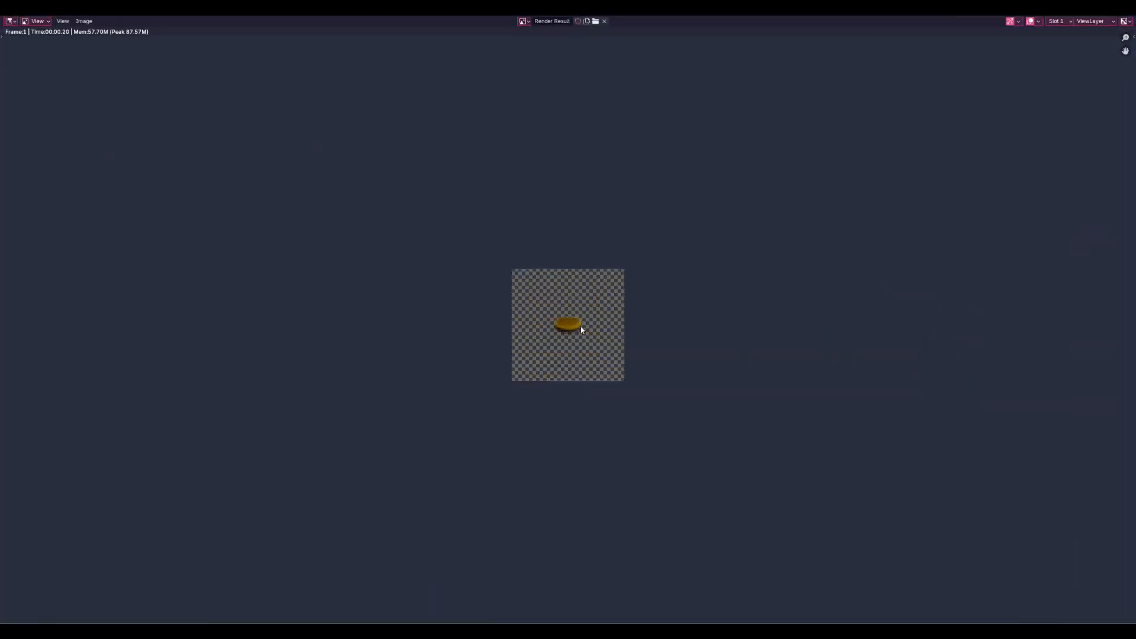
scroll(581, 329, "down", 2)
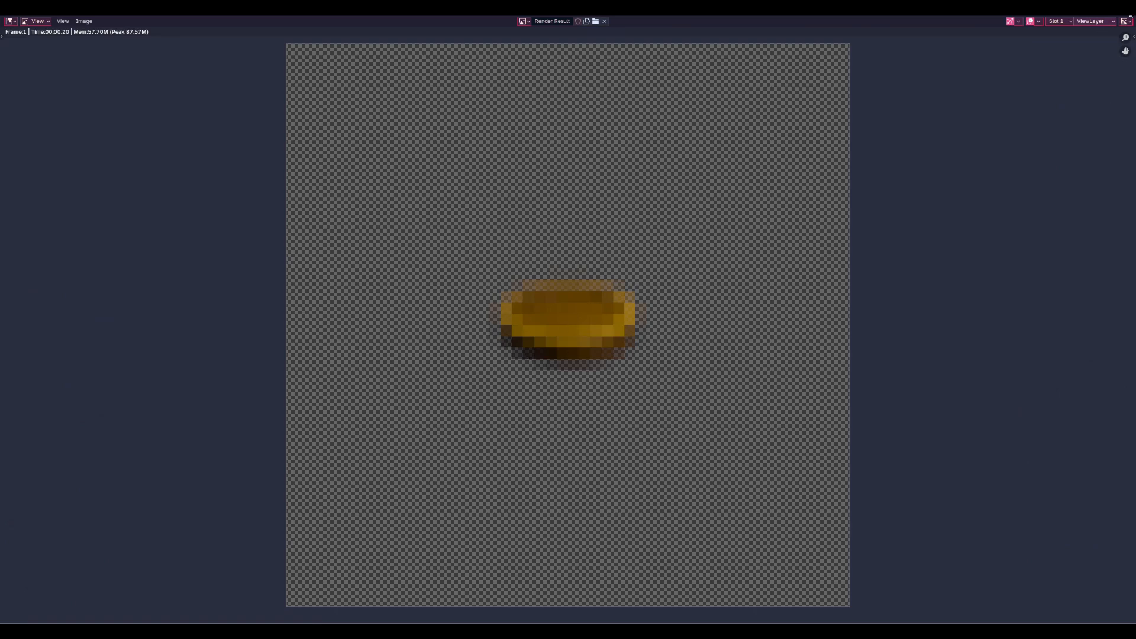
key("Escape")
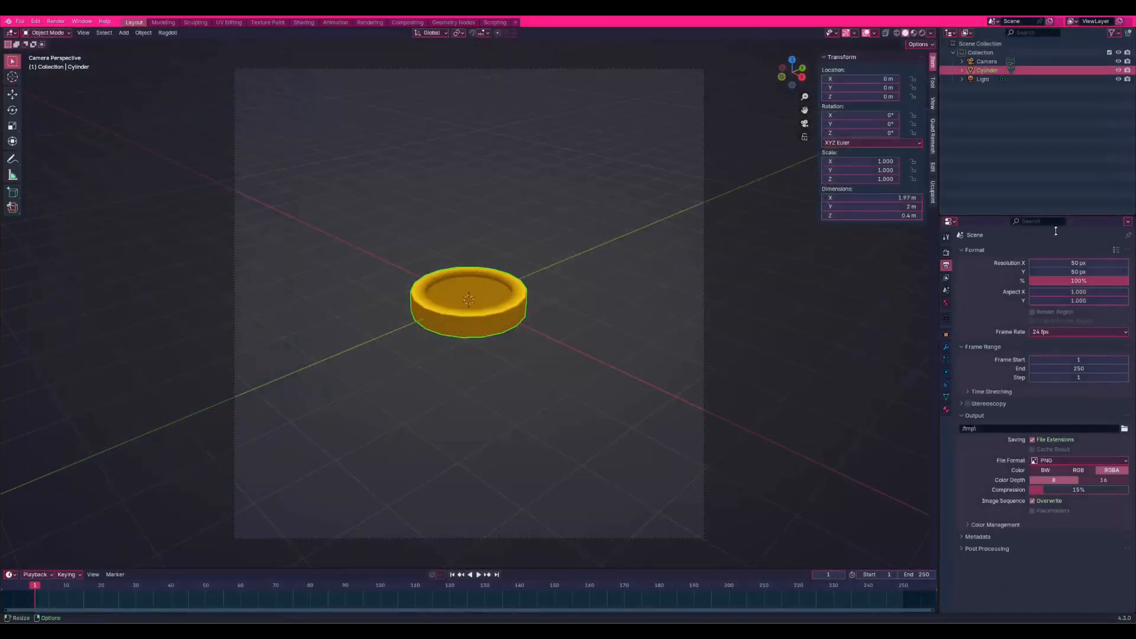
Set the film filter size to 0.01 px, render the disc again and close the result after checking its pixel edges
left_click(946, 253)
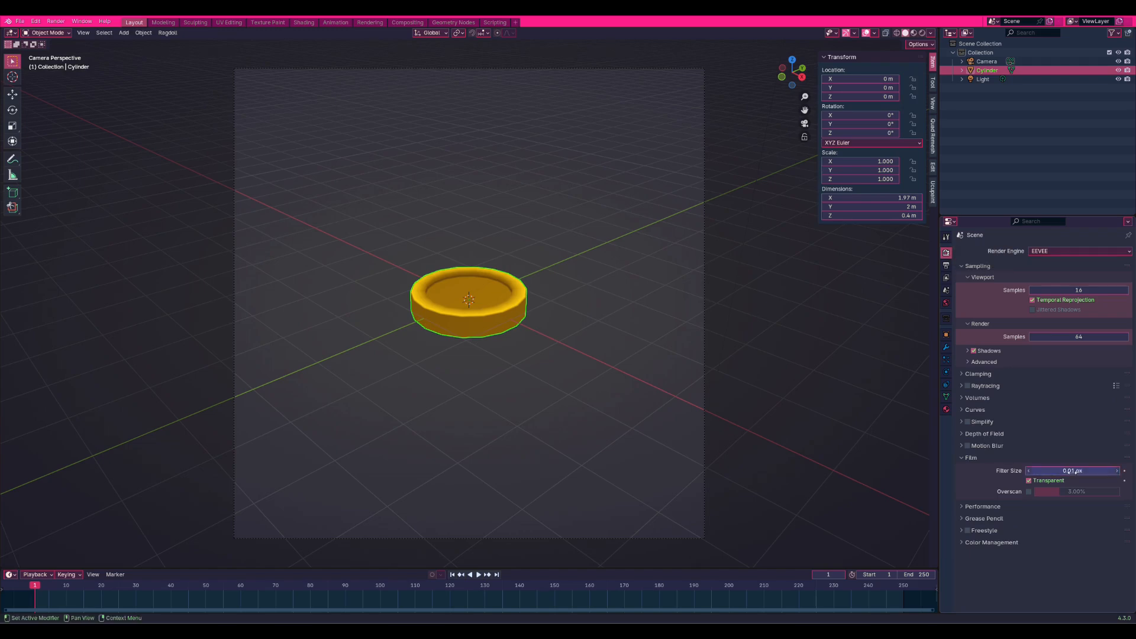
left_click(55, 20)
left_click(63, 32)
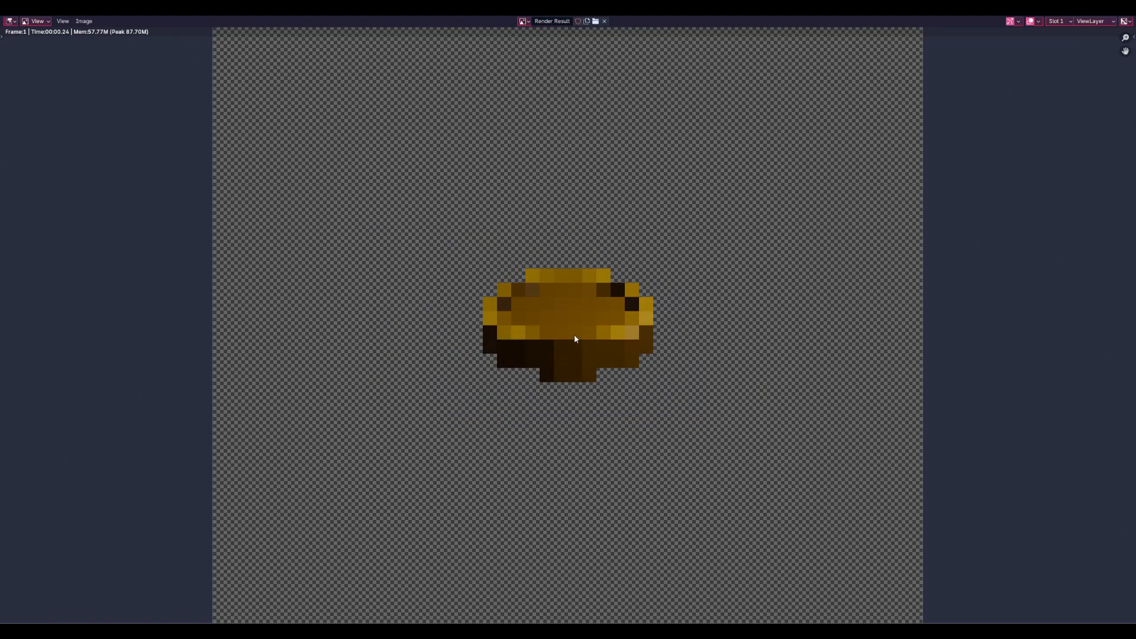
scroll(574, 338, "down", 3)
key("Escape")
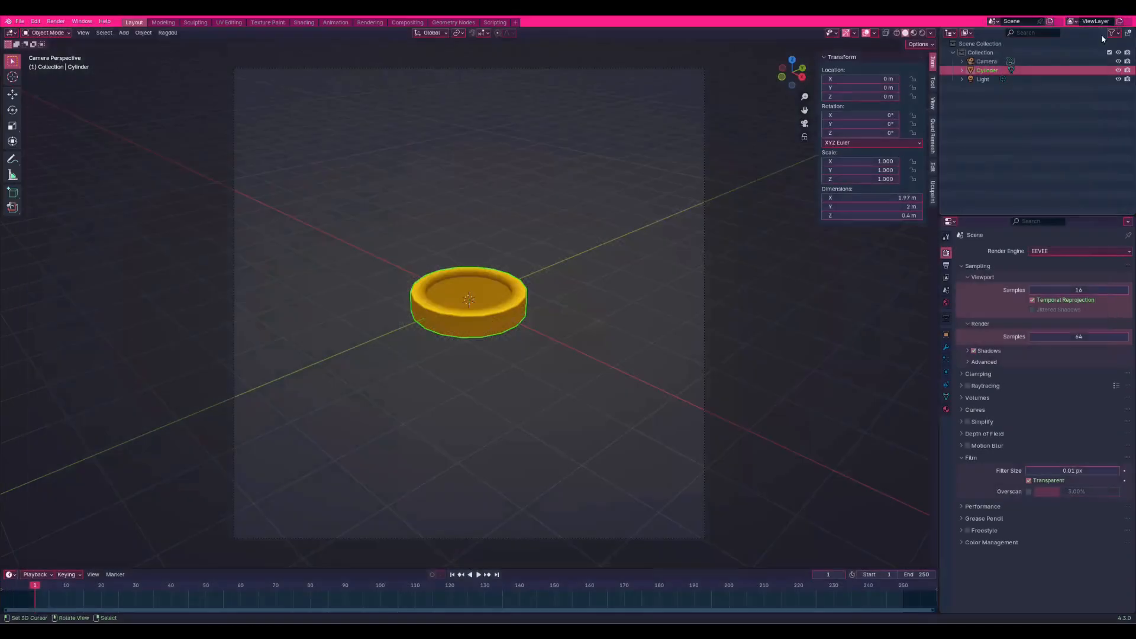
Show the viewport in rendered shading with scene lights and scene world off, and lower the studio light strength to its minimum
left_click(924, 34)
left_click(931, 33)
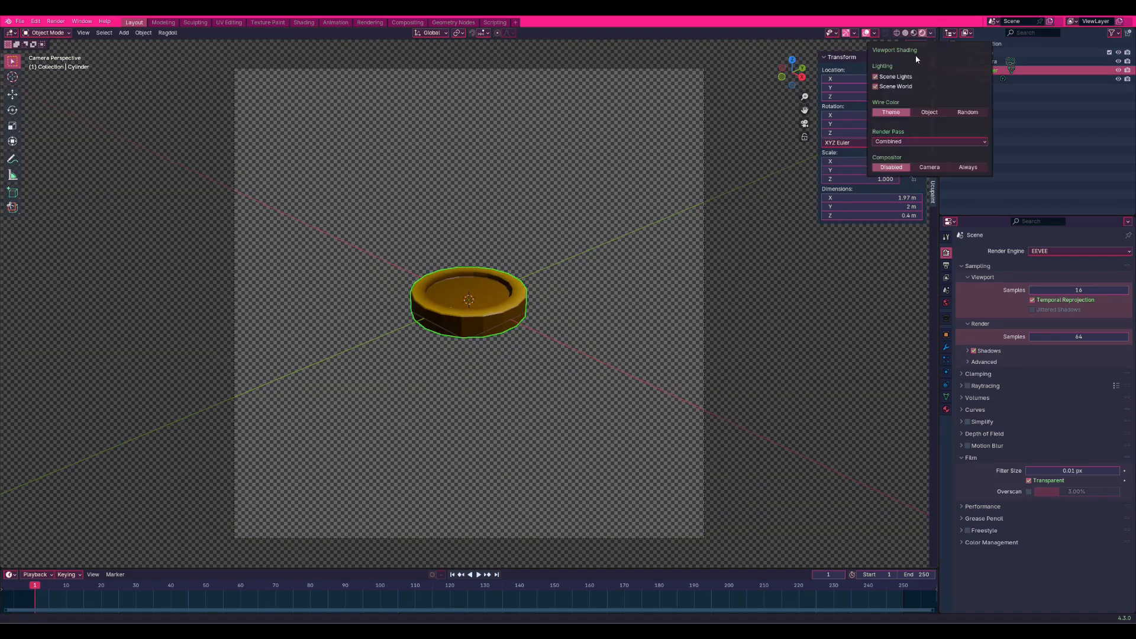
left_click(876, 78)
left_click(876, 87)
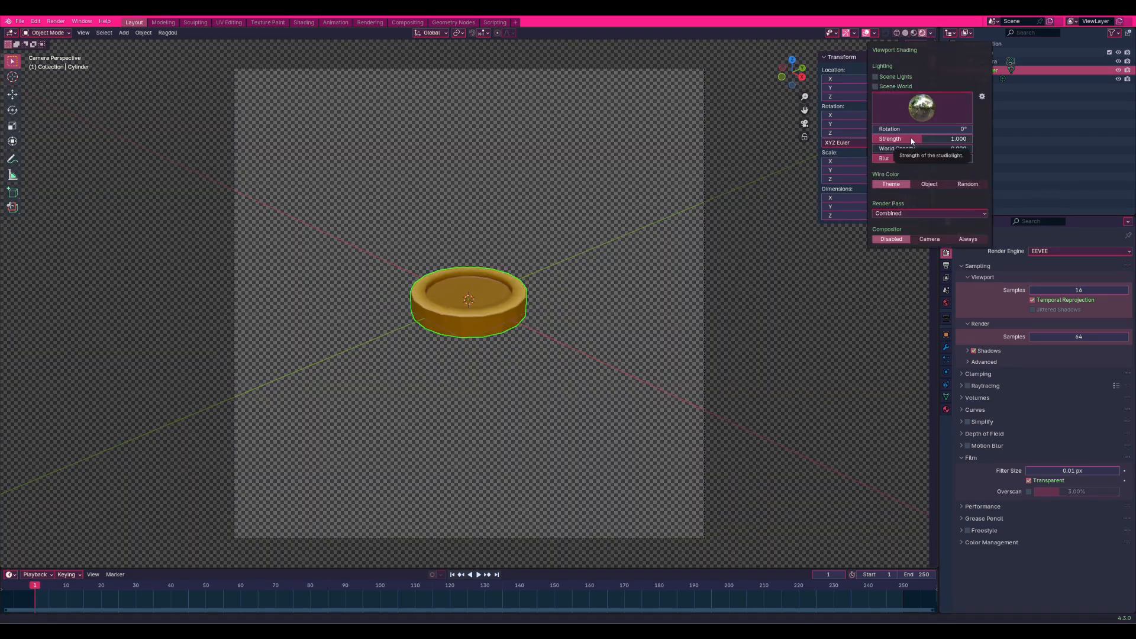
mouse_move(912, 139)
left_mouse_down()
mouse_move(862, 140)
mouse_move(873, 140)
left_mouse_up()
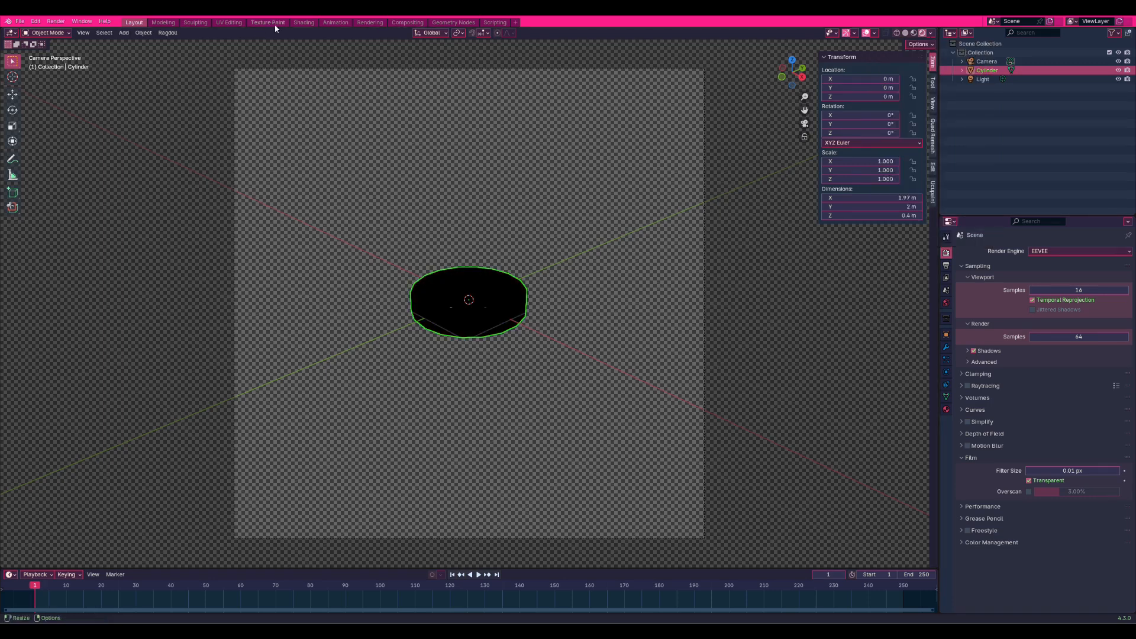
In the Shading workspace, assign the "Attribute" color layer to the material's Color Attribute node
left_click(304, 22)
middle_click_drag(434, 454, 473, 493)
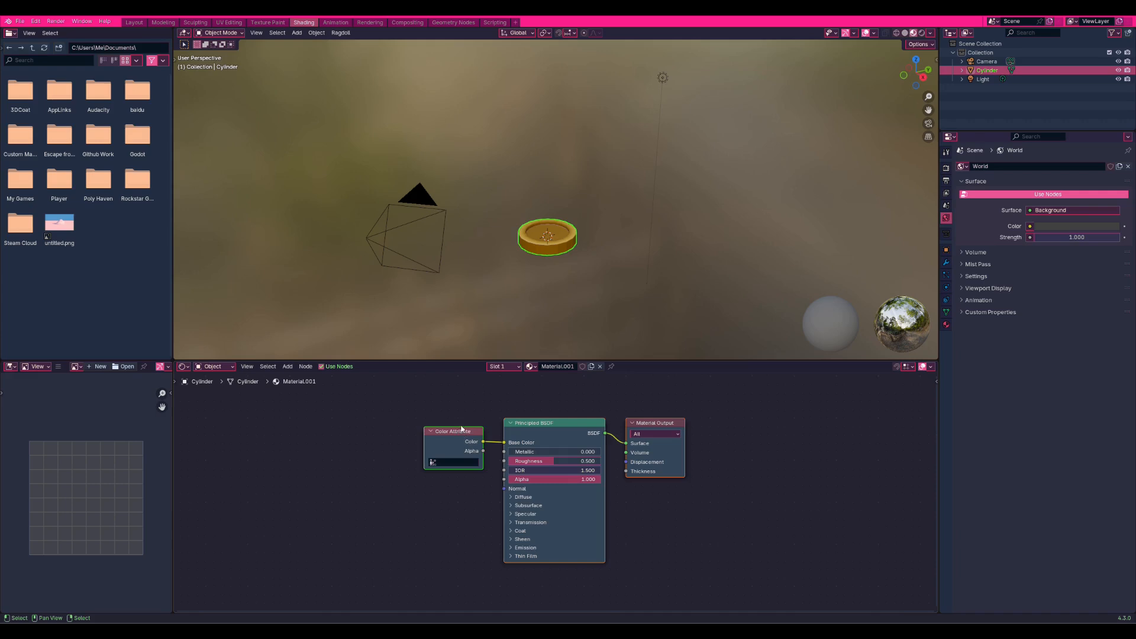
left_click(463, 422)
left_click(433, 462)
left_click(441, 475)
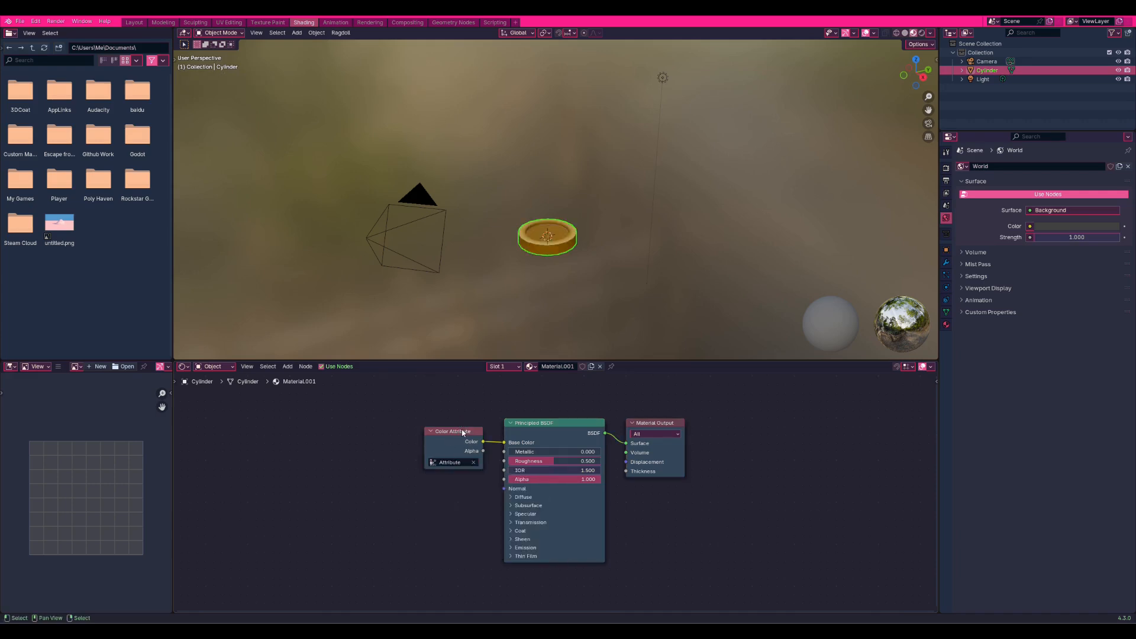
Connect the Color Attribute's color output to the Principled BSDF's emission color and set the emission strength to 1
left_click_drag(463, 432, 335, 424)
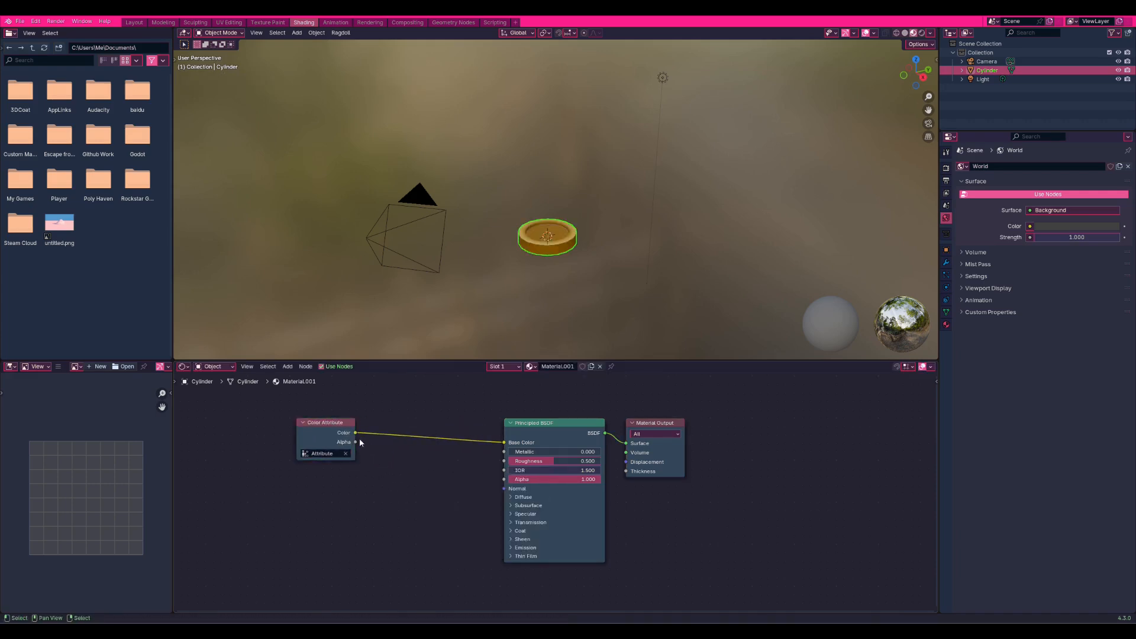
left_click(506, 547)
left_click_drag(356, 432, 500, 559)
left_click(566, 567)
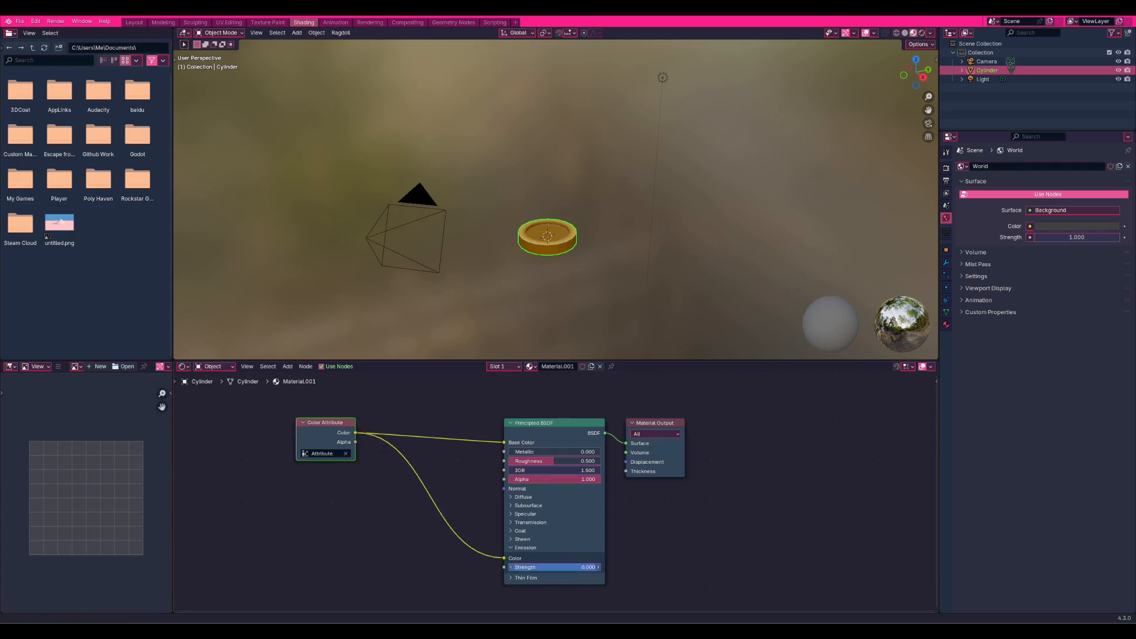
type("1")
key("Return")
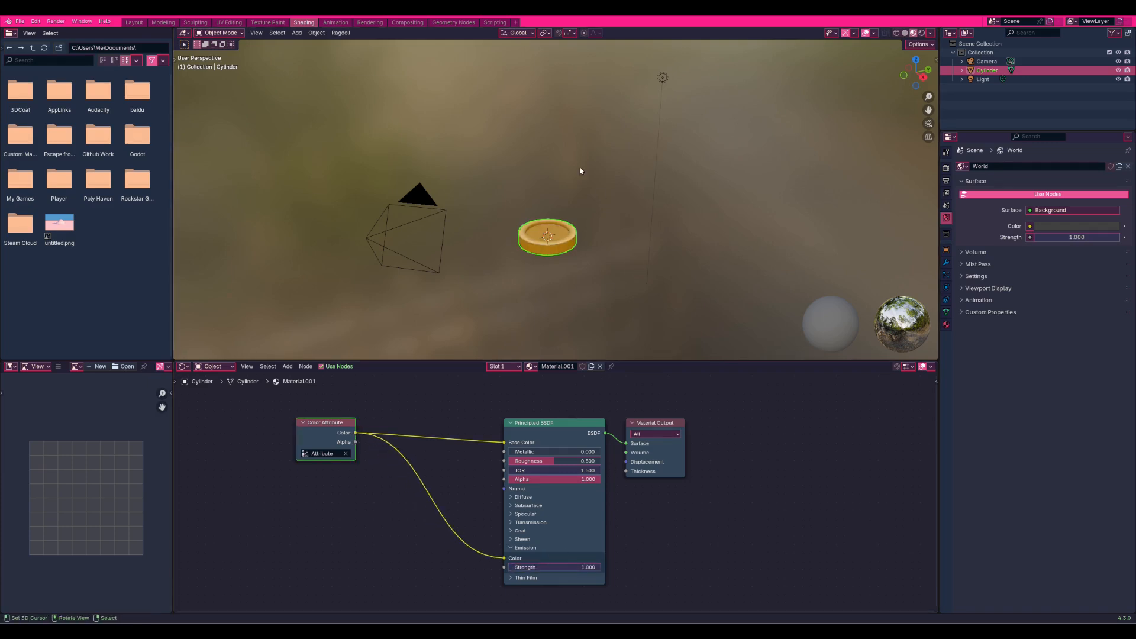
Return to the Layout workspace and set the color management view transform to Standard
left_click(141, 24)
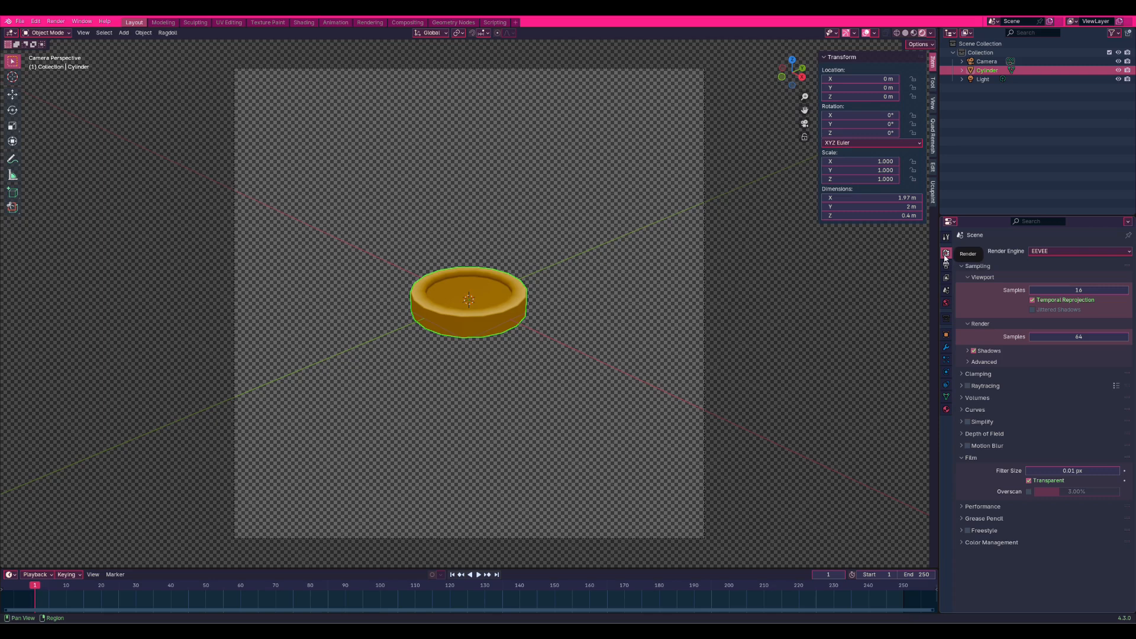
left_click(962, 542)
scroll(975, 546, "down", 2)
left_click(1045, 529)
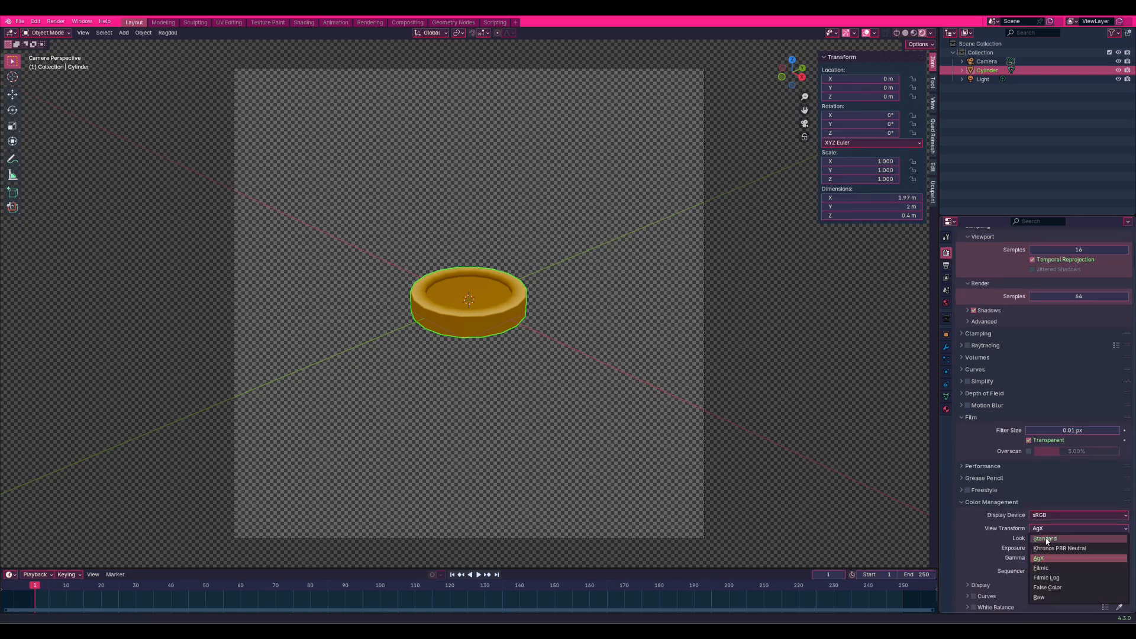
left_click(1046, 540)
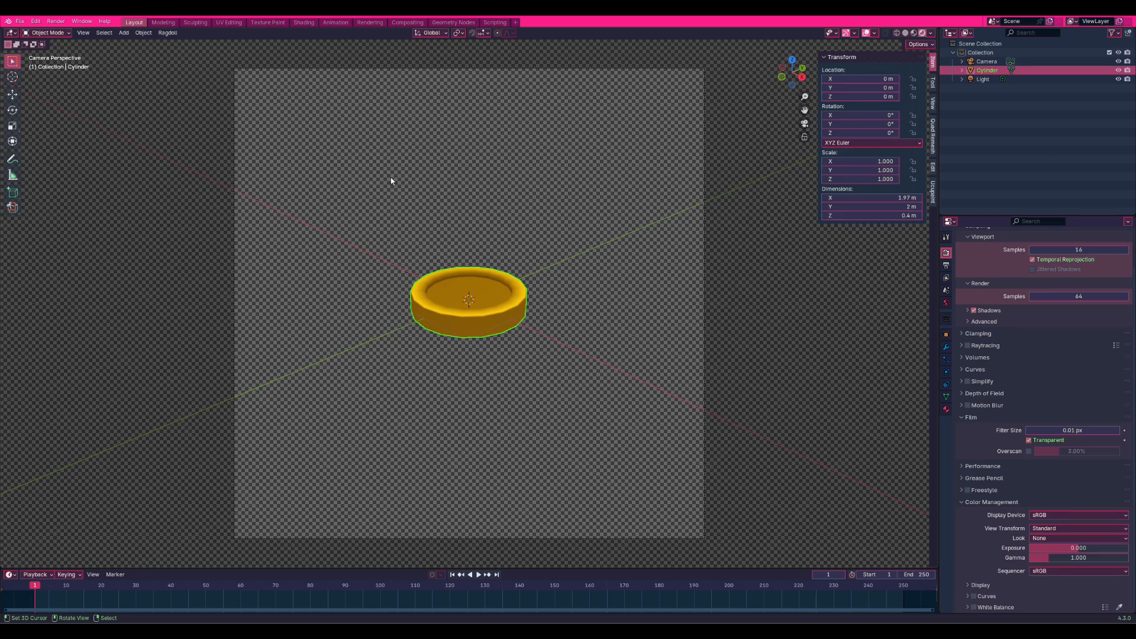
Render the glowing disc, examine the pixelated result up close and close the render
left_click(55, 21)
left_click(100, 32)
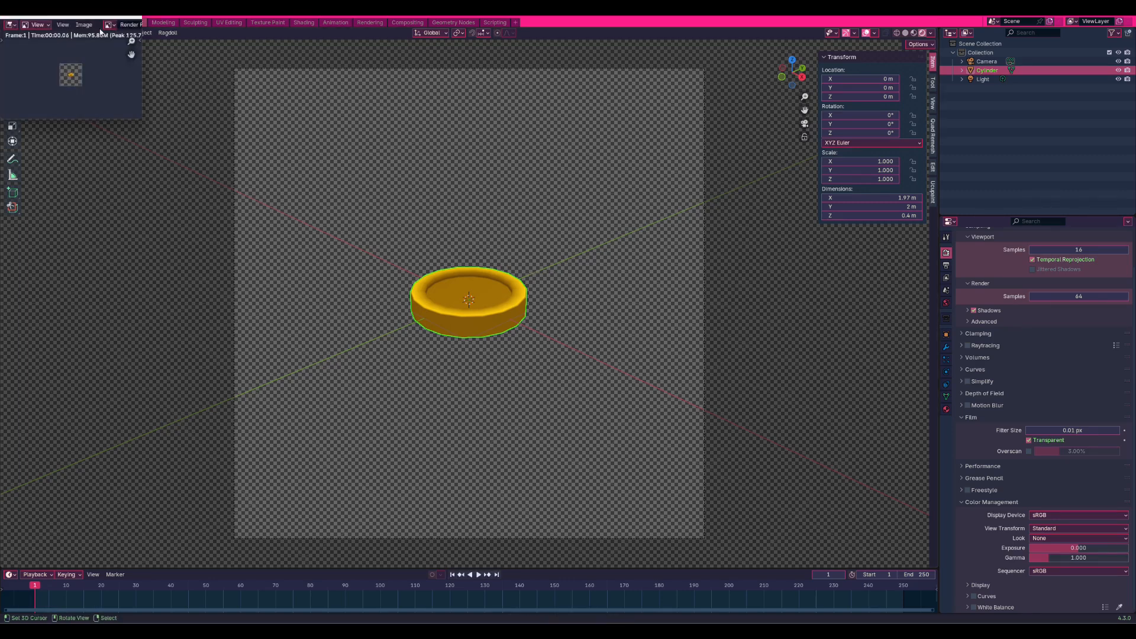
left_click(113, 14)
scroll(594, 330, "up", 15)
scroll(587, 329, "down", 4)
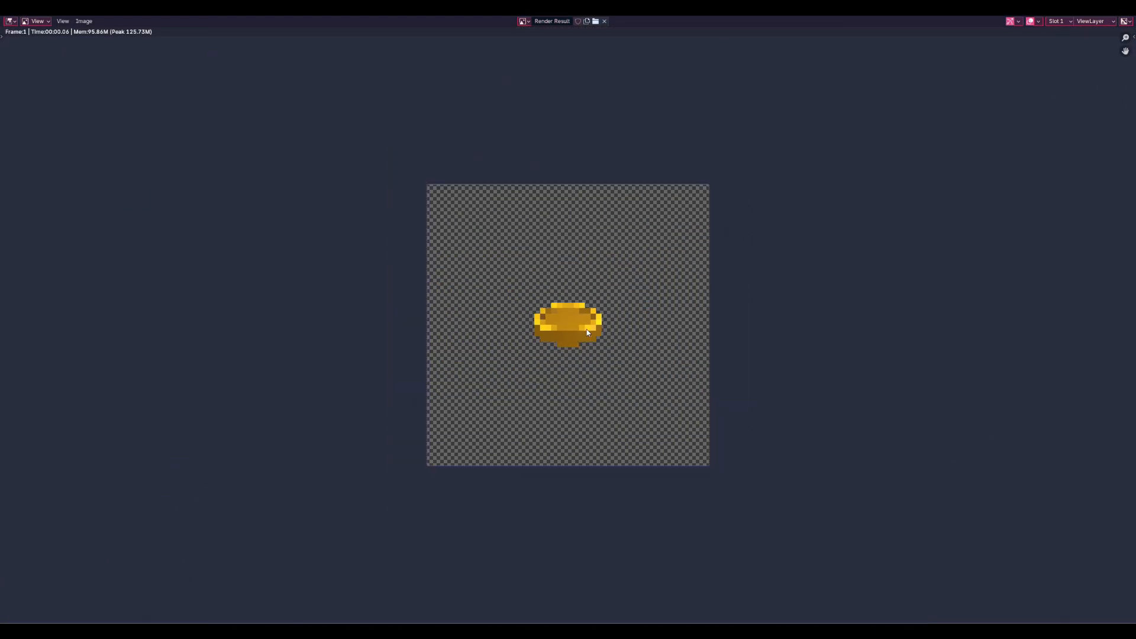
scroll(587, 333, "up", 1)
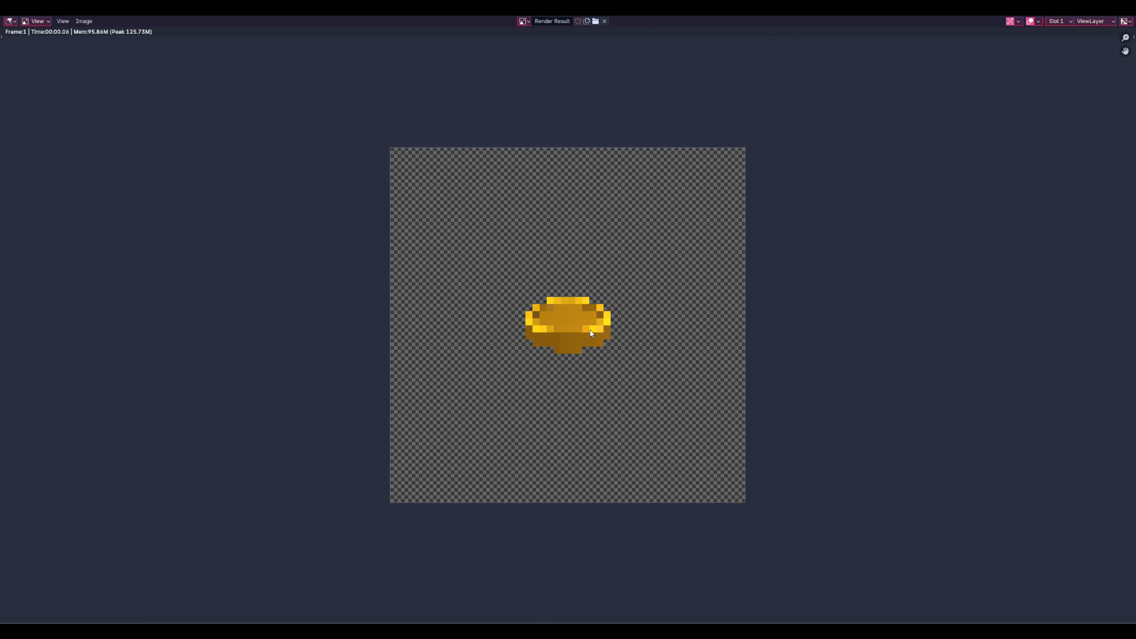
scroll(576, 327, "up", 2)
scroll(580, 346, "down", 2)
key("Escape")
Switch to the other Blender window containing the animated coin, then play and stop its animation
mouse_move(657, 631)
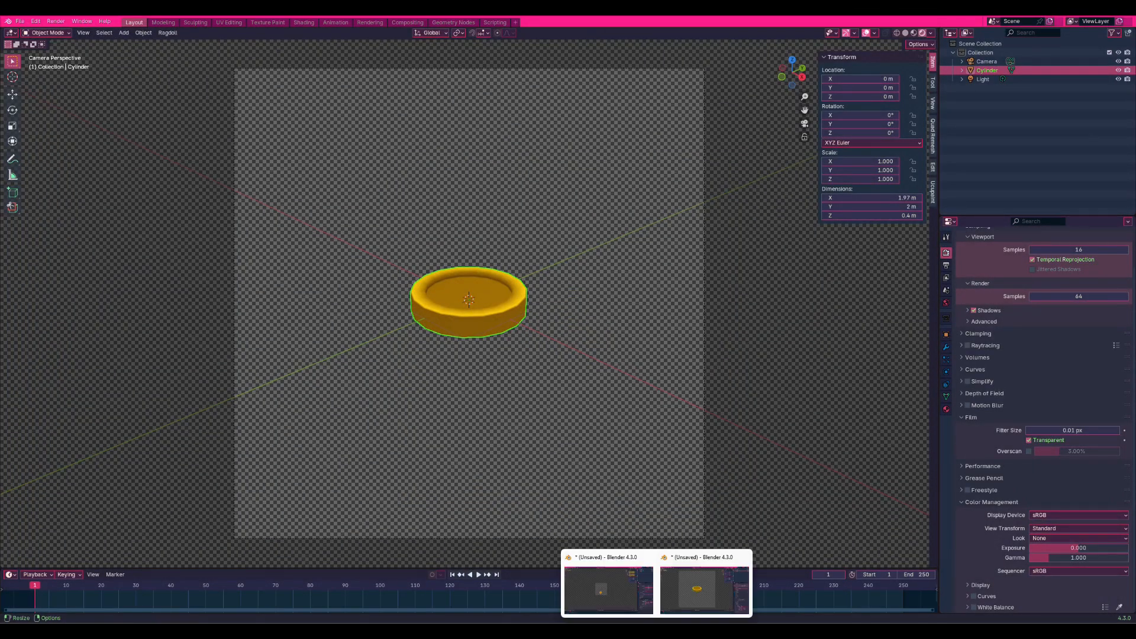
left_click(643, 605)
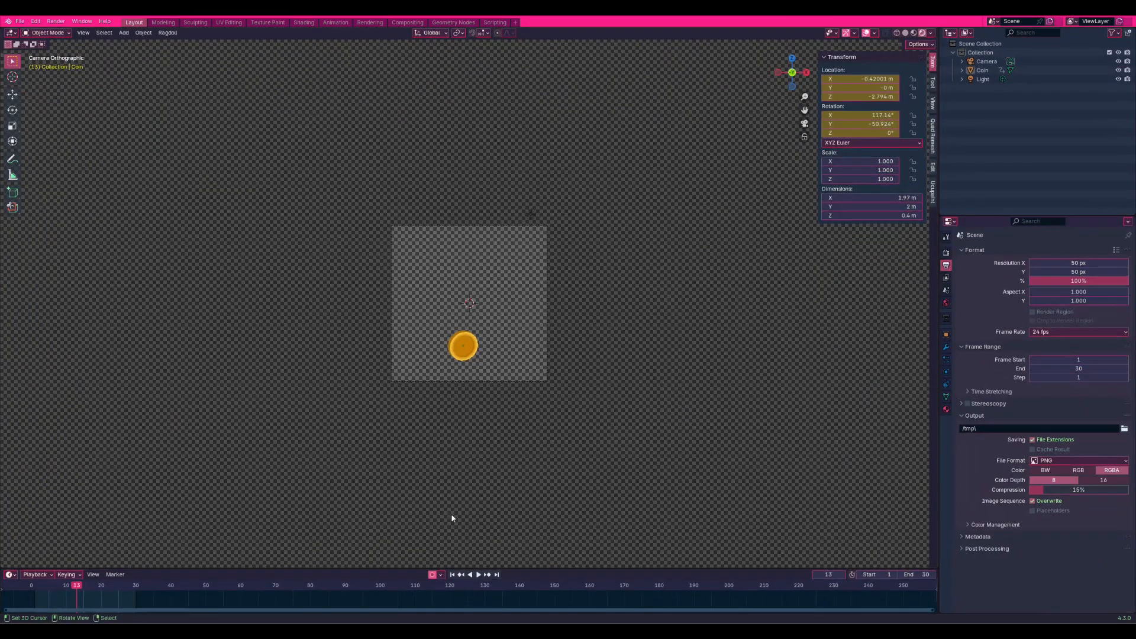
left_click(479, 575)
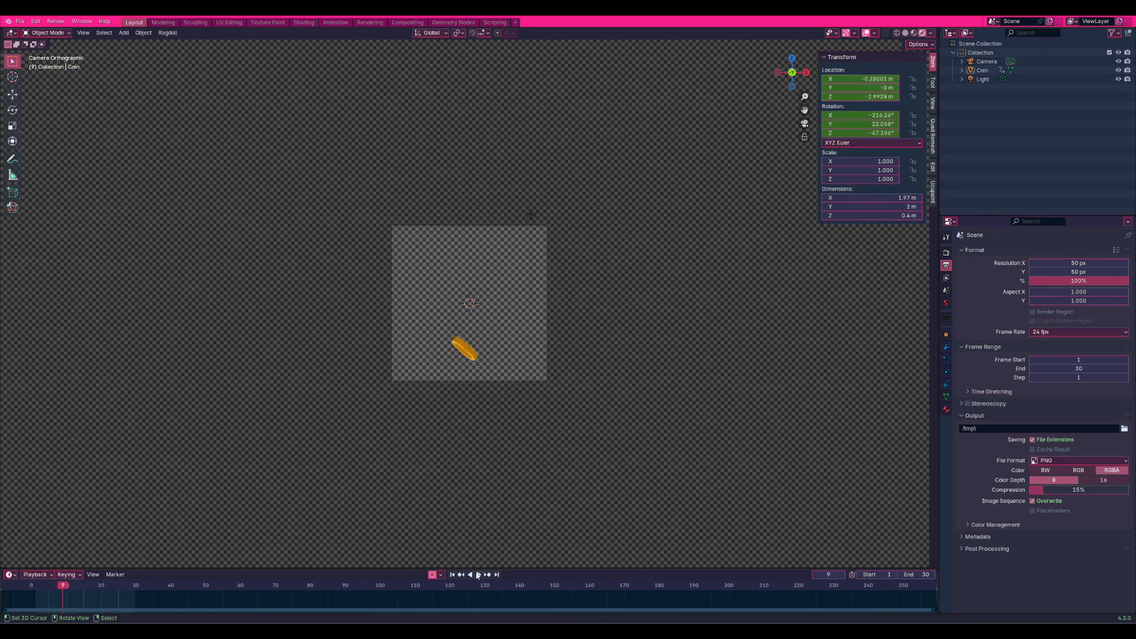
left_click(477, 575)
View the coin's rendered animation in the animation player and close it
left_click(55, 21)
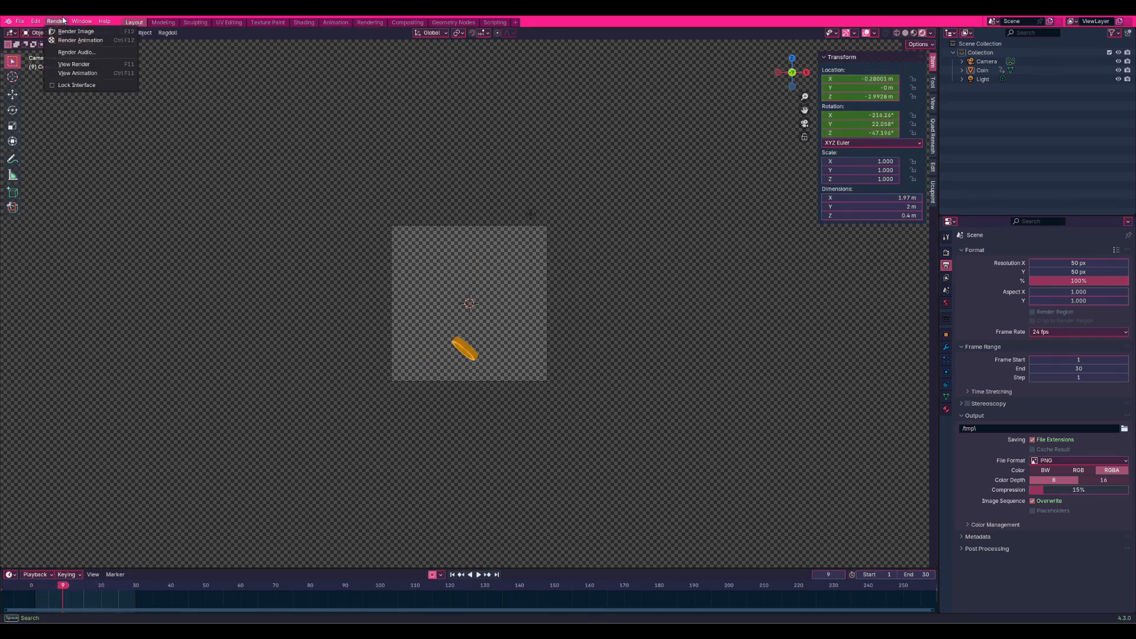
left_click(79, 73)
left_click(107, 523)
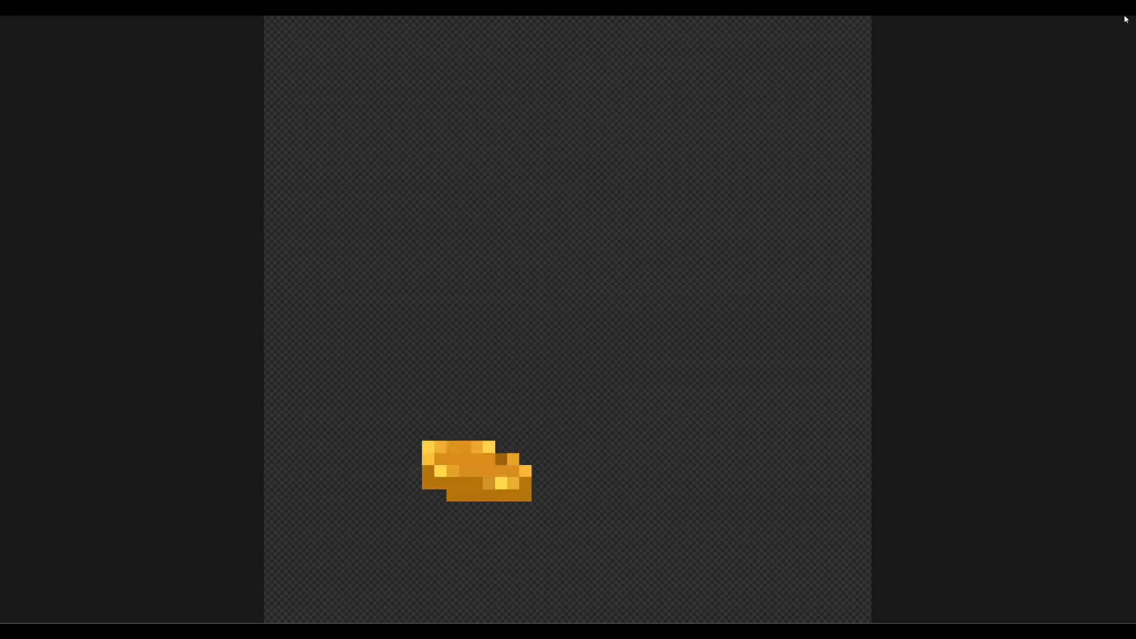
key("Escape")
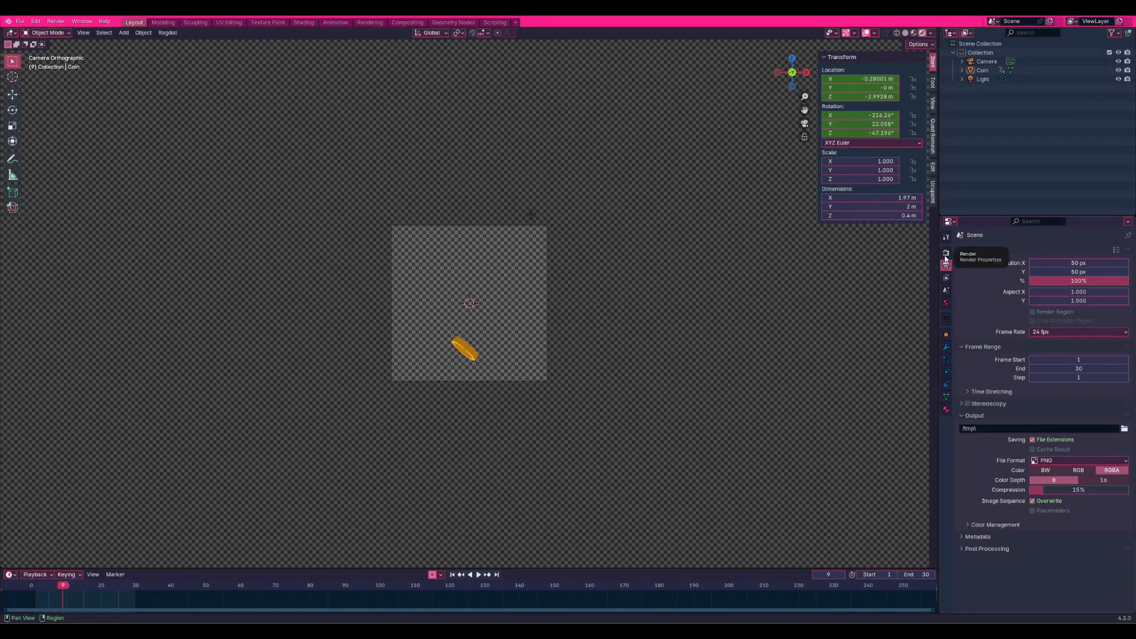
Open the output folder C:\tmp\ from the output settings and browse the rendered PNG frames
left_click(55, 22)
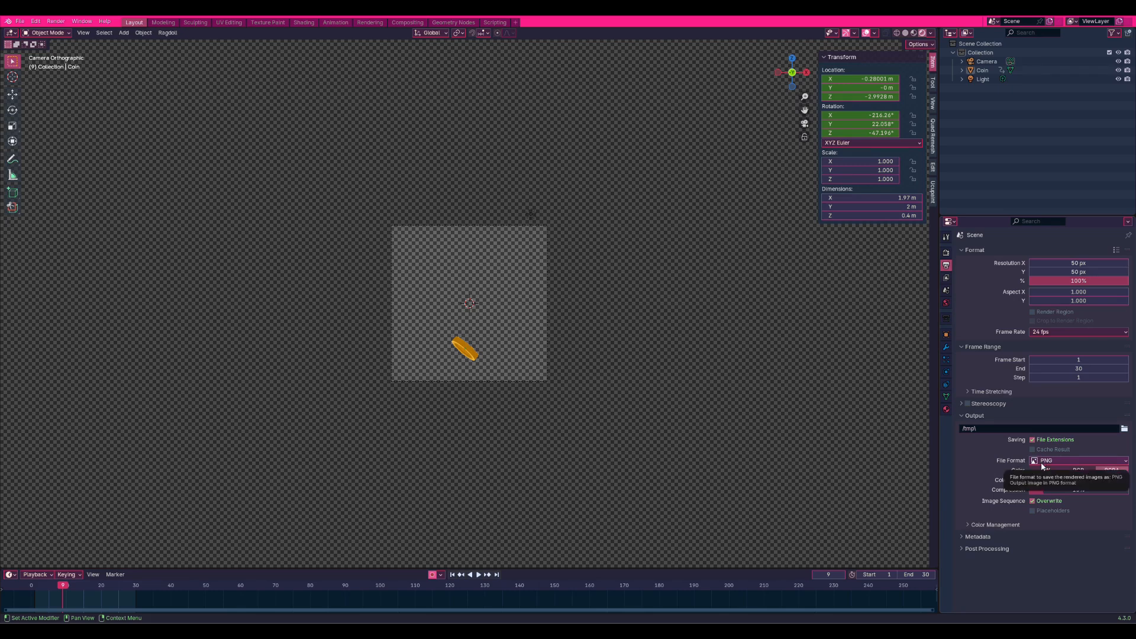
left_click(1125, 429)
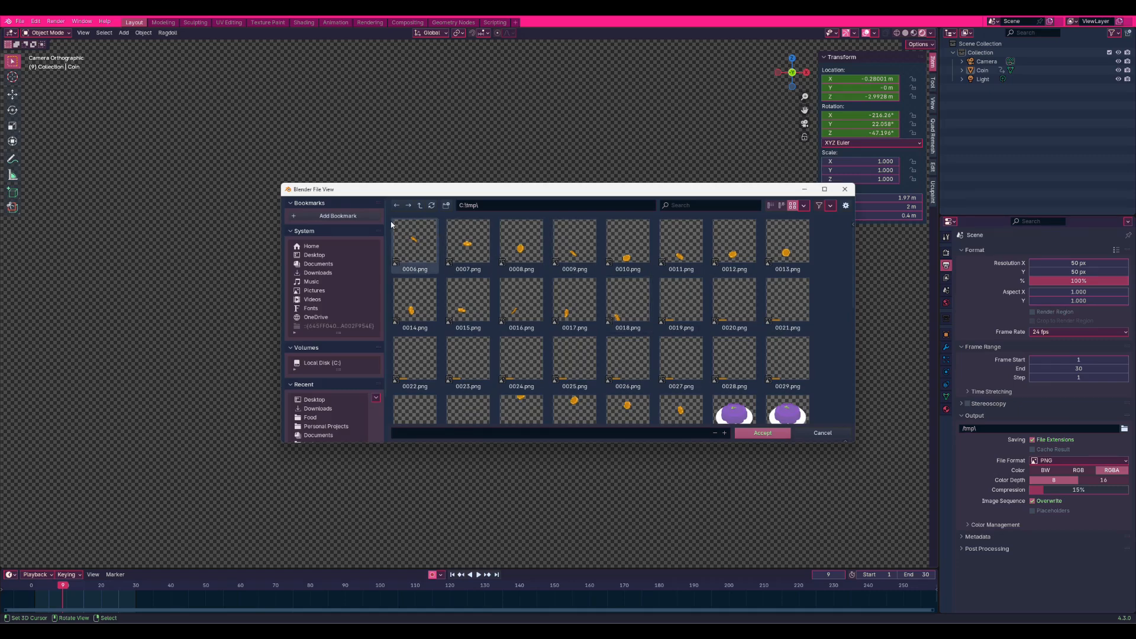
scroll(430, 249, "down", 6)
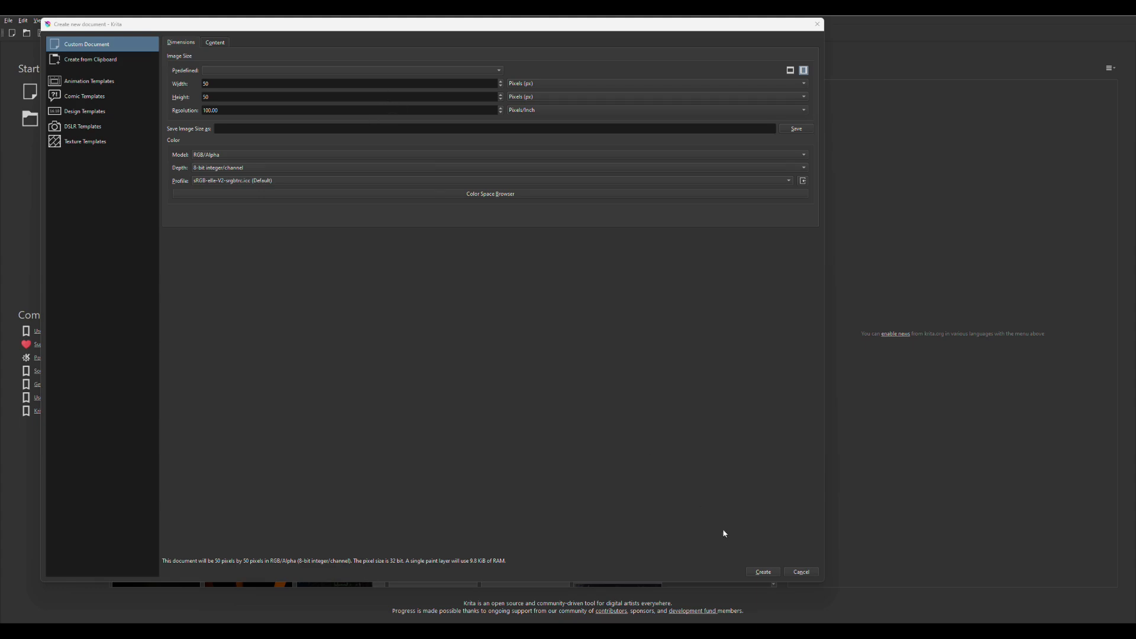
Switch to Krita, create a 50 by 50 px RGB/Alpha document and check the Animation workspace in the workspace list
left_click(764, 573)
left_click(1128, 32)
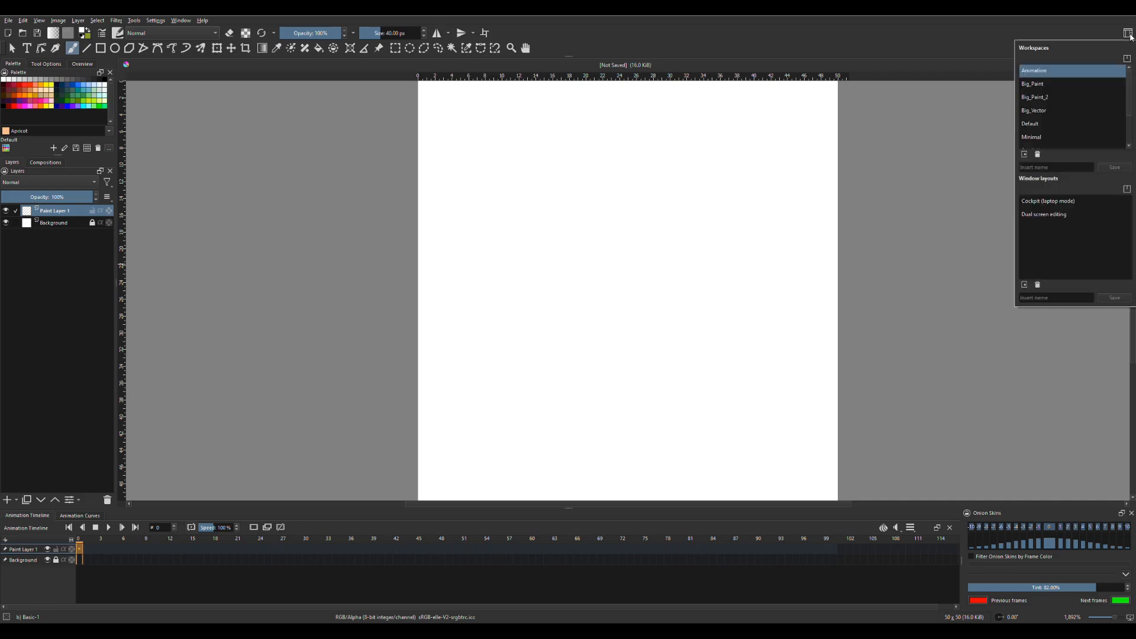
left_click(985, 31)
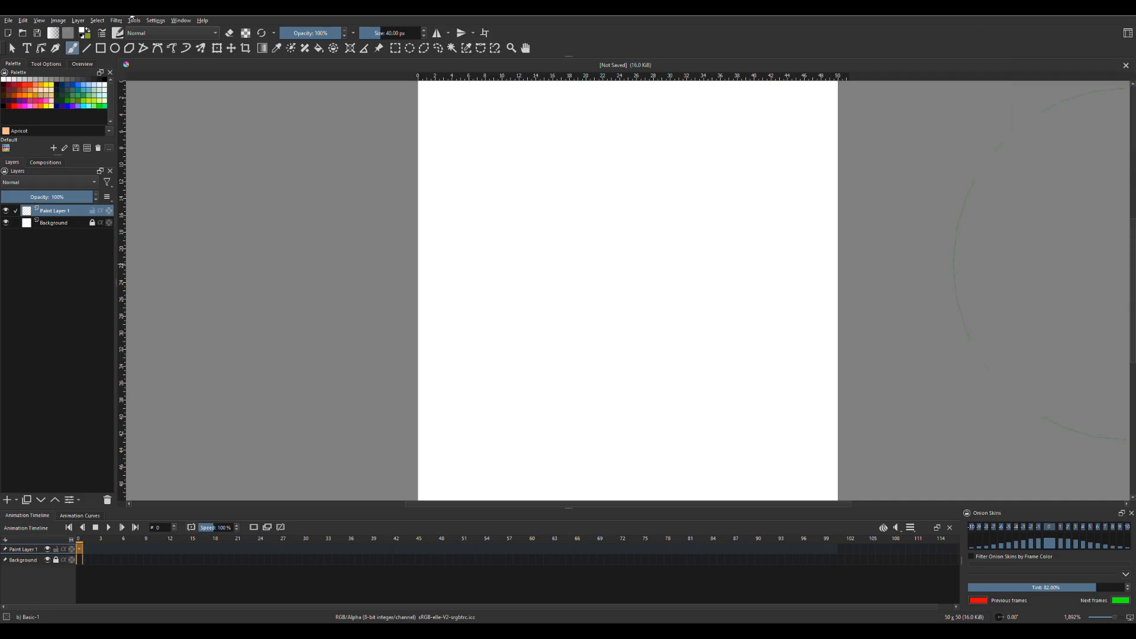
Import the coin frames 0002.png through 0030.png from C:\tmp as animation frames, in ascending numerical order starting at frame 0 with step 1
left_click(8, 20)
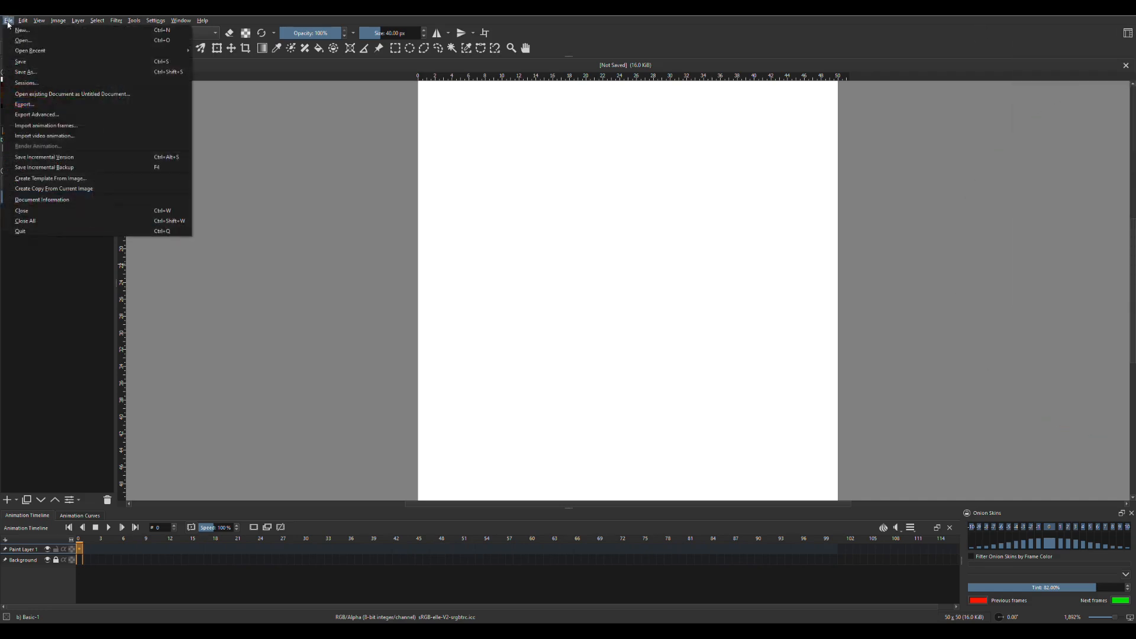
left_click(34, 137)
left_click(518, 363)
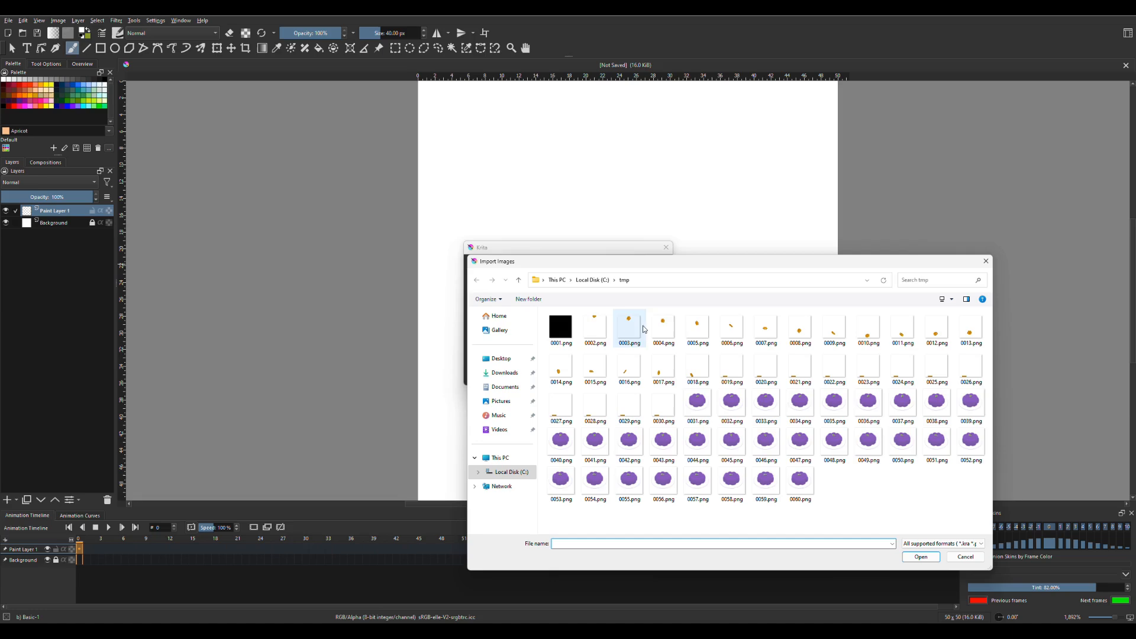
left_click(657, 632)
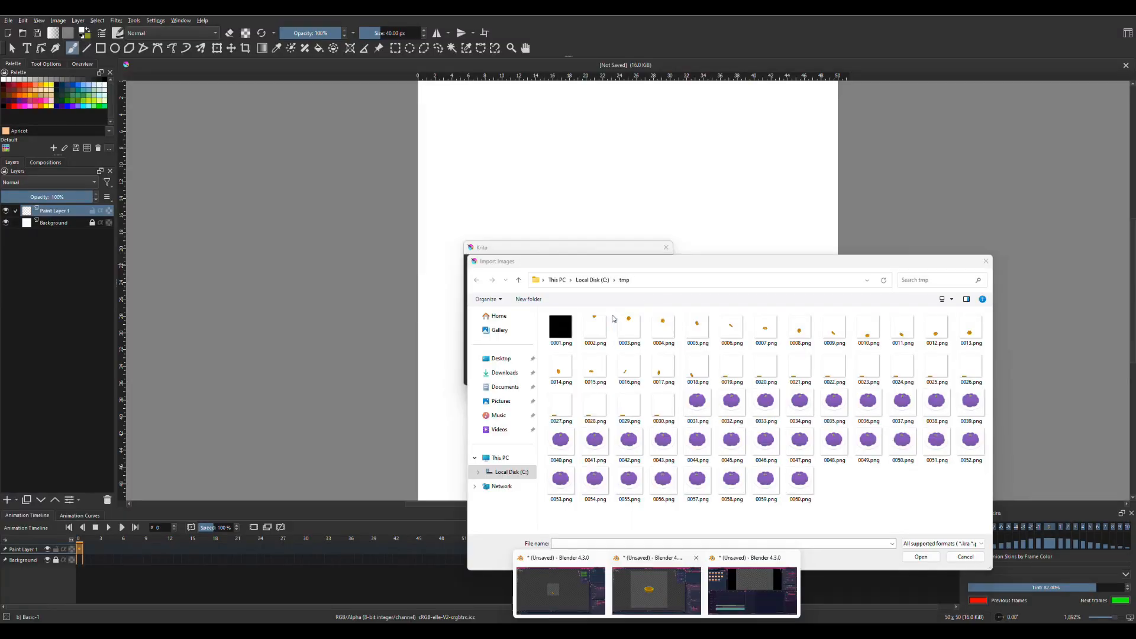
left_click_drag(593, 312, 987, 348)
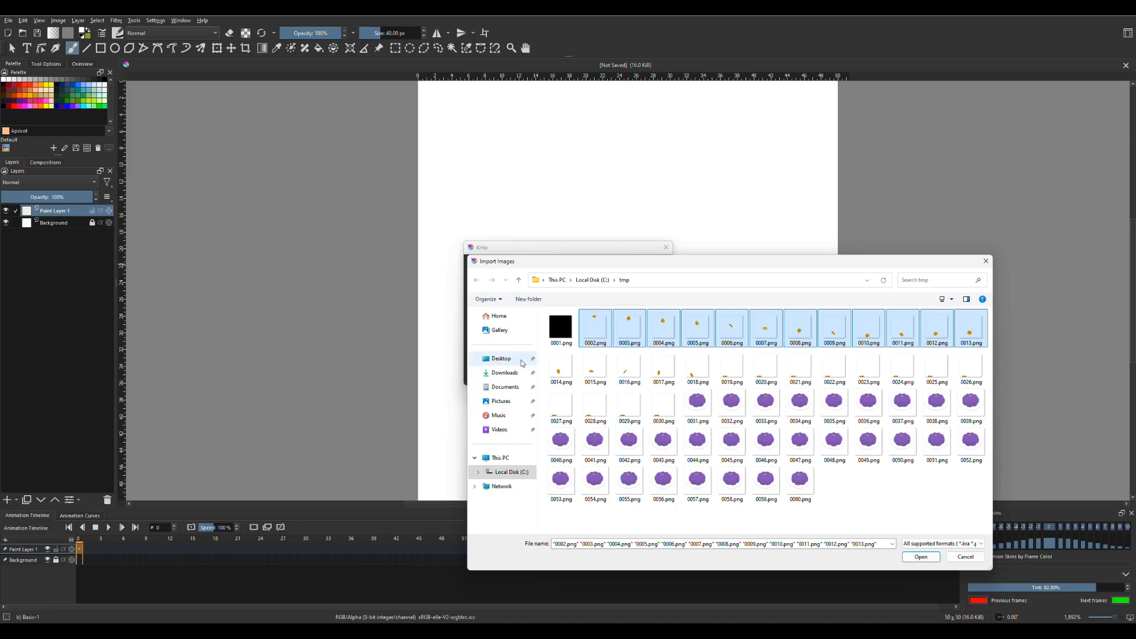
left_click_drag(542, 357, 969, 379, "ctrl")
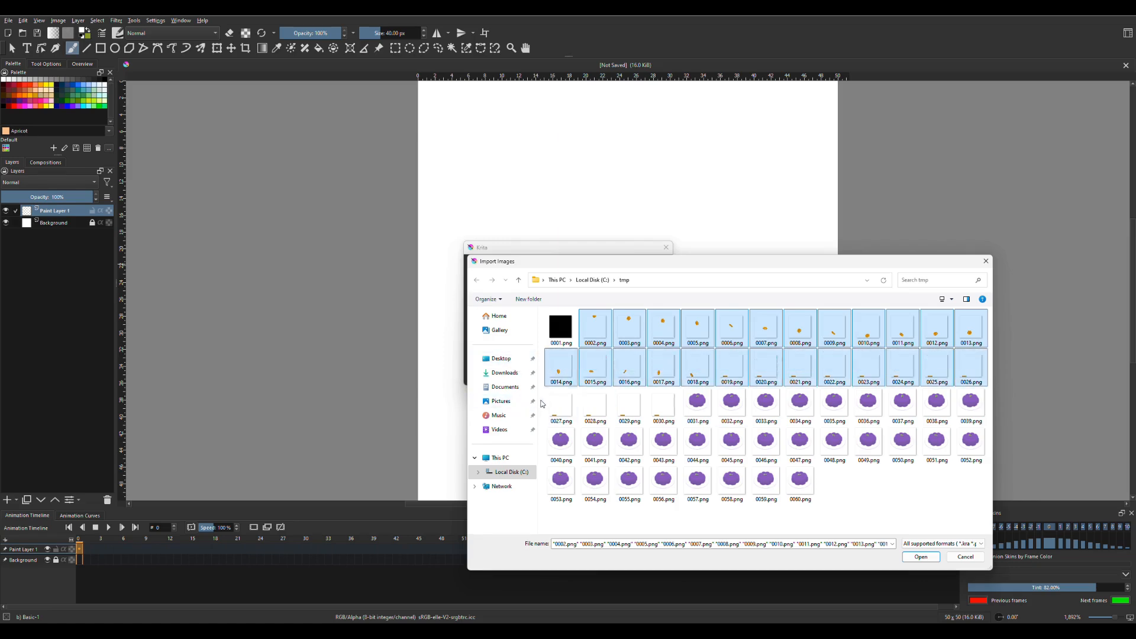
left_click_drag(542, 401, 662, 414, "ctrl")
left_click(921, 557)
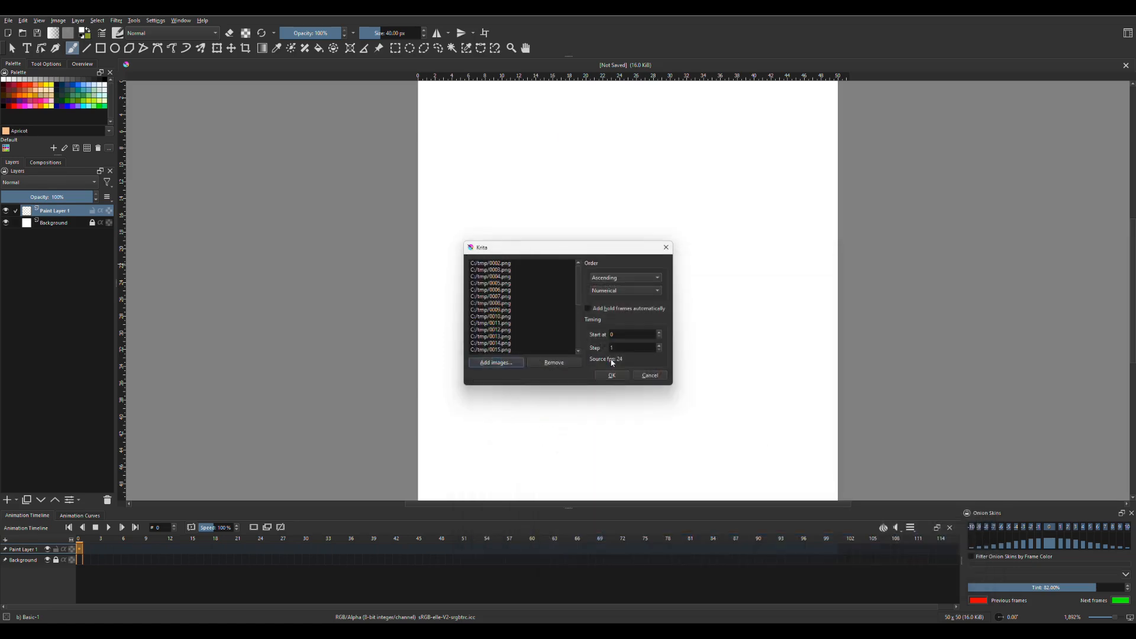
left_click(621, 377)
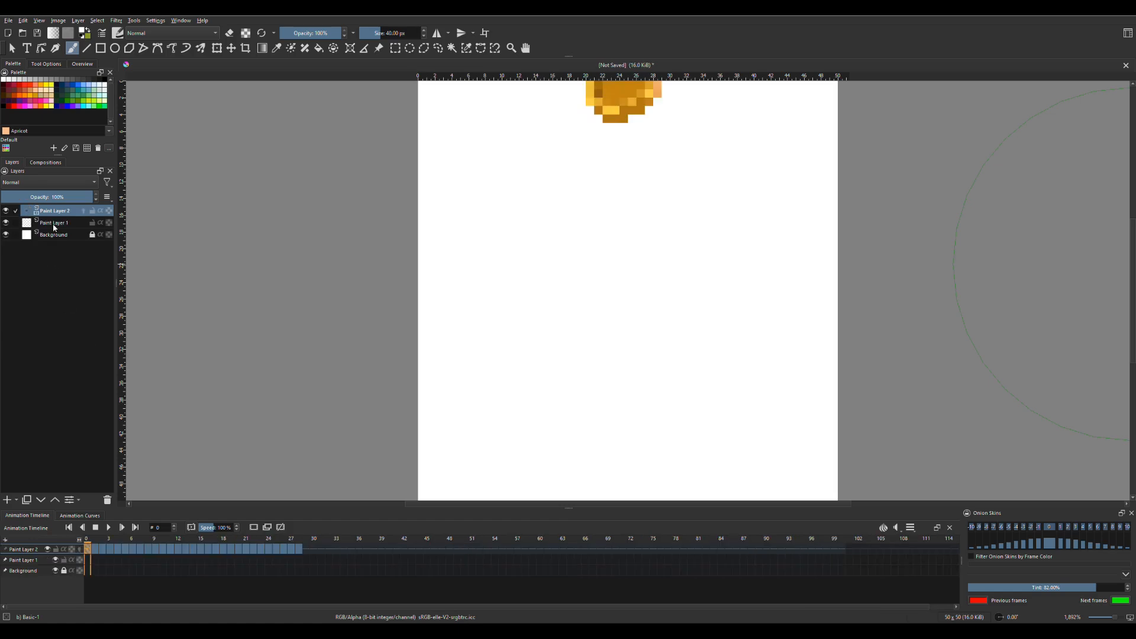
Delete Paint Layer 1 and the white Background layer, keeping only the imported coin layer
left_click(53, 225)
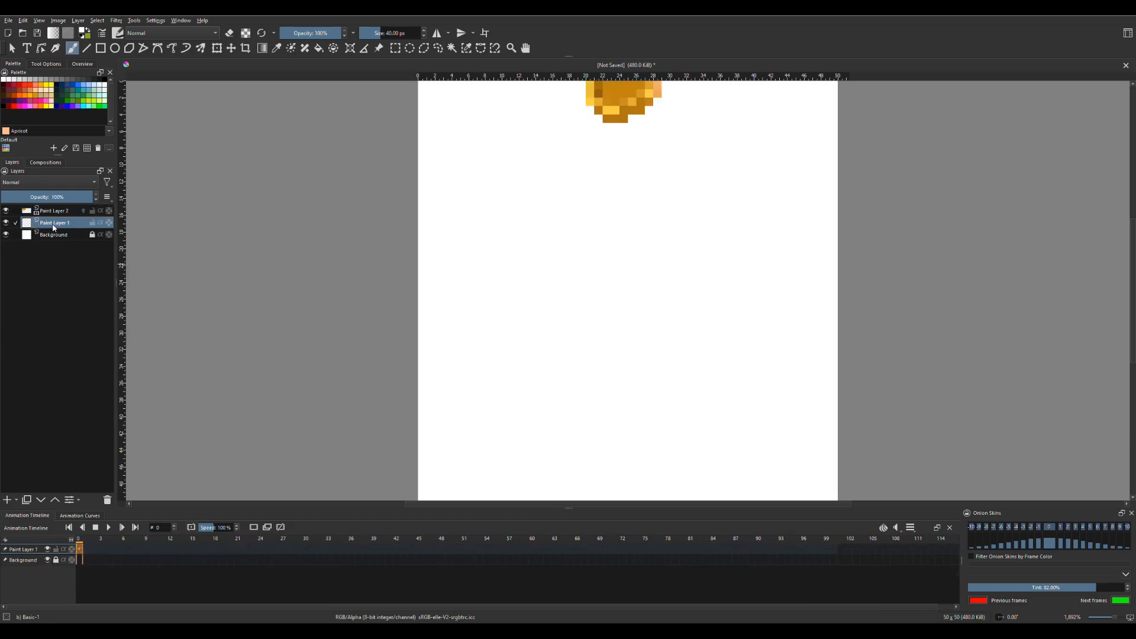
left_click(107, 500)
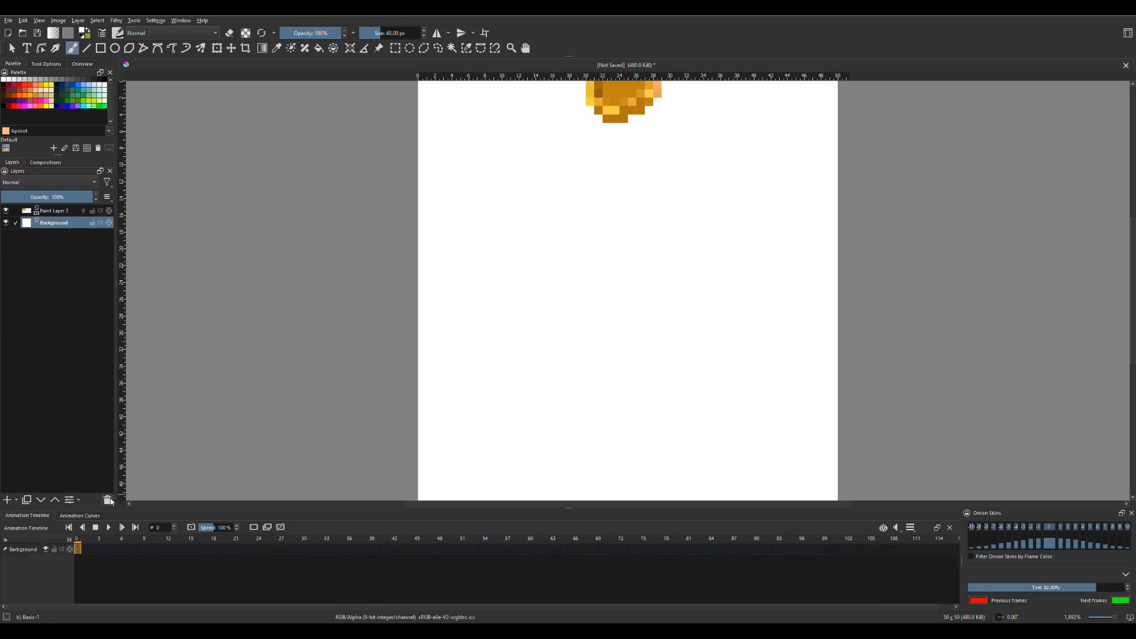
left_click(107, 500)
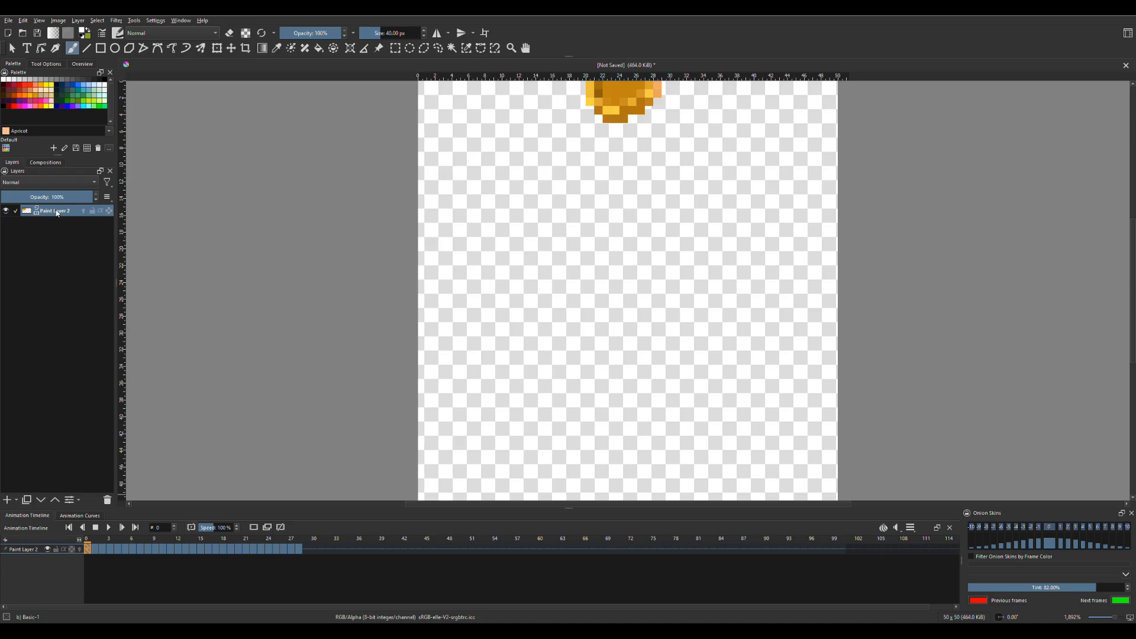
Play the imported coin animation, return to frame 0, and replay it before stopping playback
left_click(108, 528)
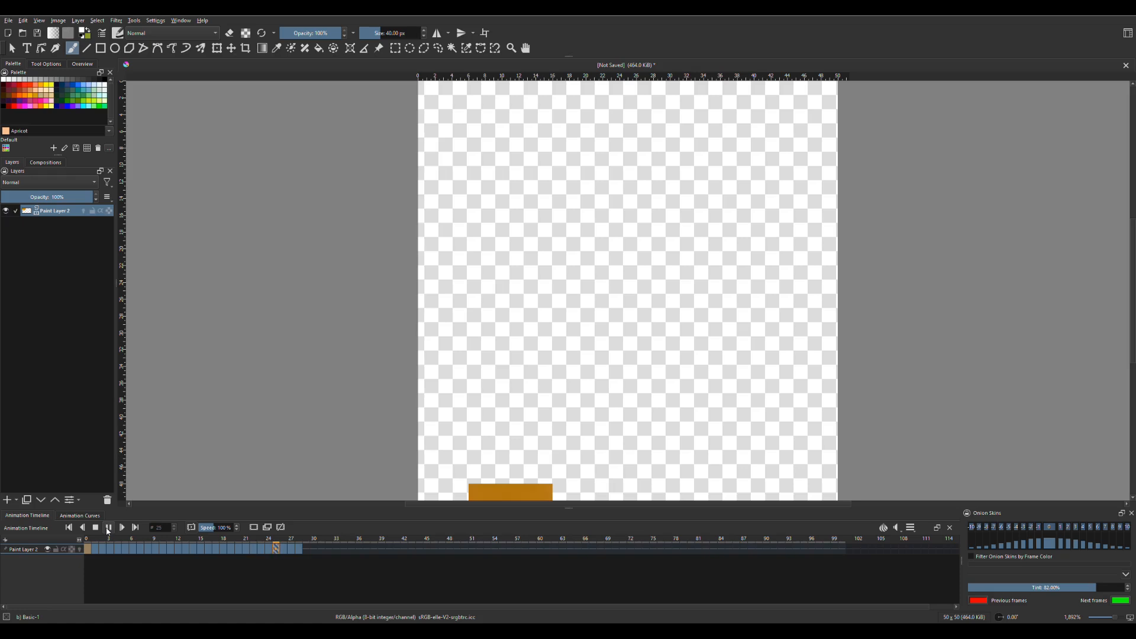
left_click(108, 528)
left_click(87, 543)
left_click(108, 528)
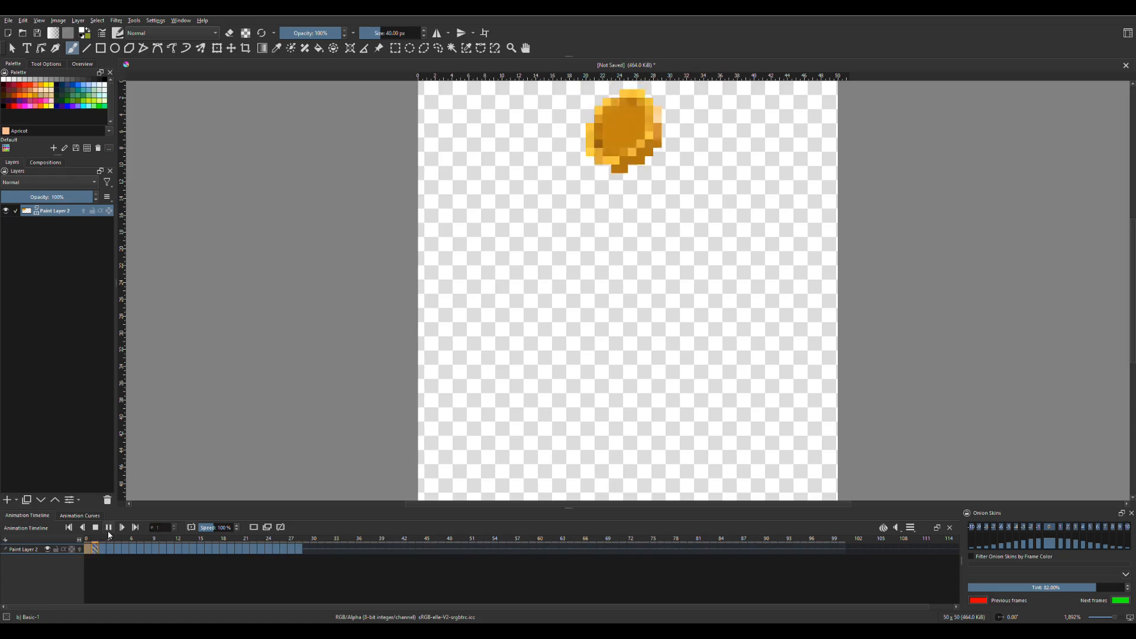
left_click(109, 528)
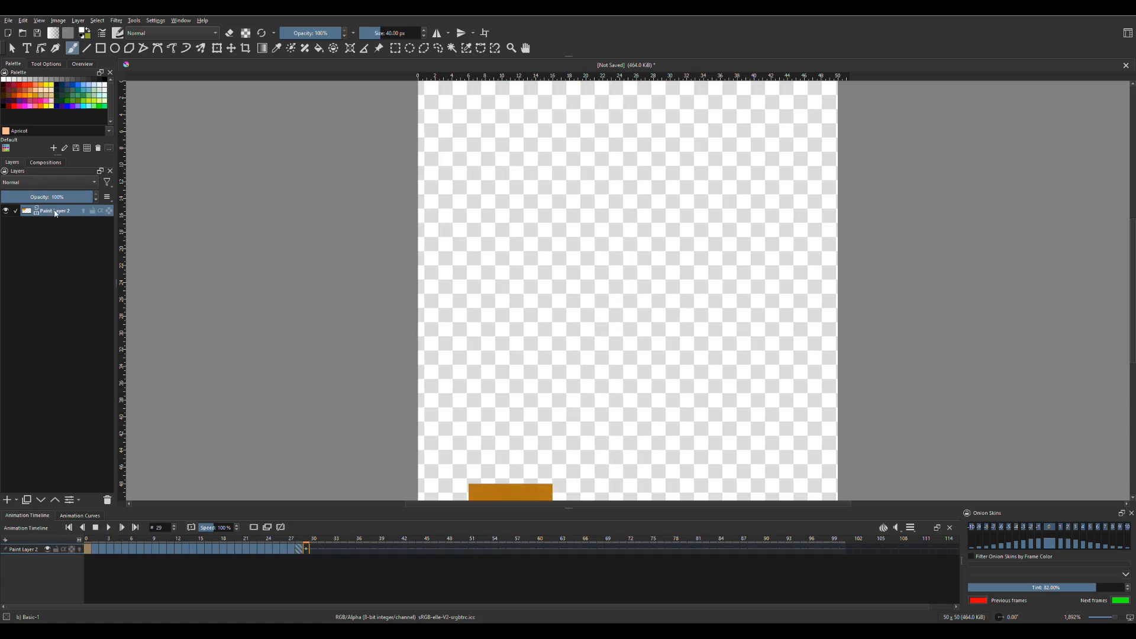
Add a black outside Stroke layer style to the coin layer with 1 px size, Normal blend mode and 100% opacity
right_click(55, 211)
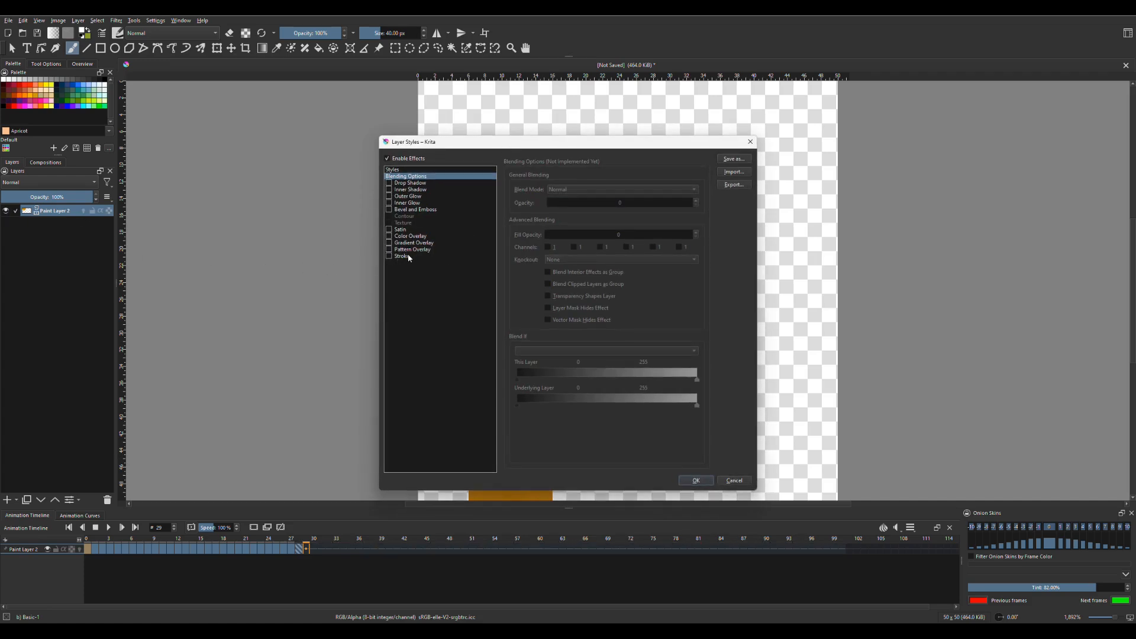
left_click(405, 257)
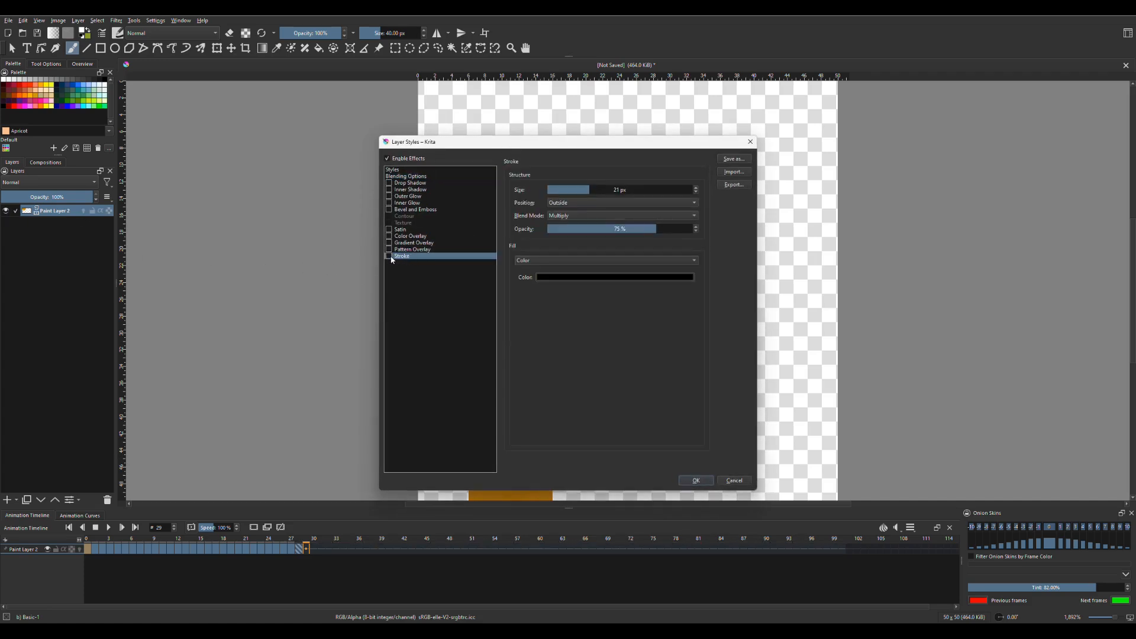
left_click(389, 257)
left_click_drag(591, 190, 556, 187)
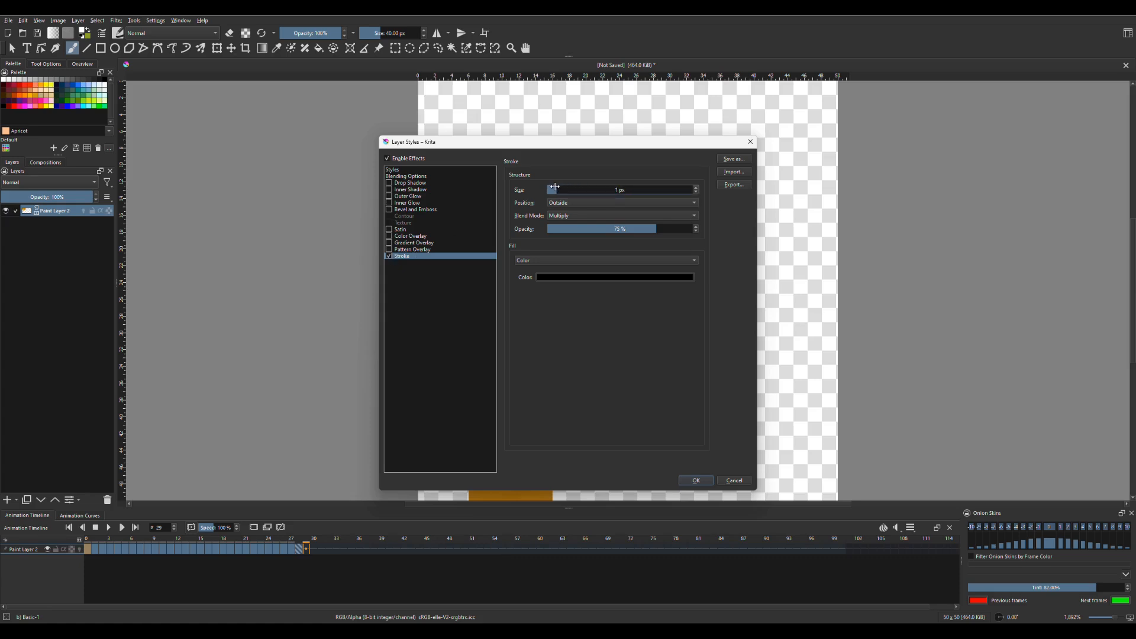
left_click_drag(613, 230, 709, 230)
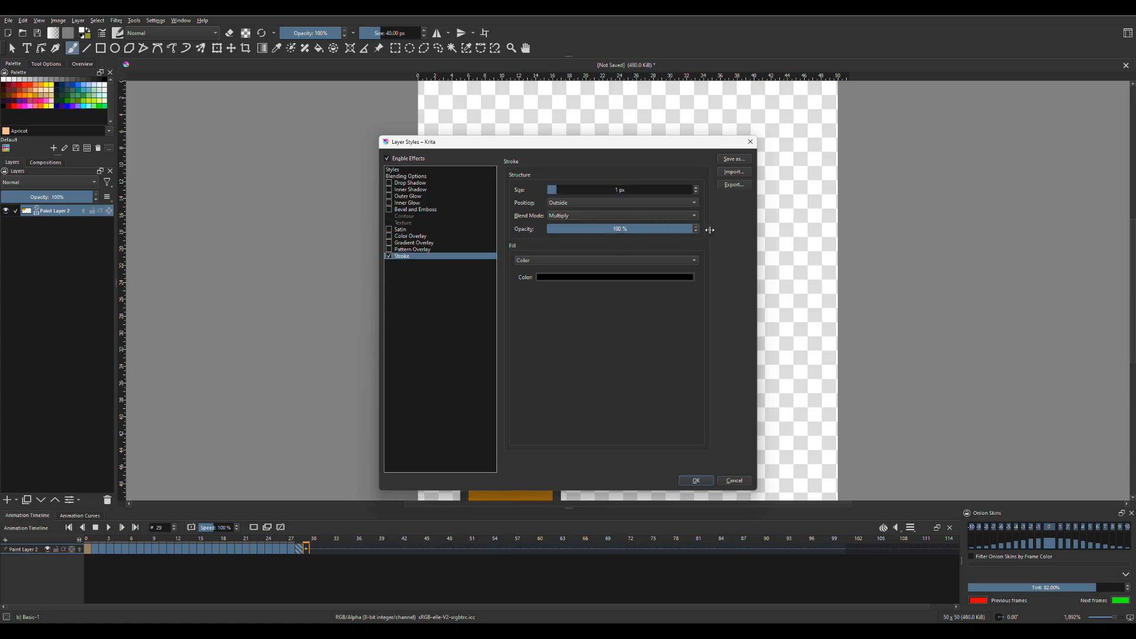
left_click(610, 216)
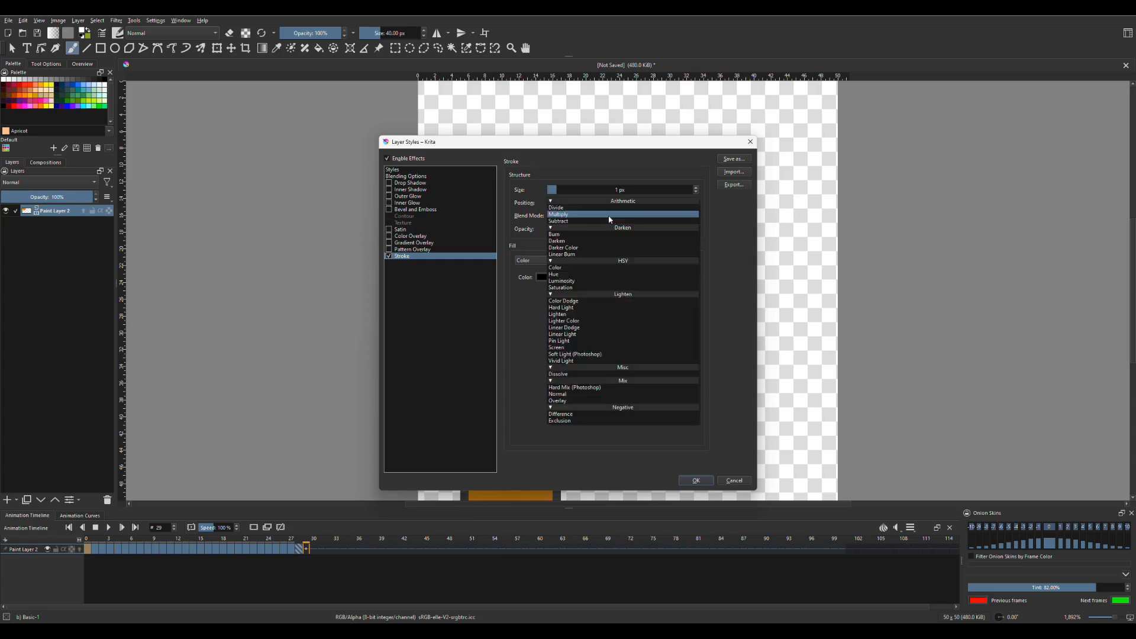
left_click(586, 395)
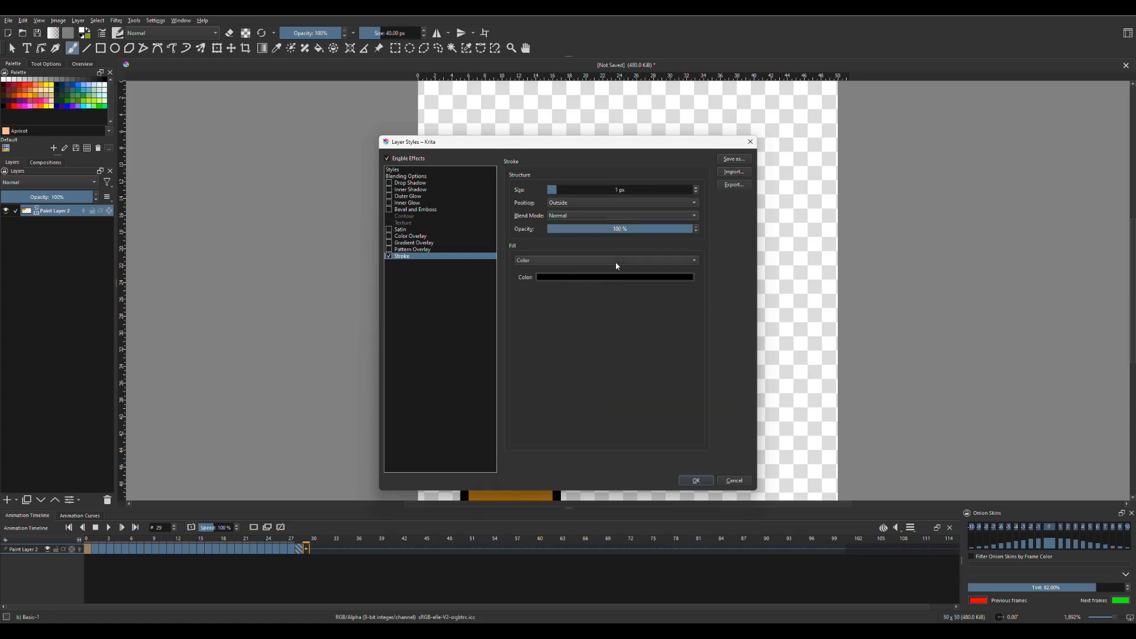
left_click_drag(618, 148, 335, 129)
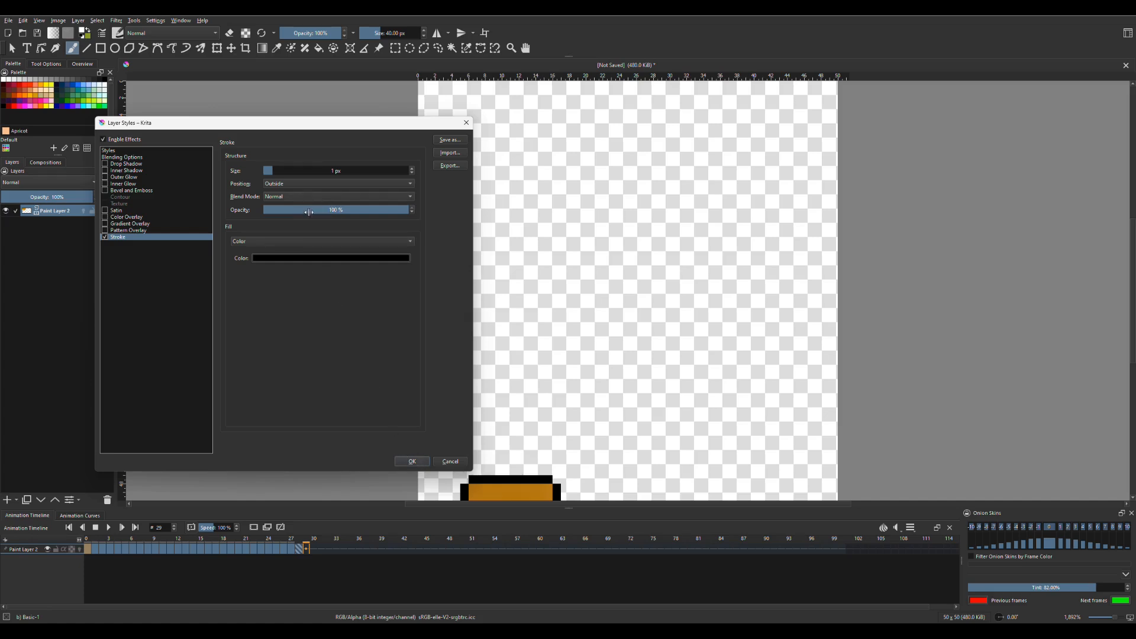
left_click(413, 461)
Play and scrub through the outlined coin animation to check the stroke across its frames
left_click(97, 540)
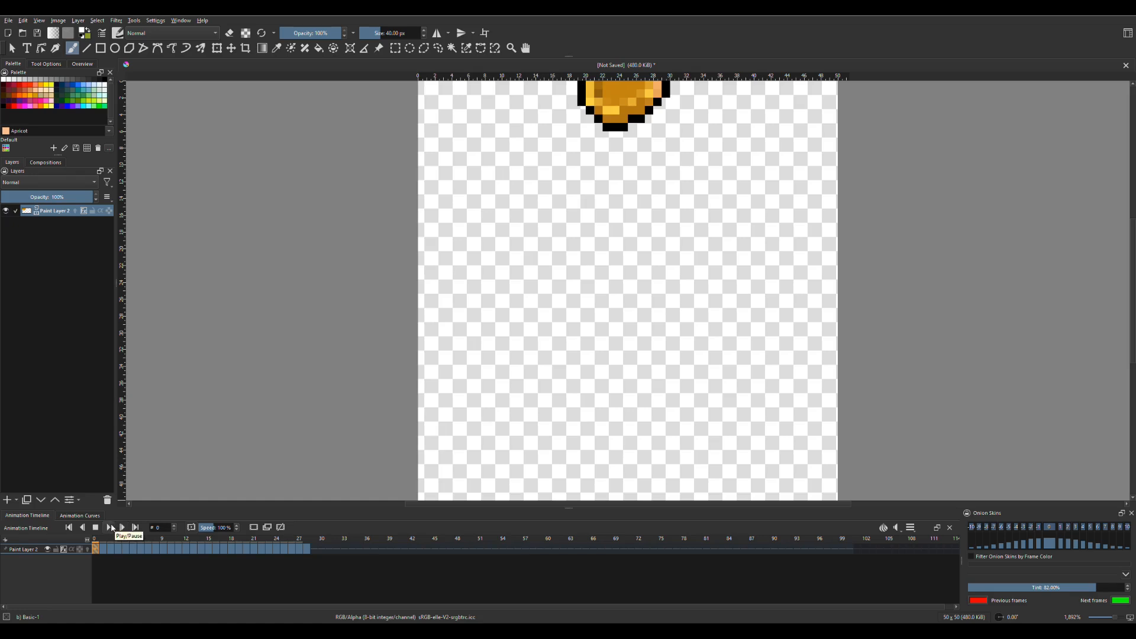
left_click(110, 528)
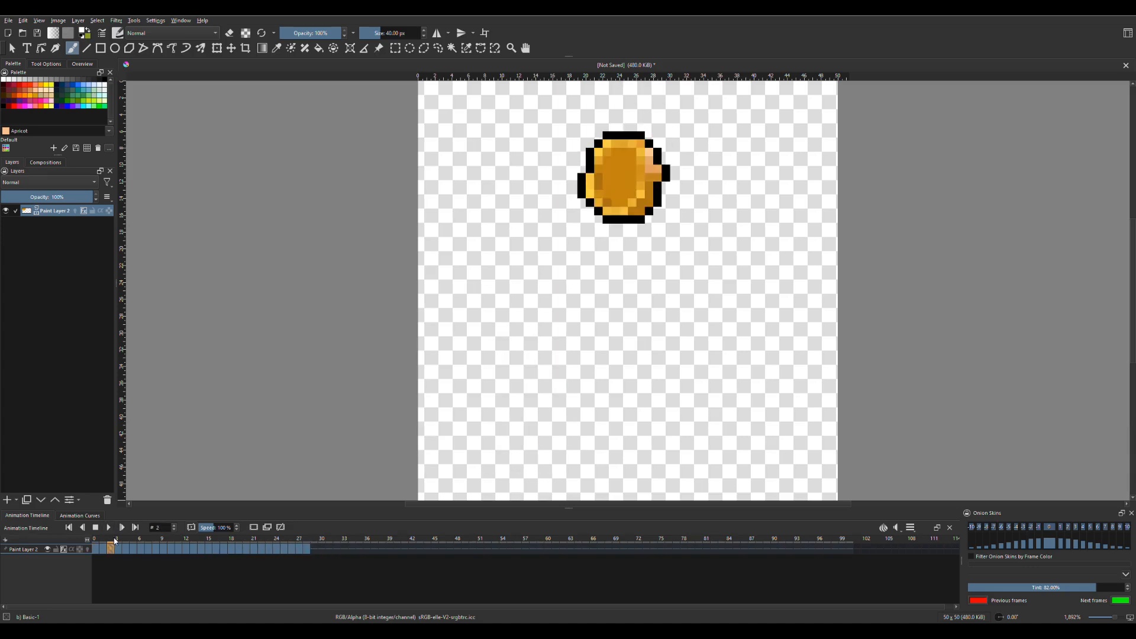
left_click(161, 541)
left_click_drag(162, 540, 300, 540)
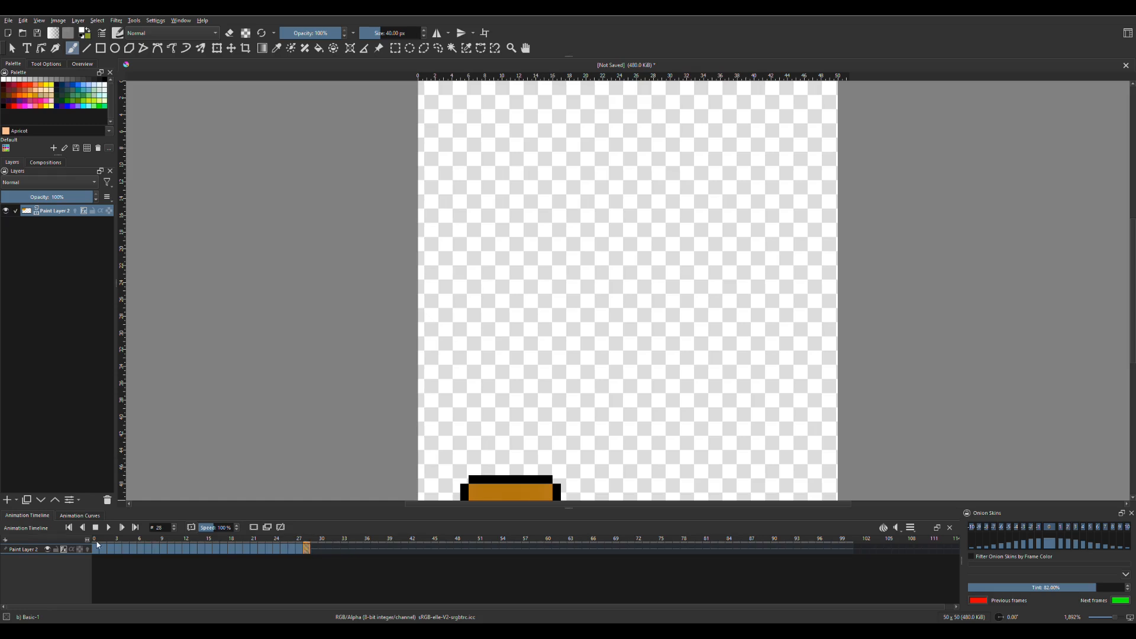
left_click(109, 528)
left_click(109, 528)
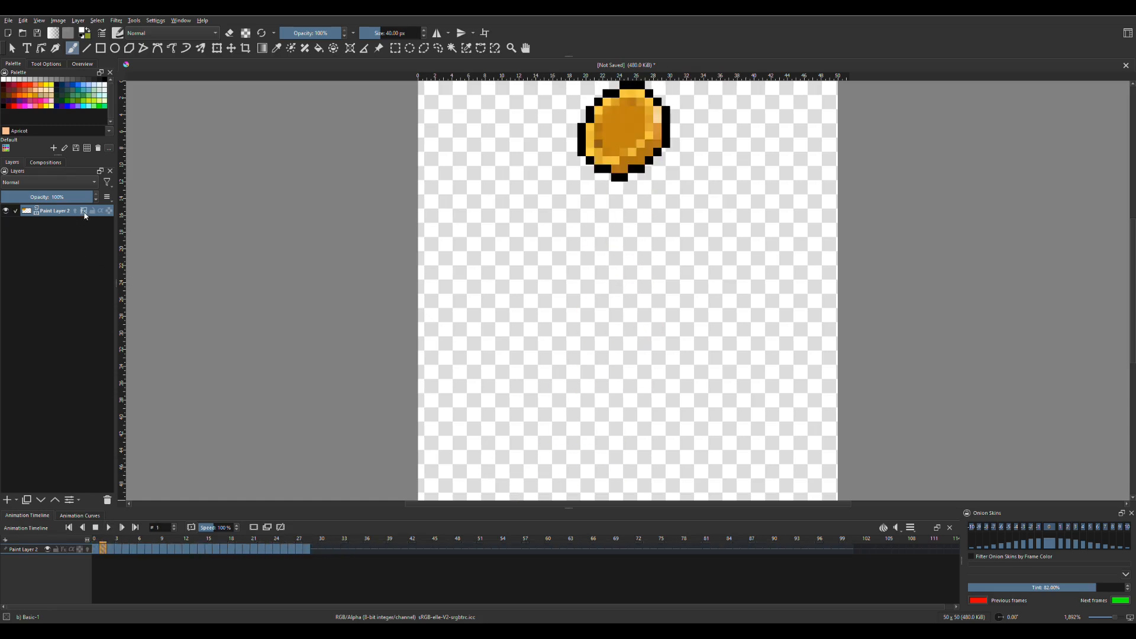
left_click(164, 550)
left_click(109, 528)
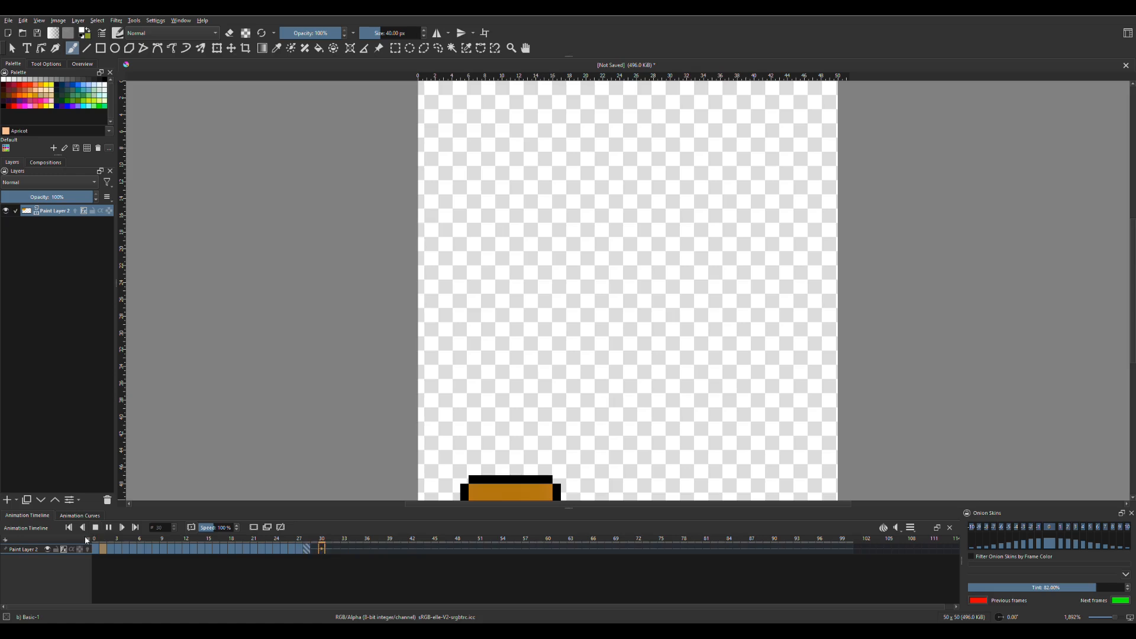
left_click(109, 528)
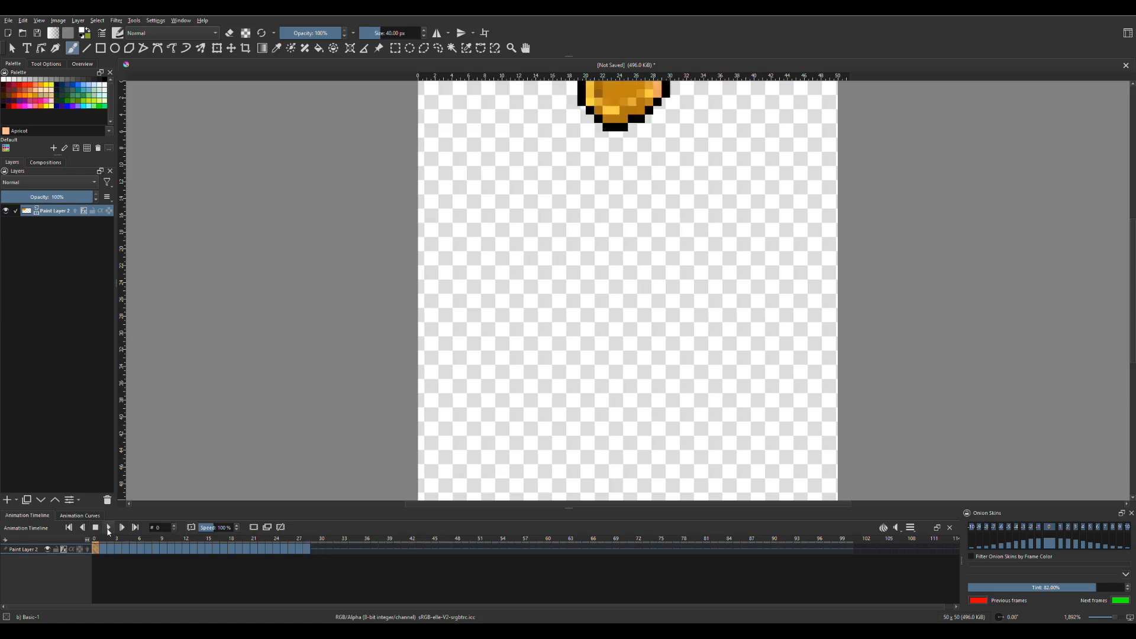
left_click(108, 528)
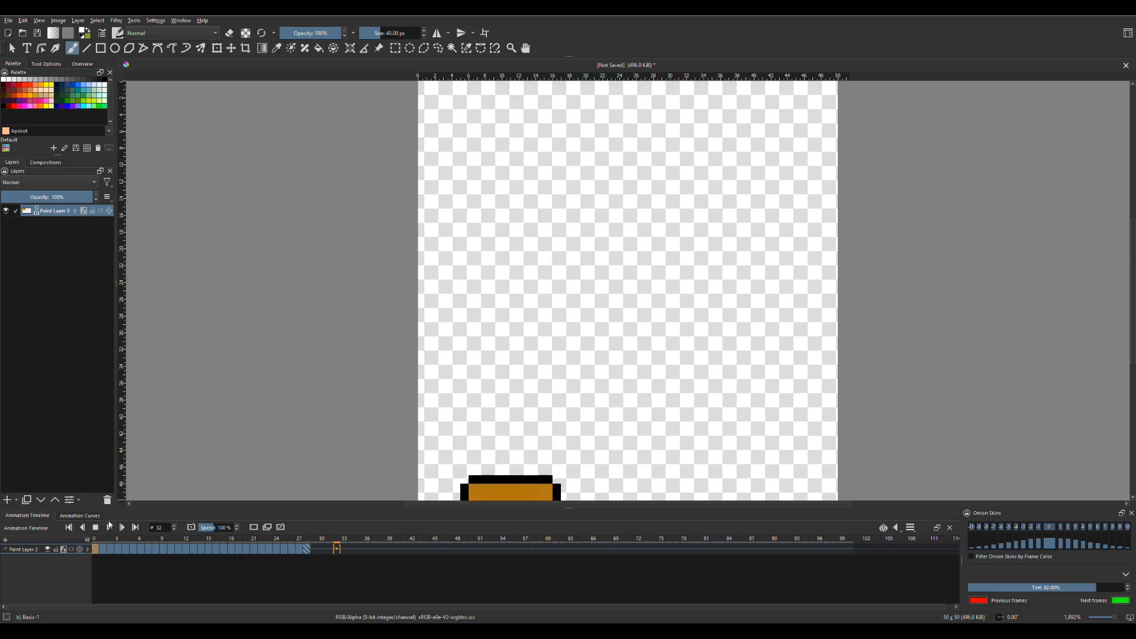
Set up a new filter layer using the Palettize filter and assign it one of the multicolour palettes
left_click(17, 500)
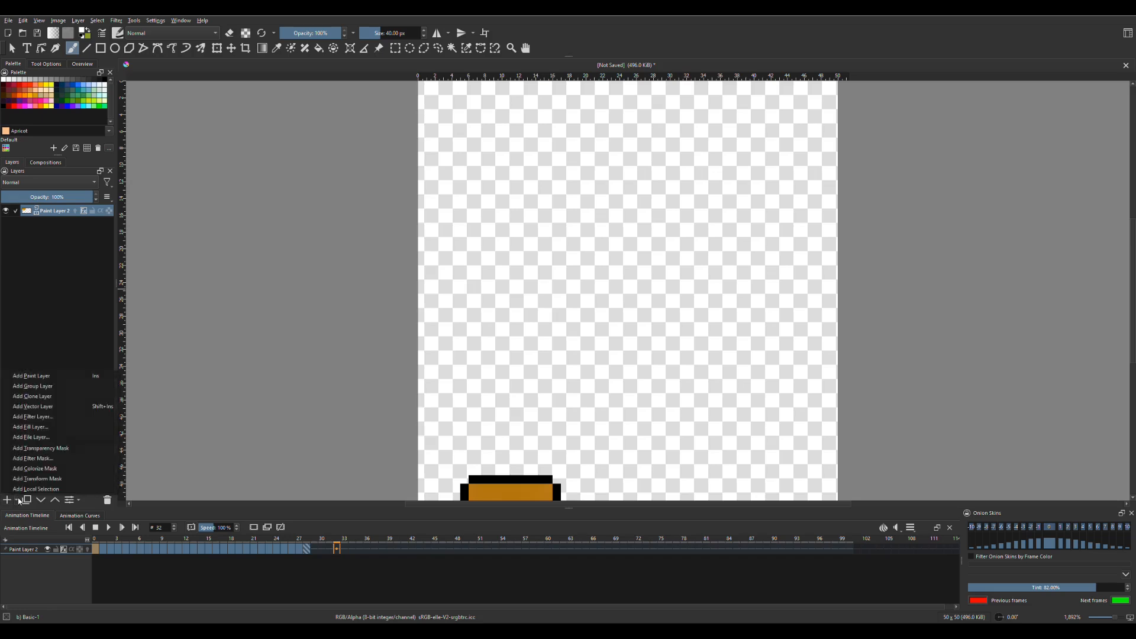
left_click(55, 416)
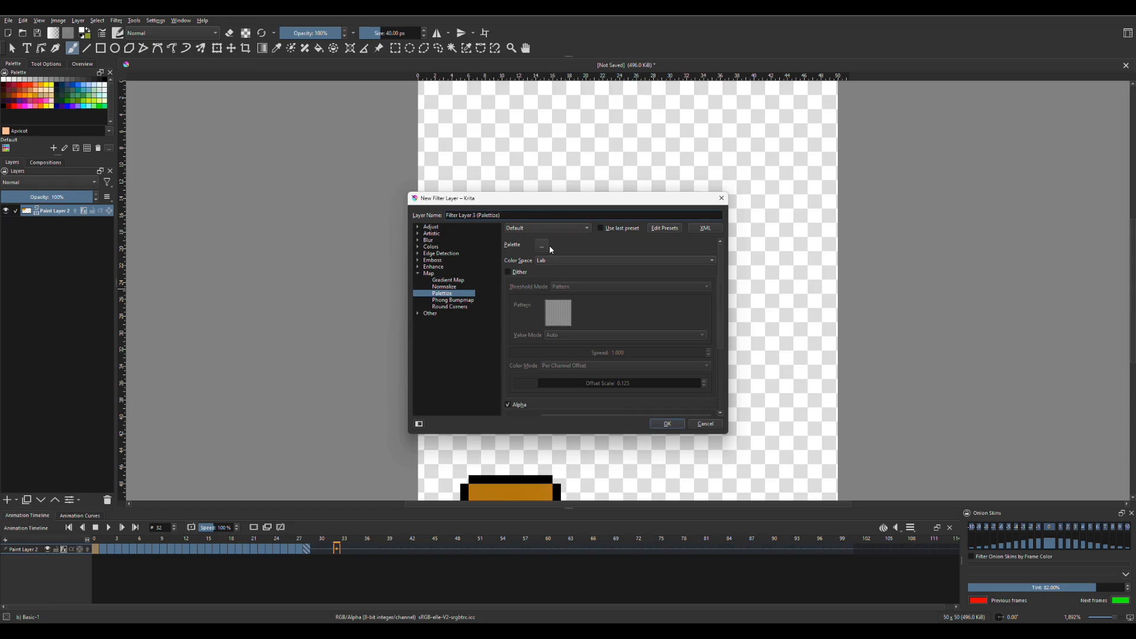
left_click_drag(565, 199, 231, 235)
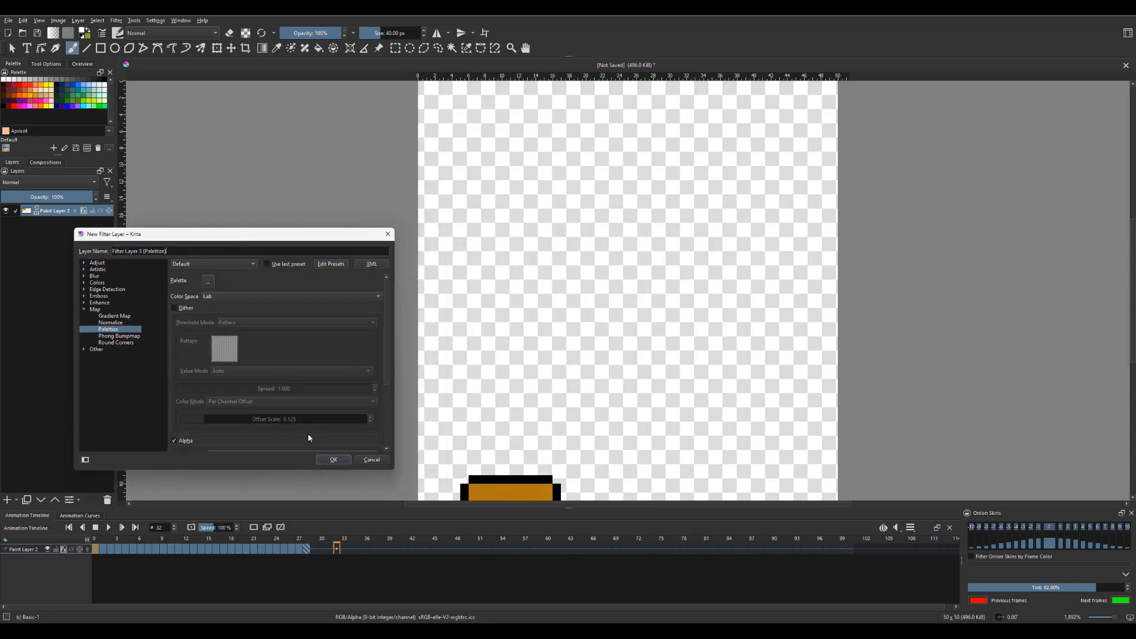
left_click(208, 282)
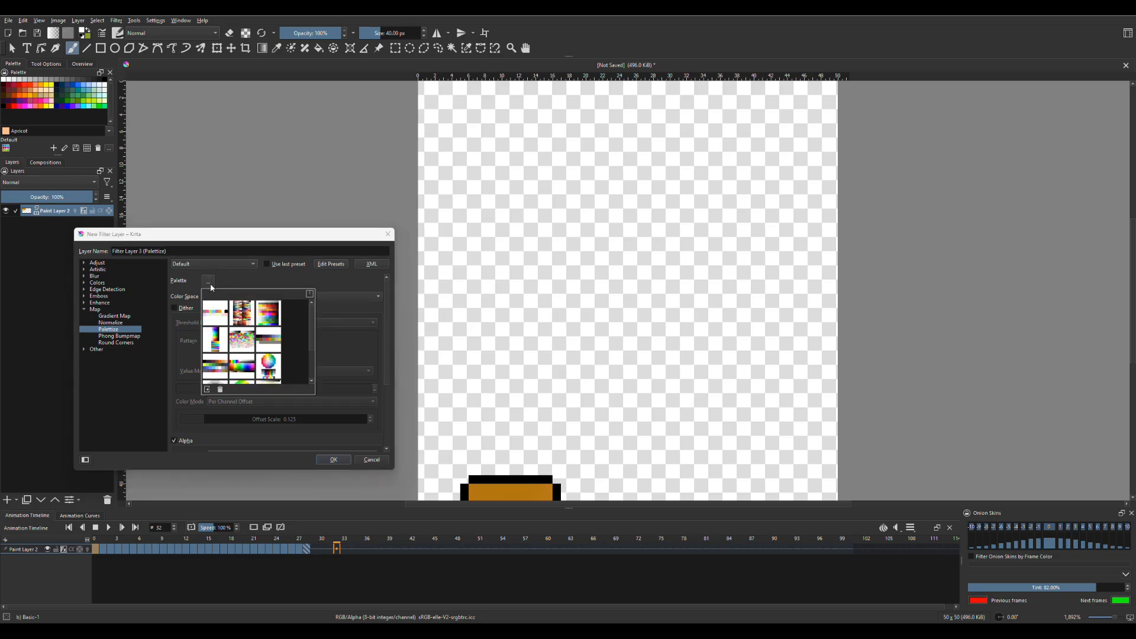
left_click(219, 370)
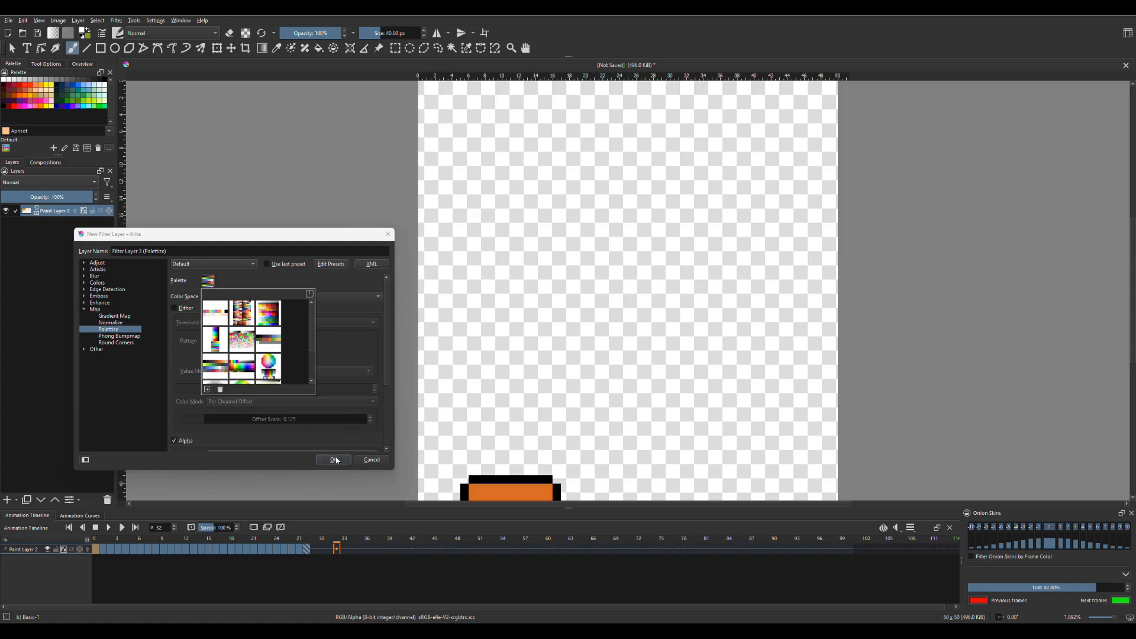
left_click(290, 449)
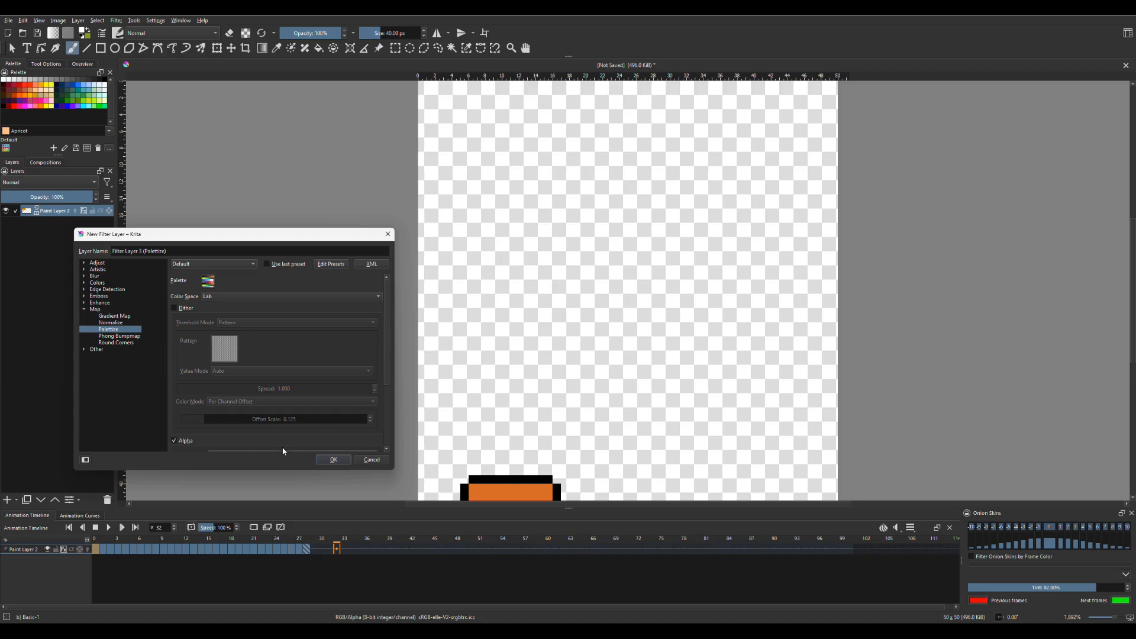
Check the available palettes again and enable dithering for the Palettize filter layer
left_click(209, 282)
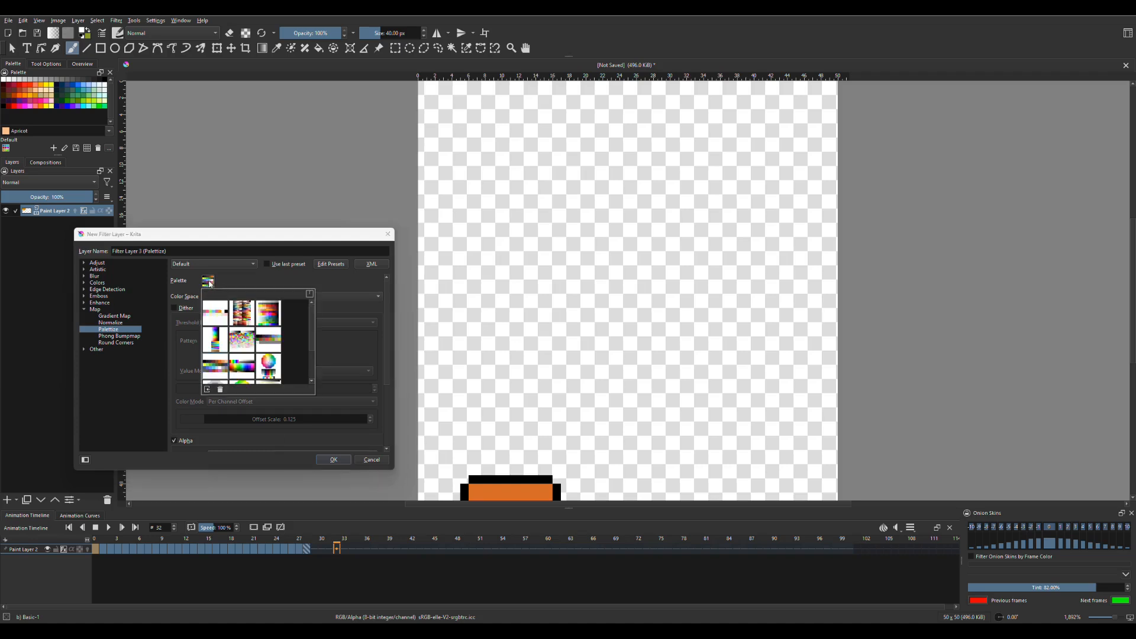
left_click(211, 457)
left_click(174, 308)
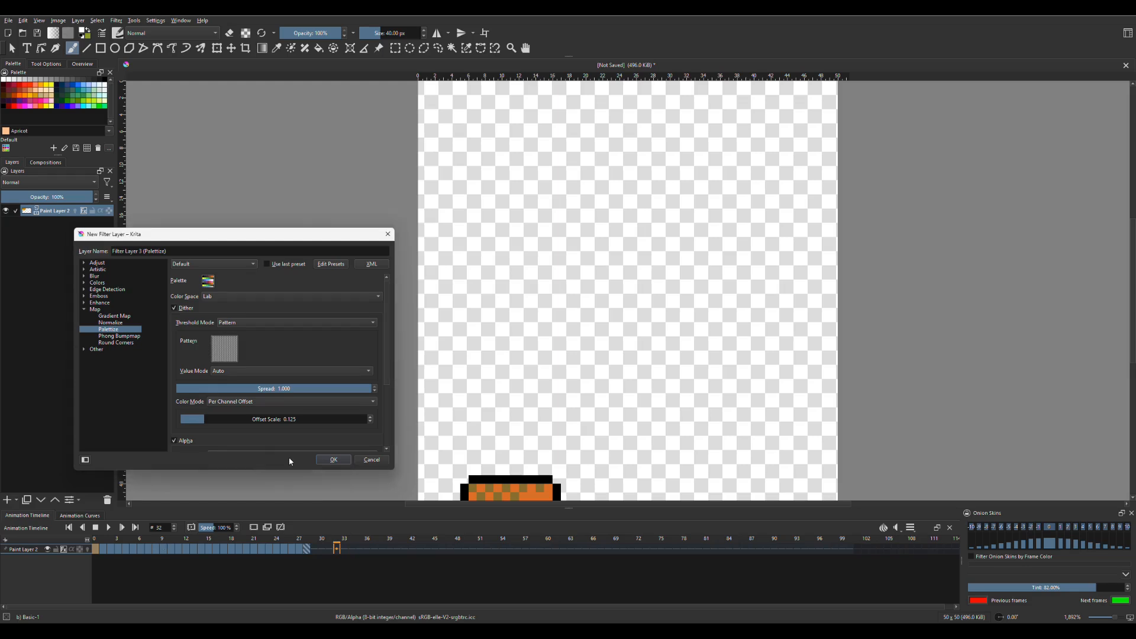
Create the dithered Palettize filter layer above the coin layer and repeatedly scrub and play the animation to check its colors
left_click(333, 460)
left_click(125, 540)
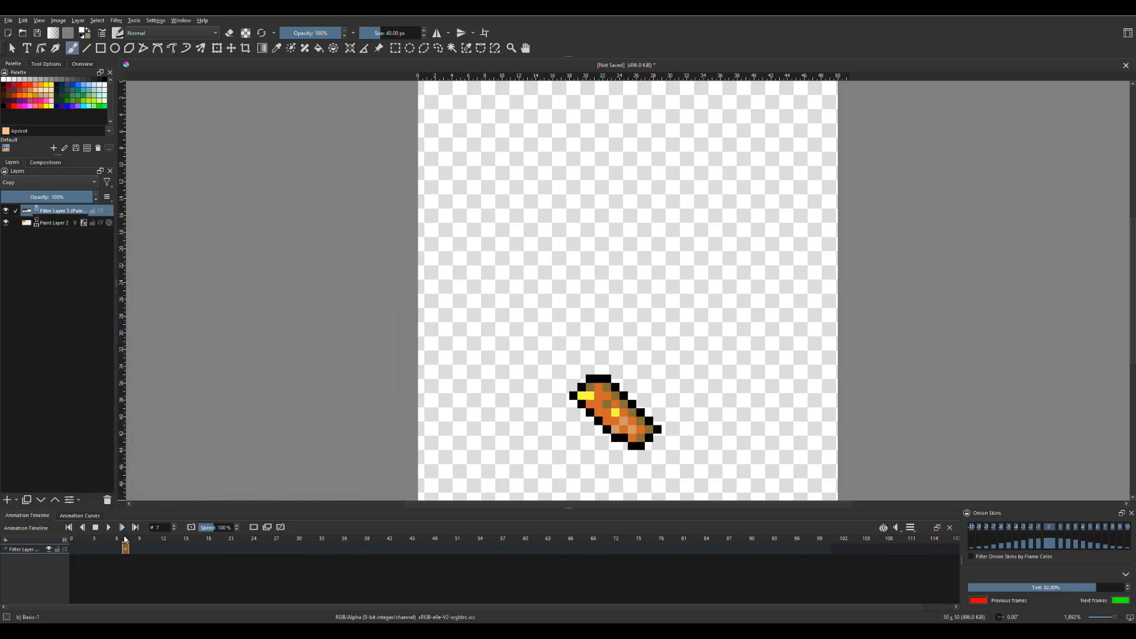
left_click_drag(125, 540, 102, 540)
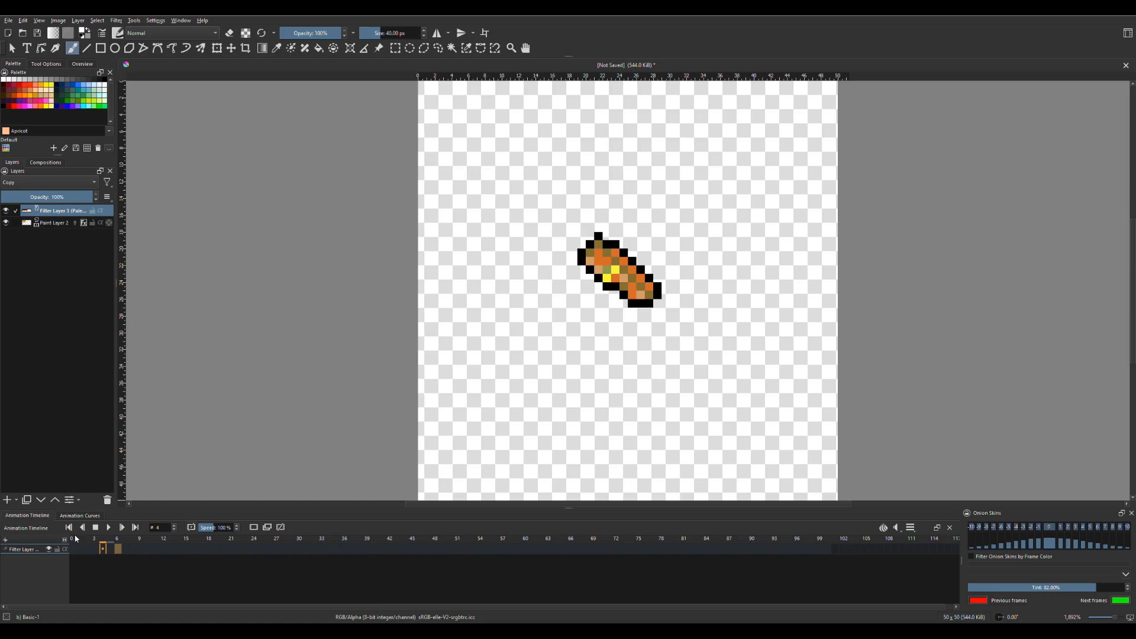
left_click(76, 539)
left_click(109, 529)
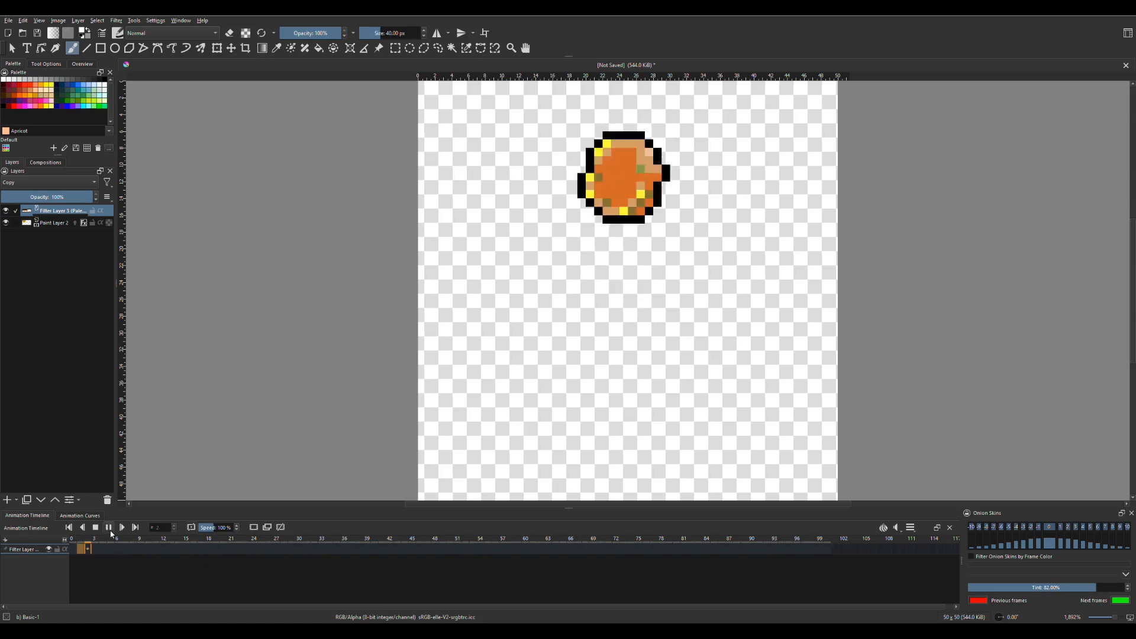
left_click(110, 530)
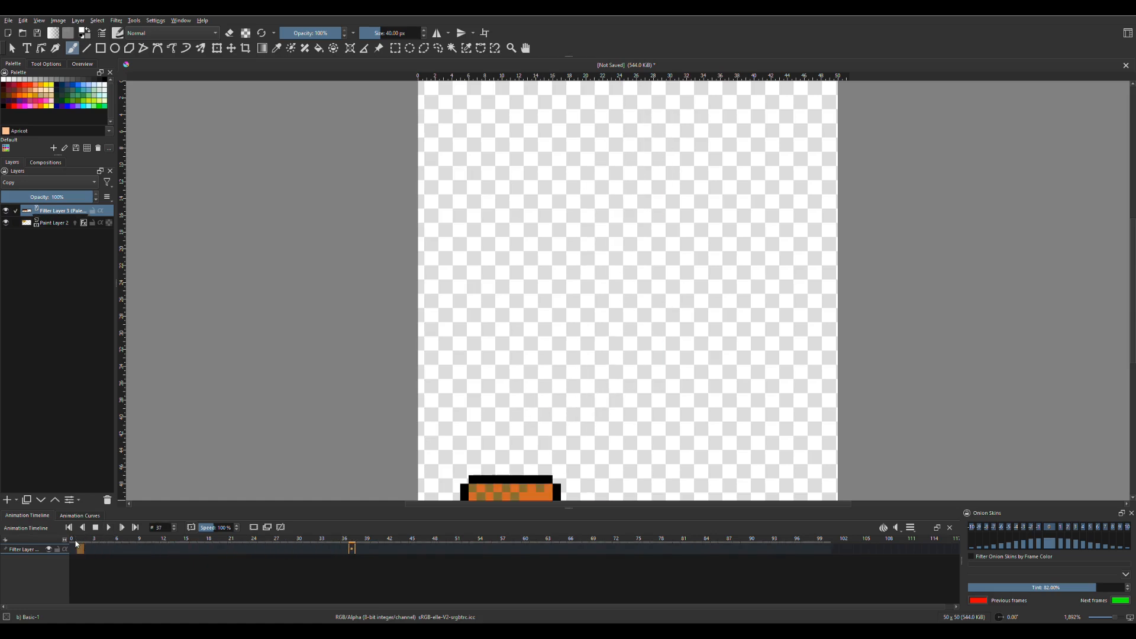
left_click(76, 544)
left_click(109, 529)
left_click(109, 530)
left_click(75, 542)
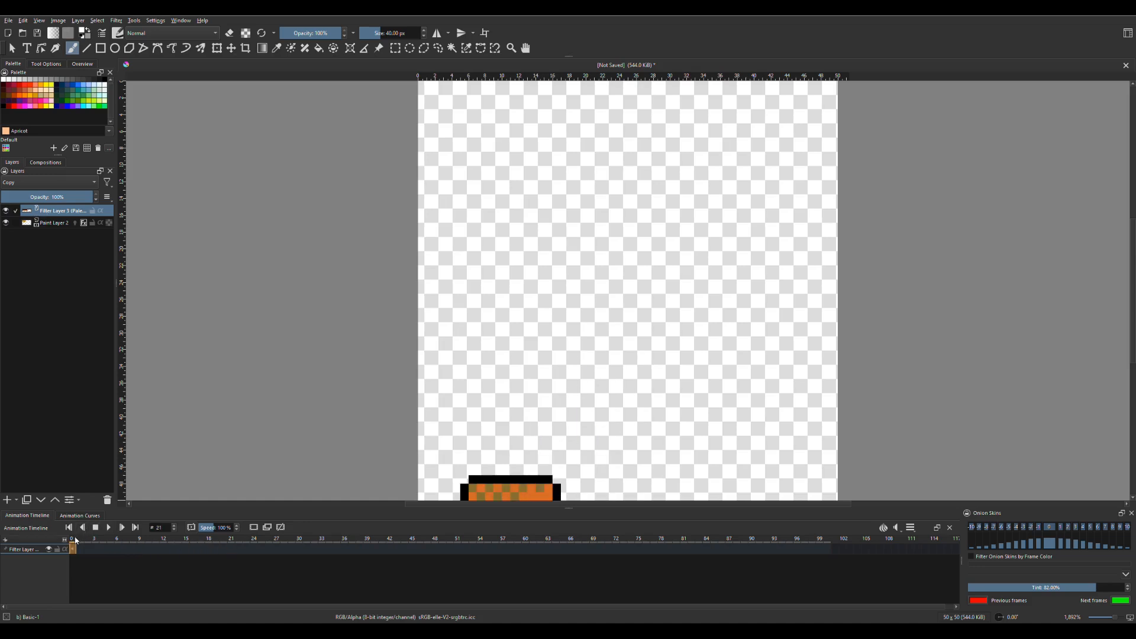
left_click(108, 531)
left_click(108, 530)
Delete the Palettize filter layer and replay the outlined coin animation without it
left_click(107, 500)
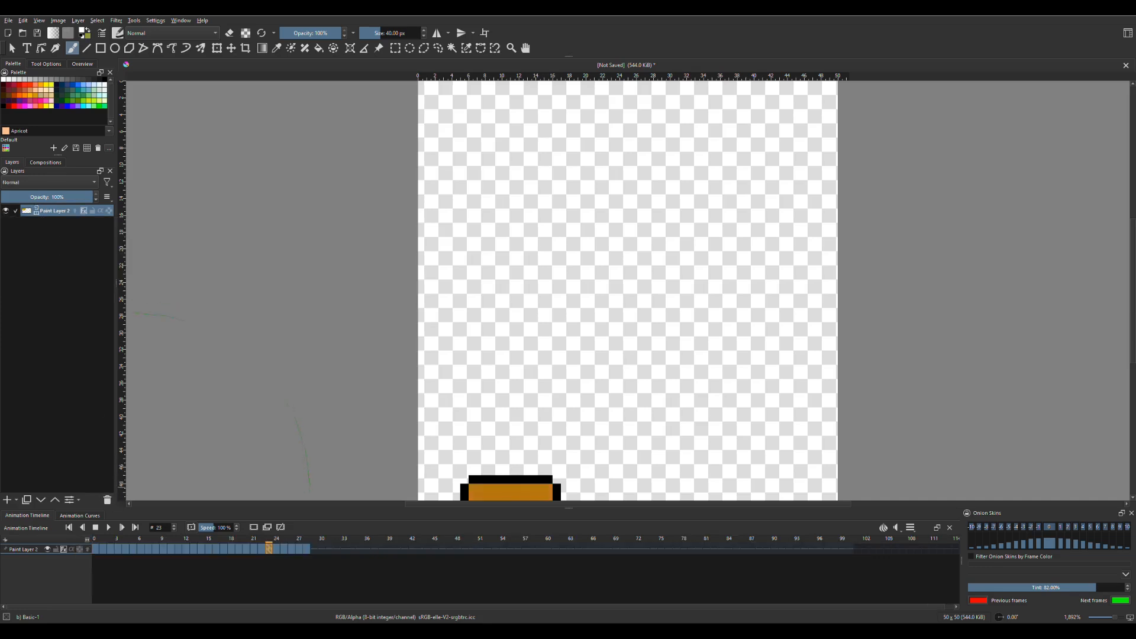
left_click(108, 528)
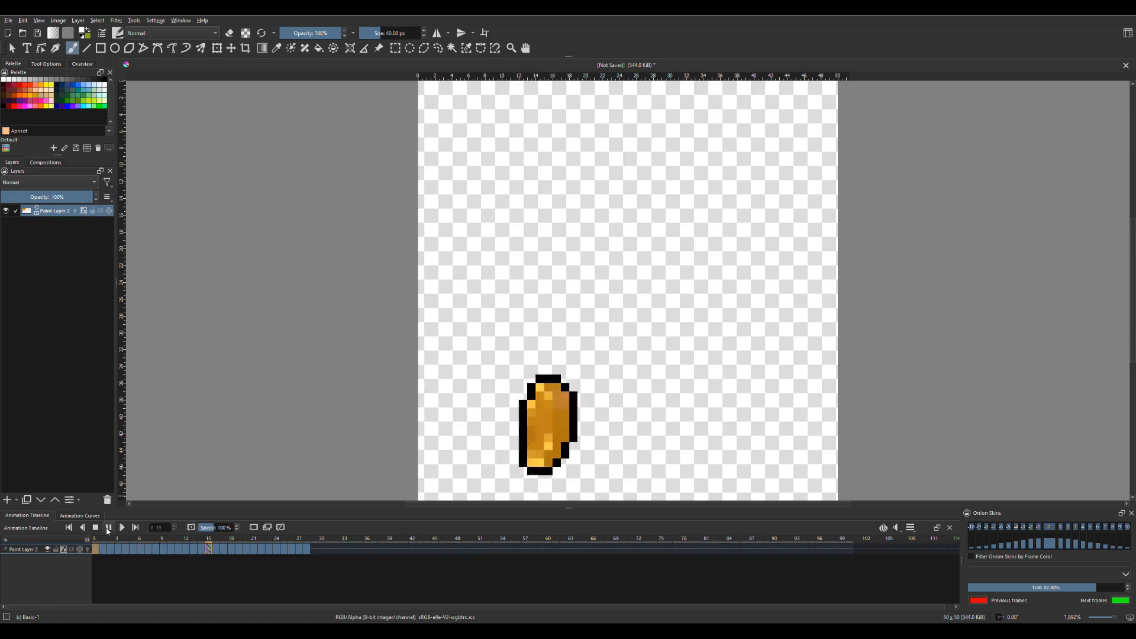
left_click(108, 529)
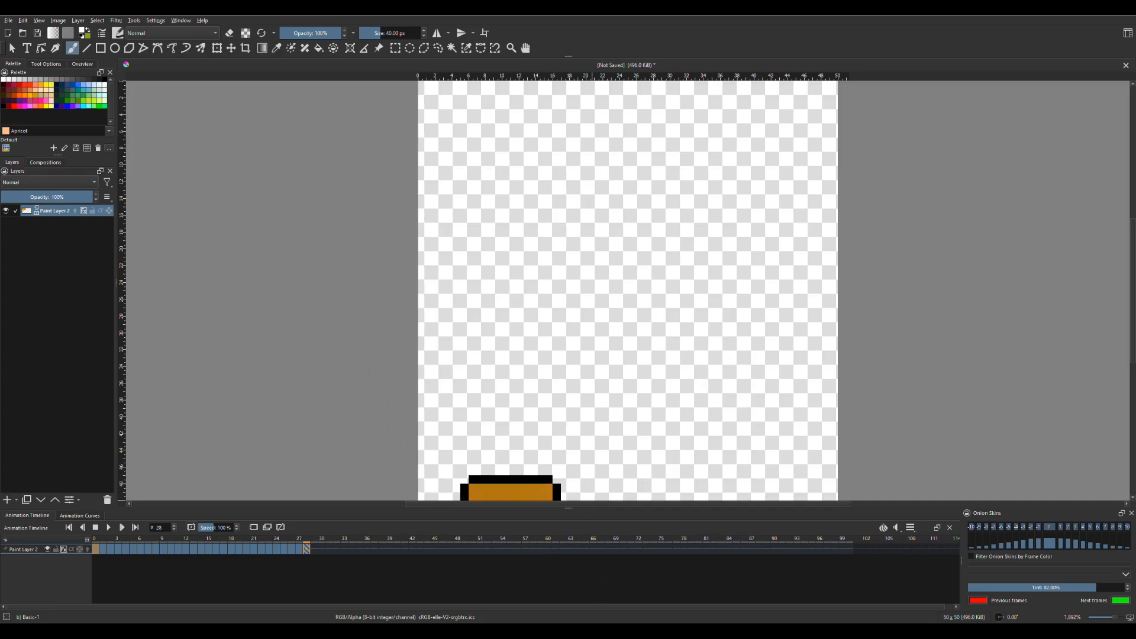
Switch to the browser and review the kritaSpritesheetManager GitHub page, including its README, installation instructions and code download options
mouse_move(599, 631)
left_click(601, 570)
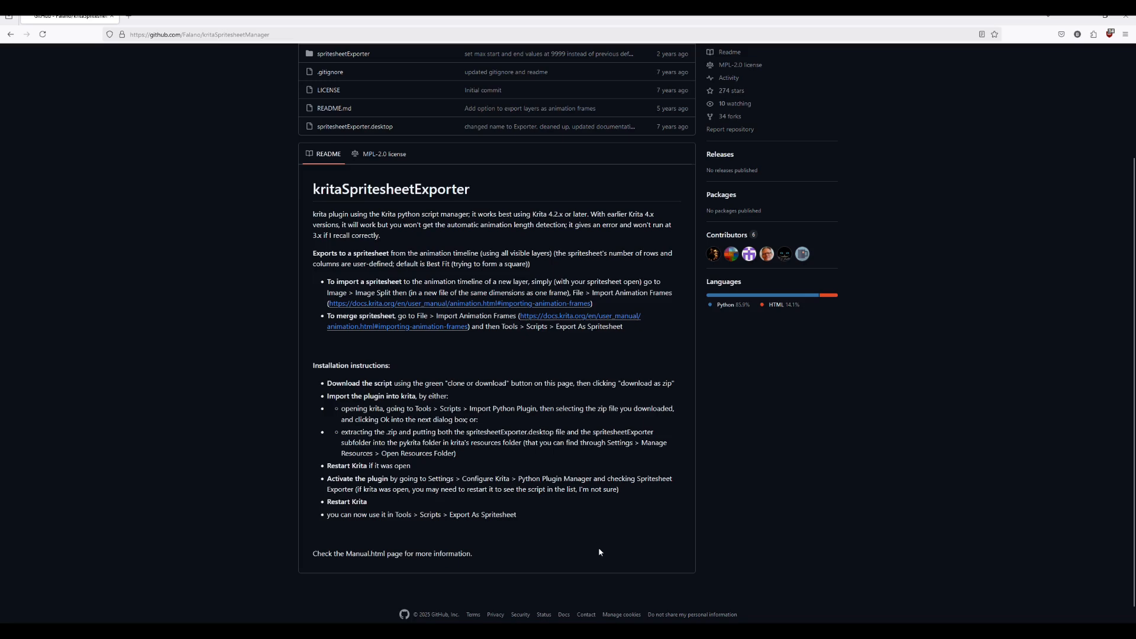
scroll(652, 500, "up", 3)
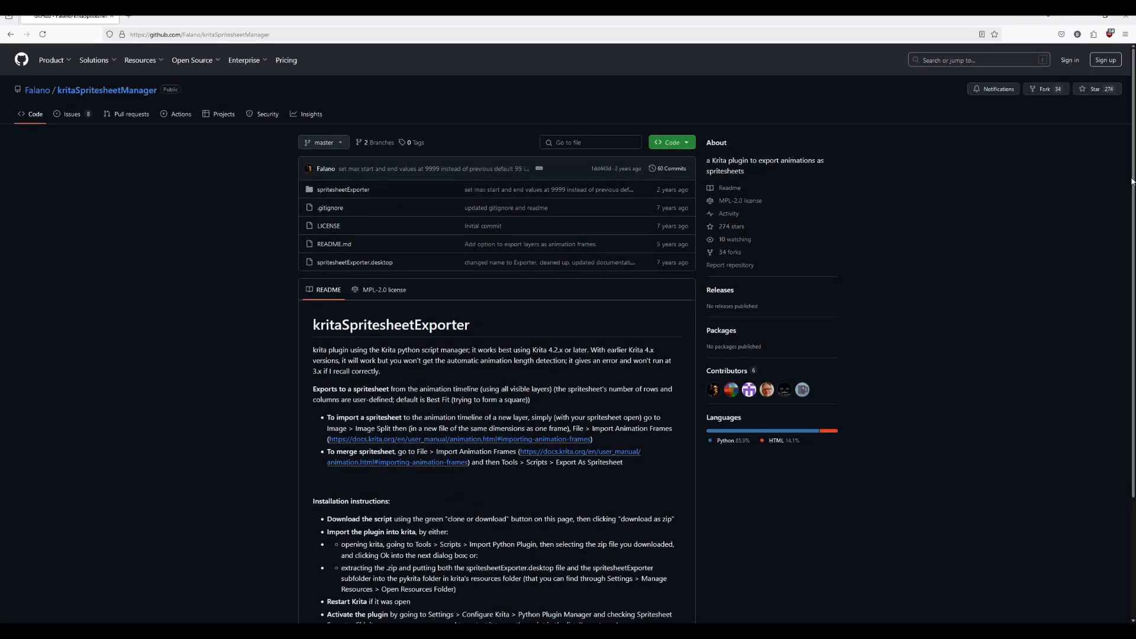
scroll(1132, 206, "down", 2)
scroll(978, 335, "down", 3)
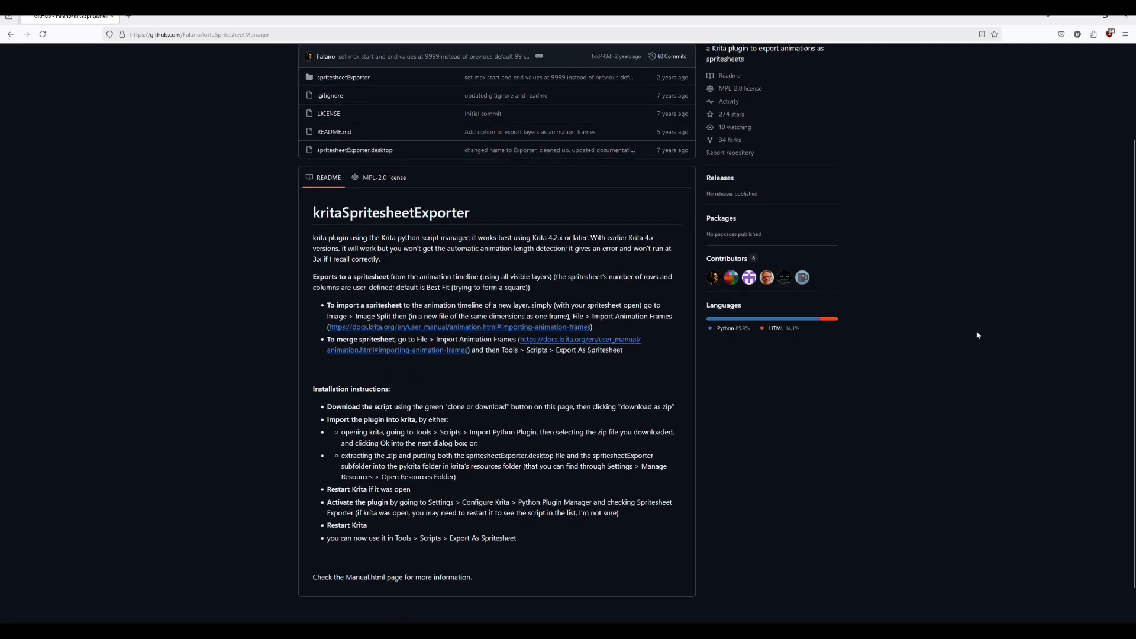
scroll(947, 340, "up", 4)
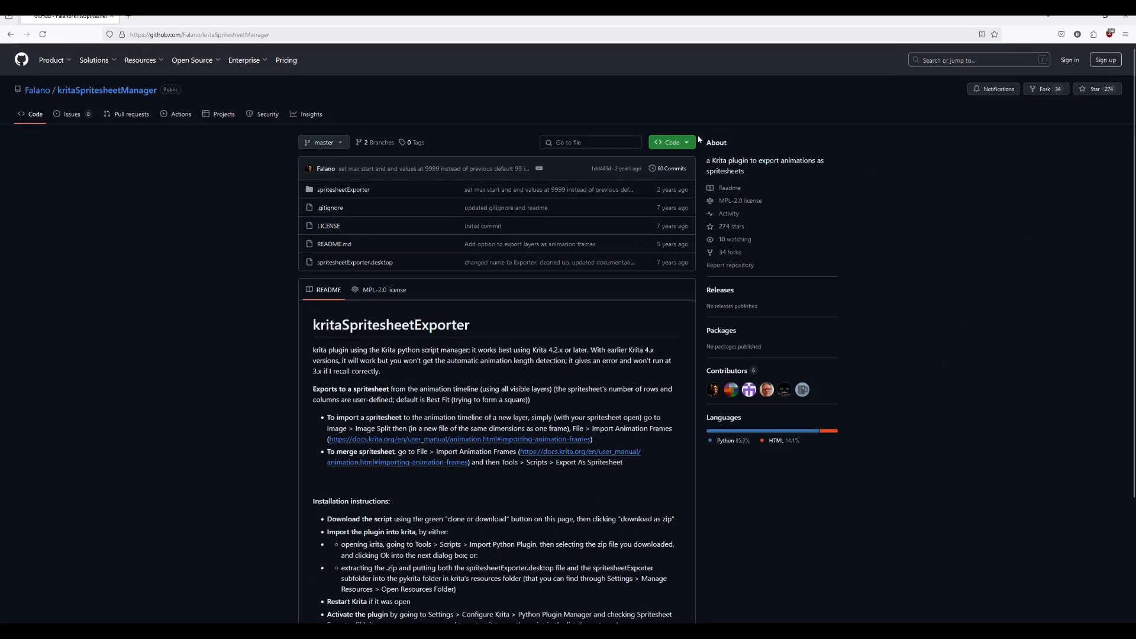
left_click(690, 142)
left_click(1037, 280)
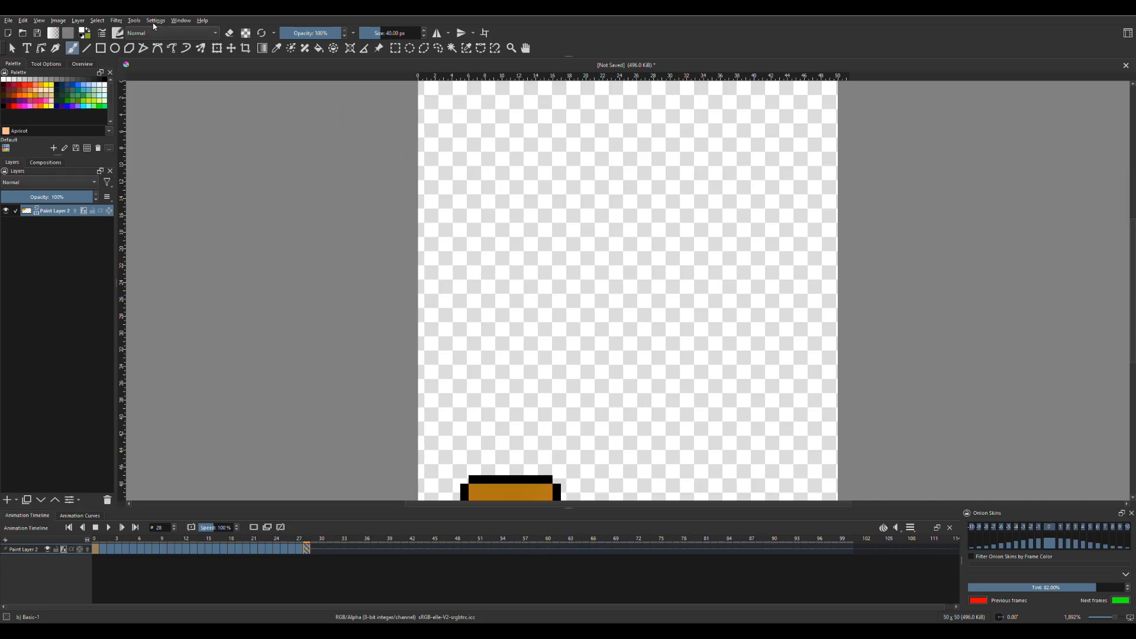
Export the animation as a spritesheet named "Coin Falling" into the Pictures folder using the Export As Spritesheet script
left_click(134, 21)
mouse_move(166, 30)
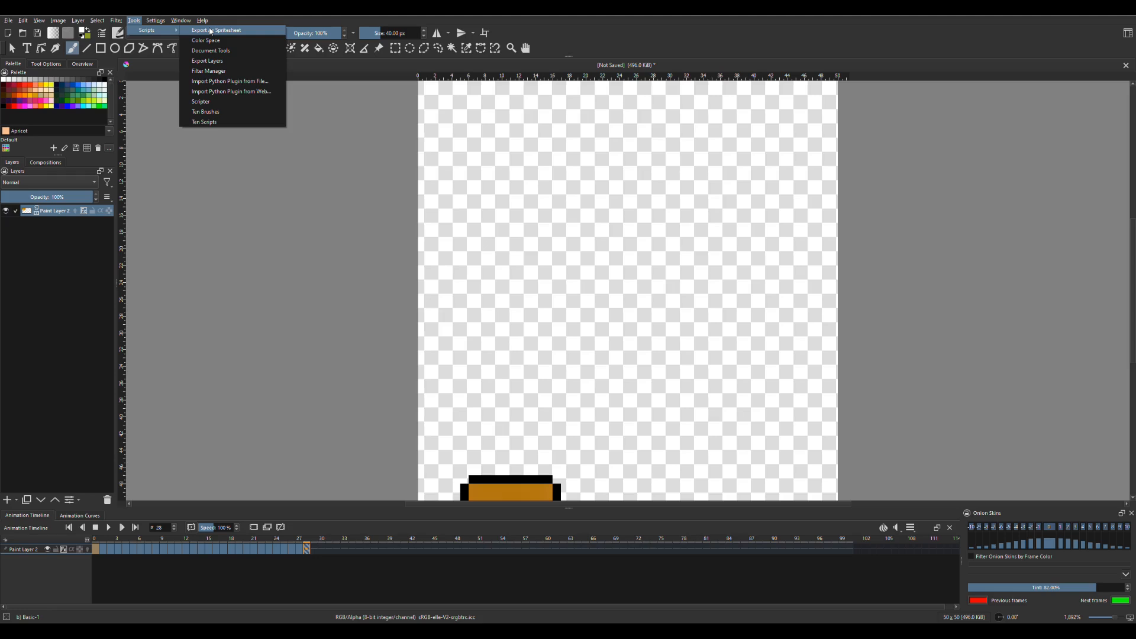
left_click(210, 31)
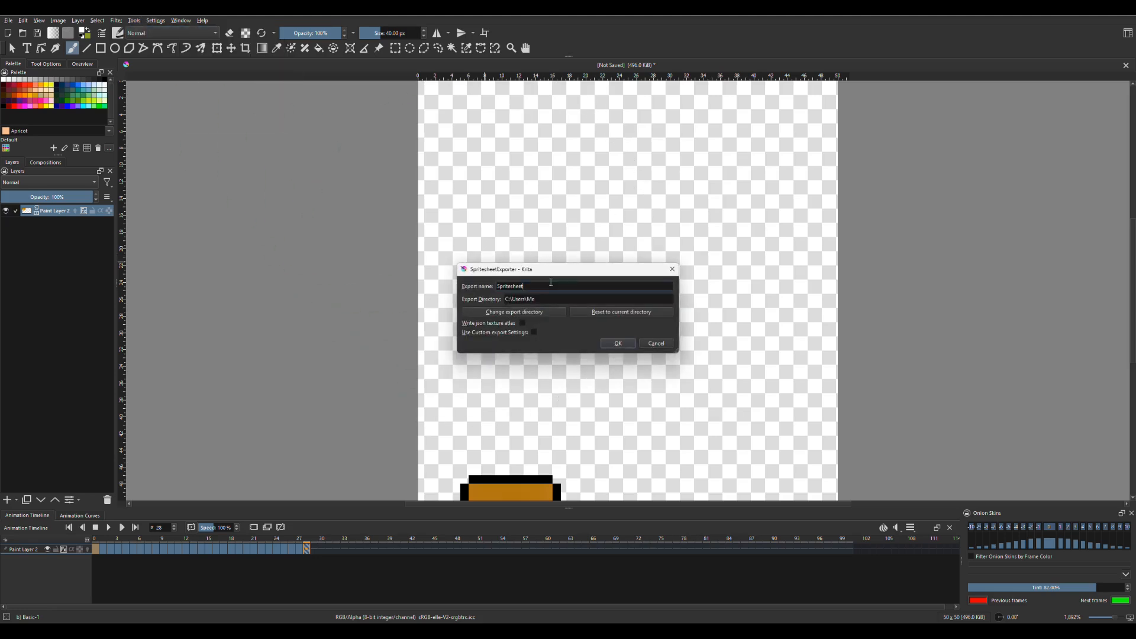
left_click_drag(551, 283, 435, 262)
type("Coin Falling")
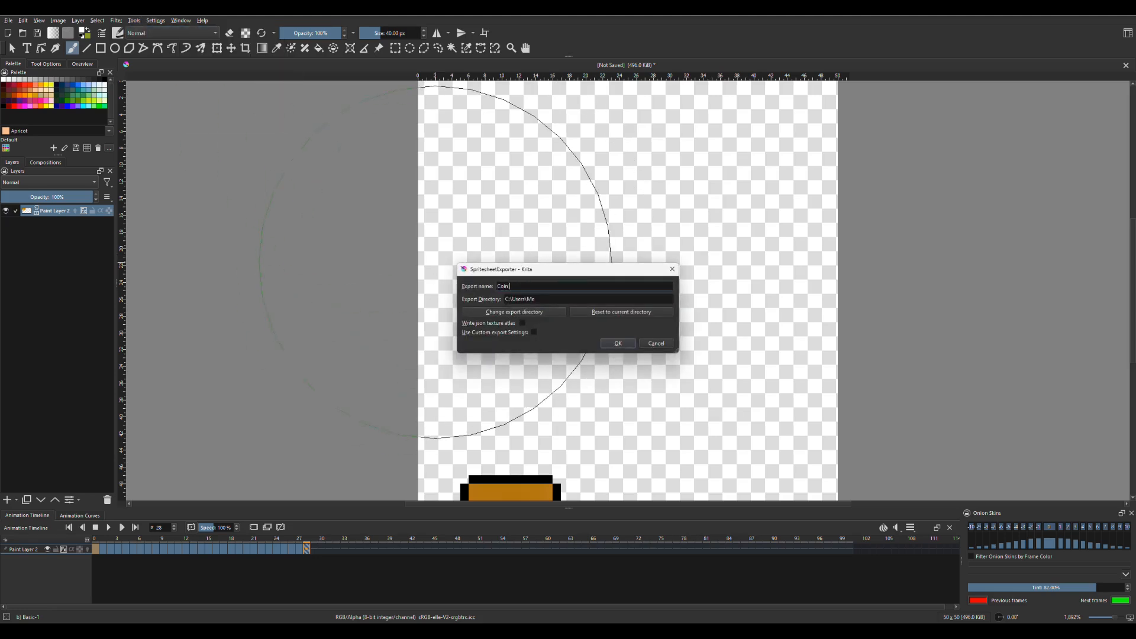
left_click(514, 312)
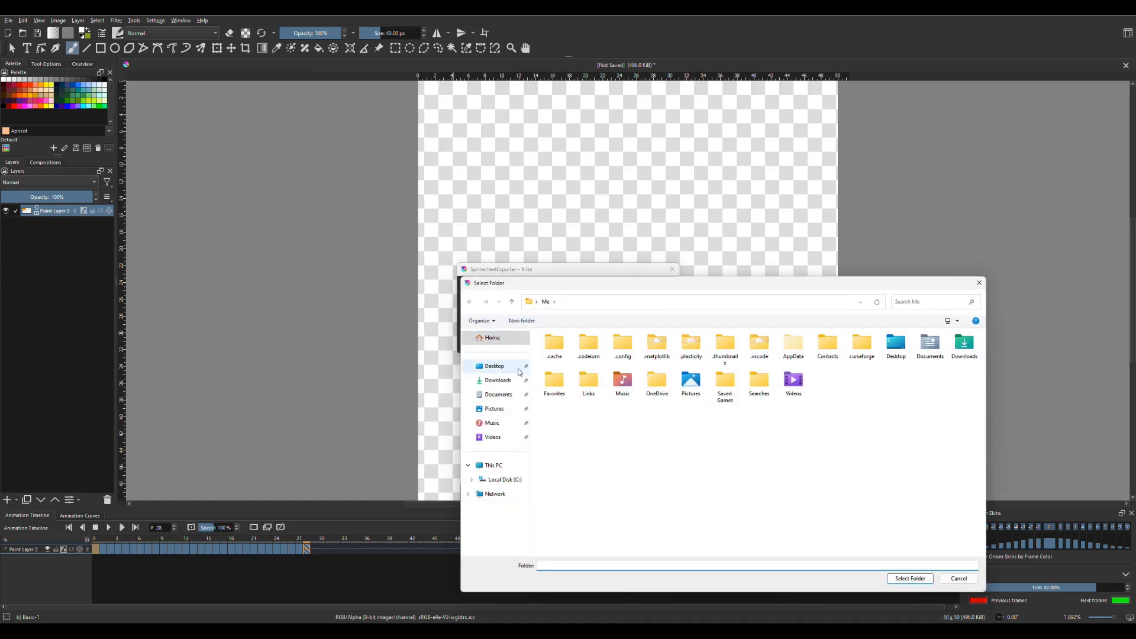
left_click(507, 410)
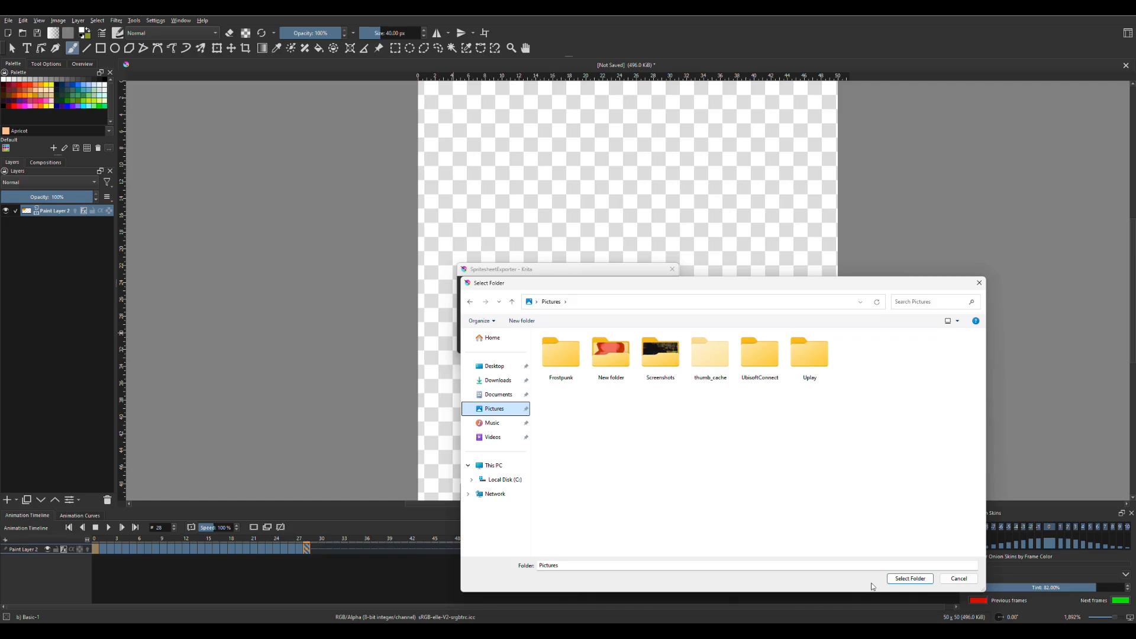
left_click(909, 579)
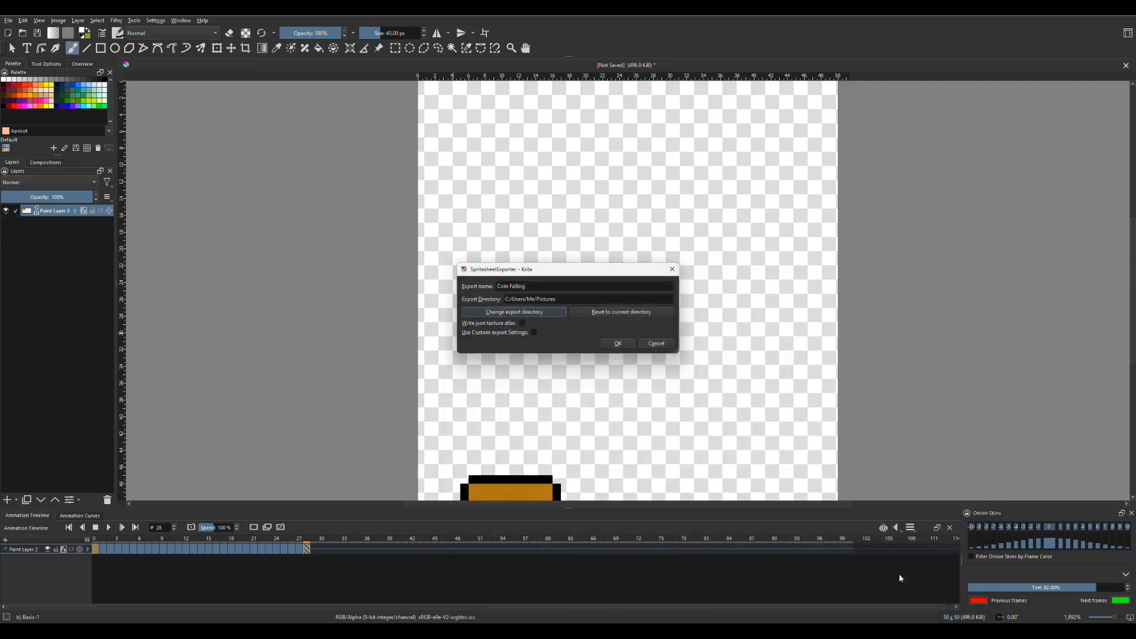
left_click(620, 344)
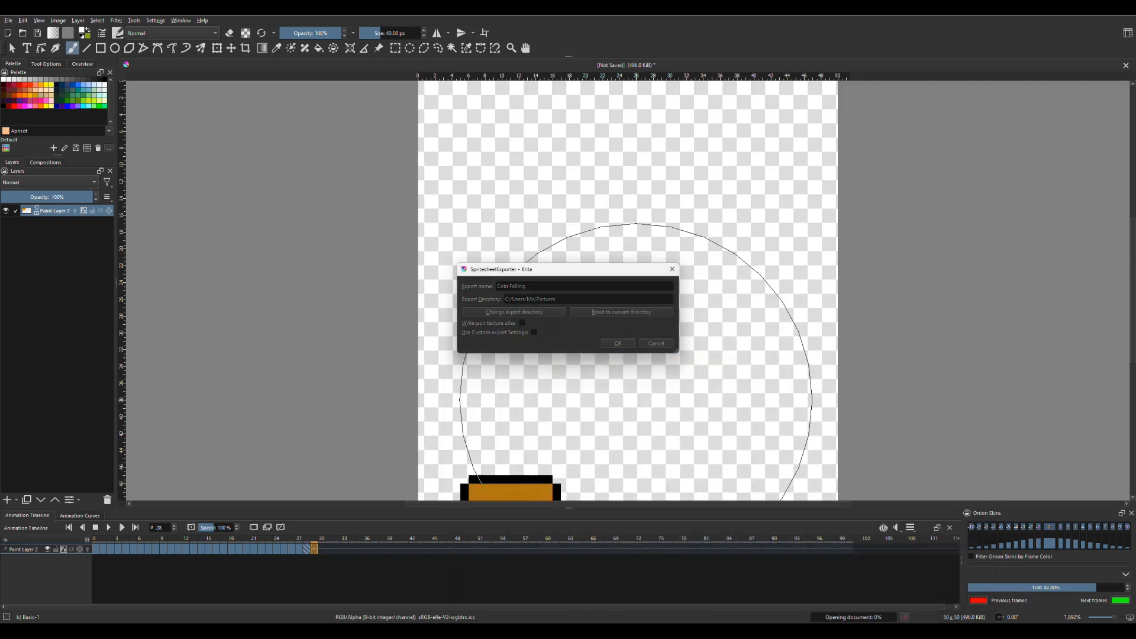
Switch to File Explorer, open Coin Falling.png from the Pictures folder and examine the coin frames up close
key("super+e")
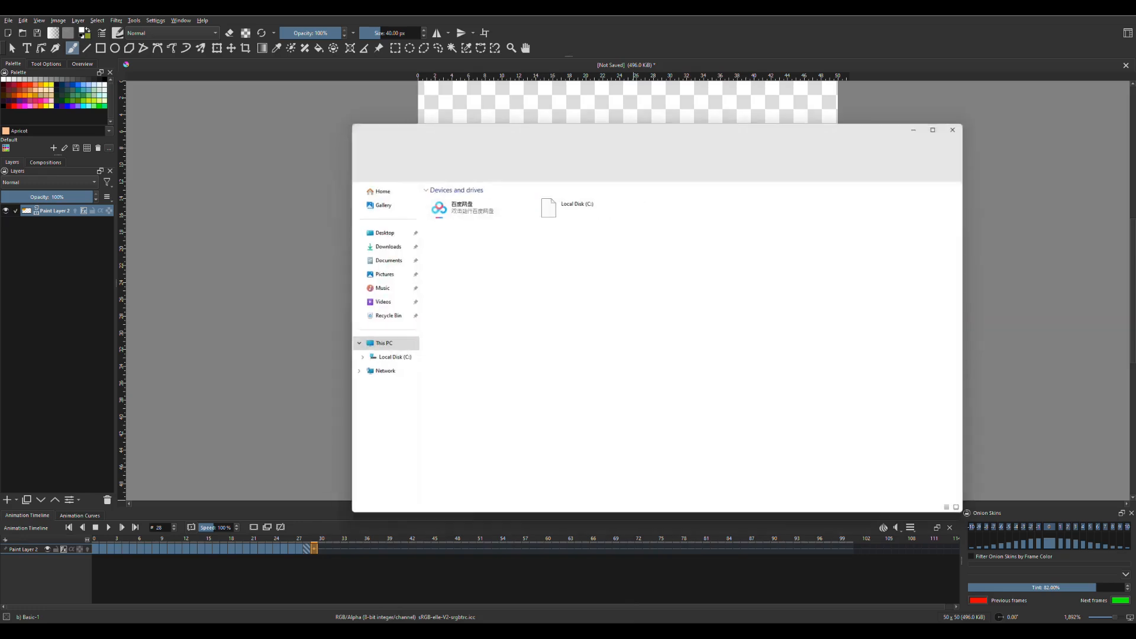
left_click(385, 279)
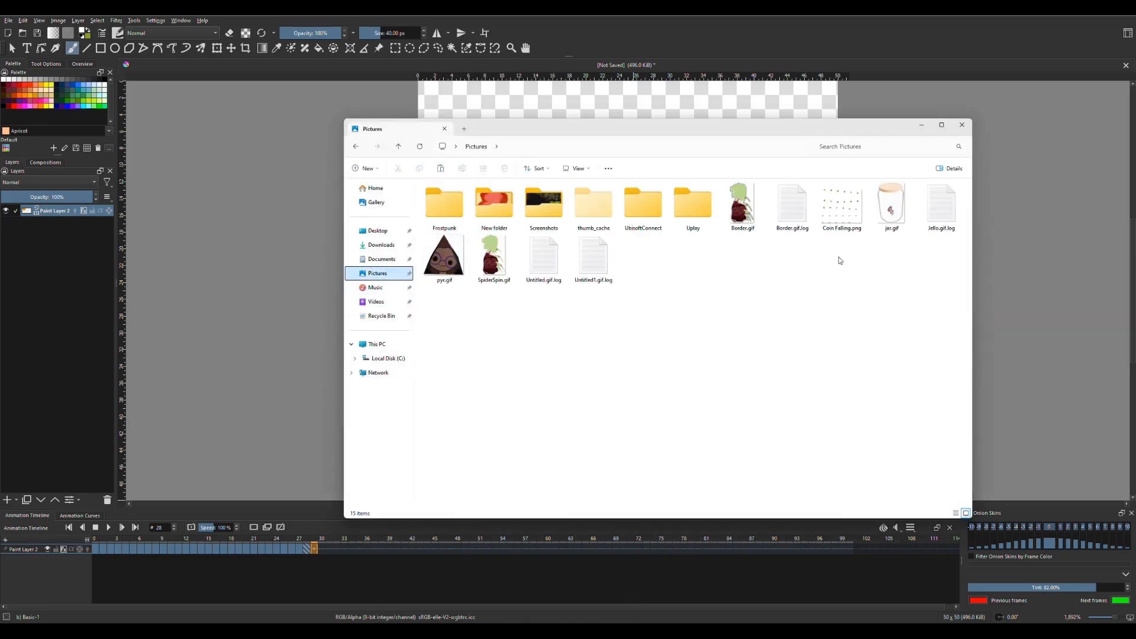
double_click(851, 196)
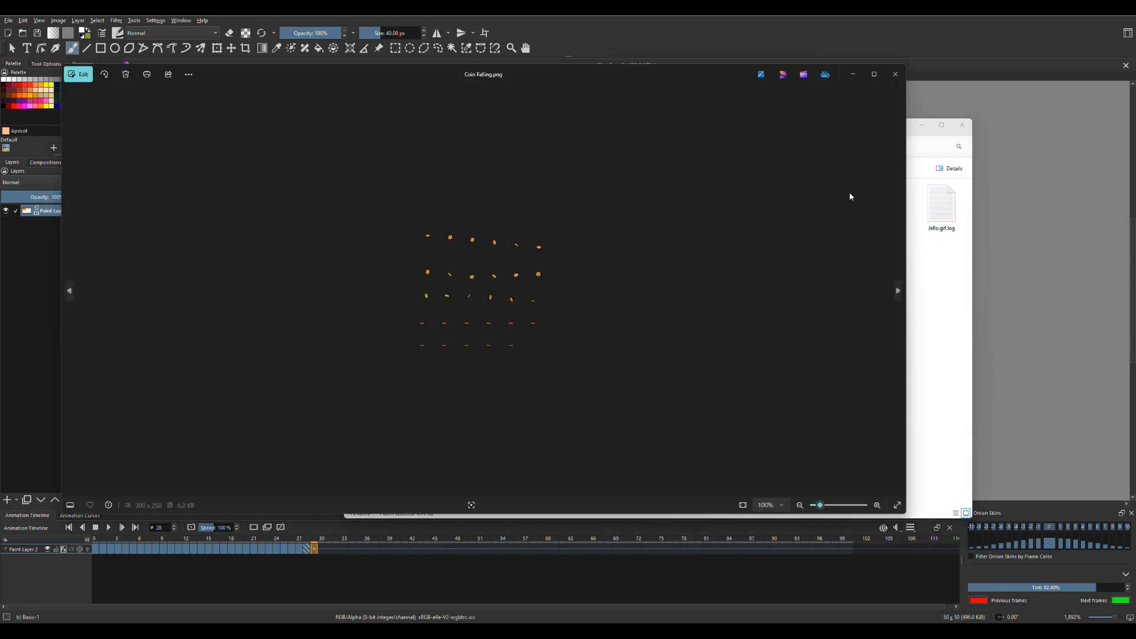
scroll(443, 232, "up", 3)
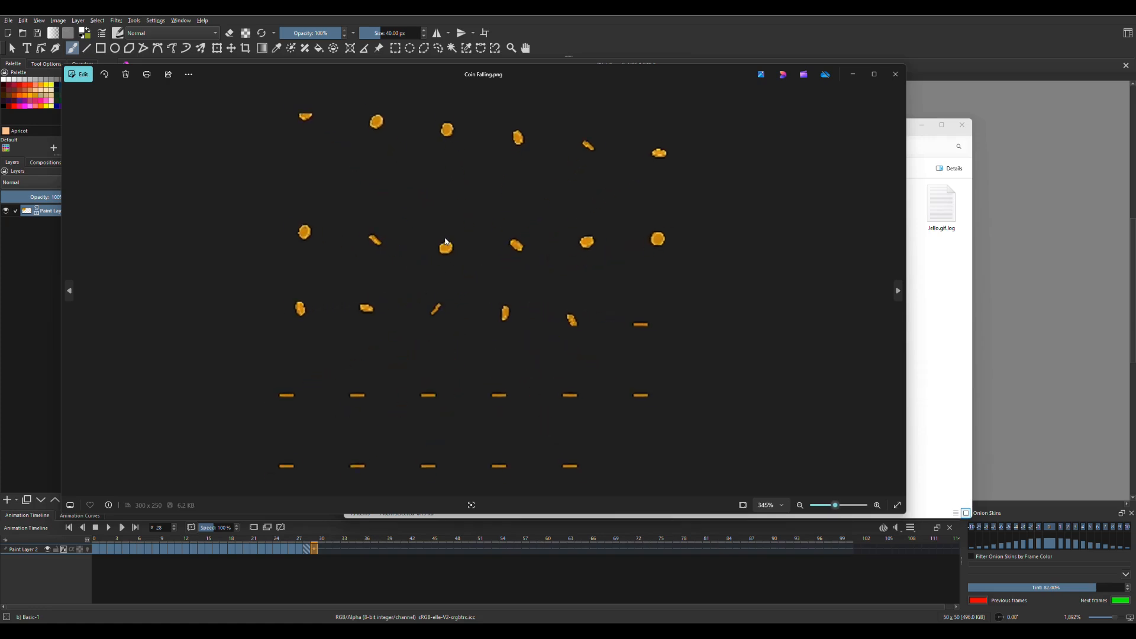
scroll(450, 242, "down", 1)
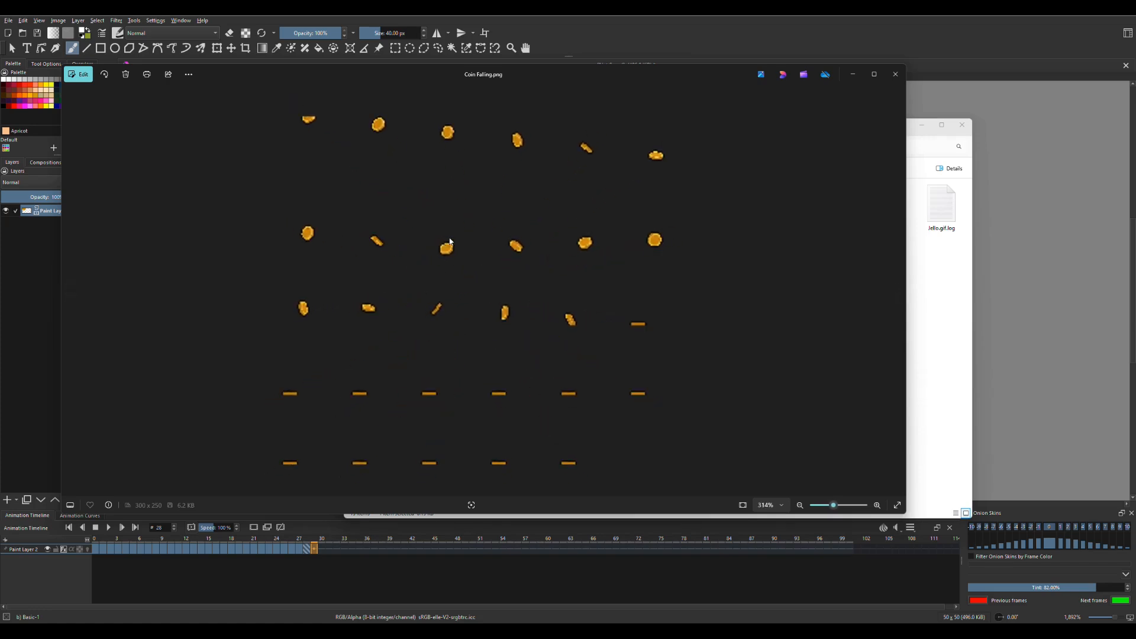